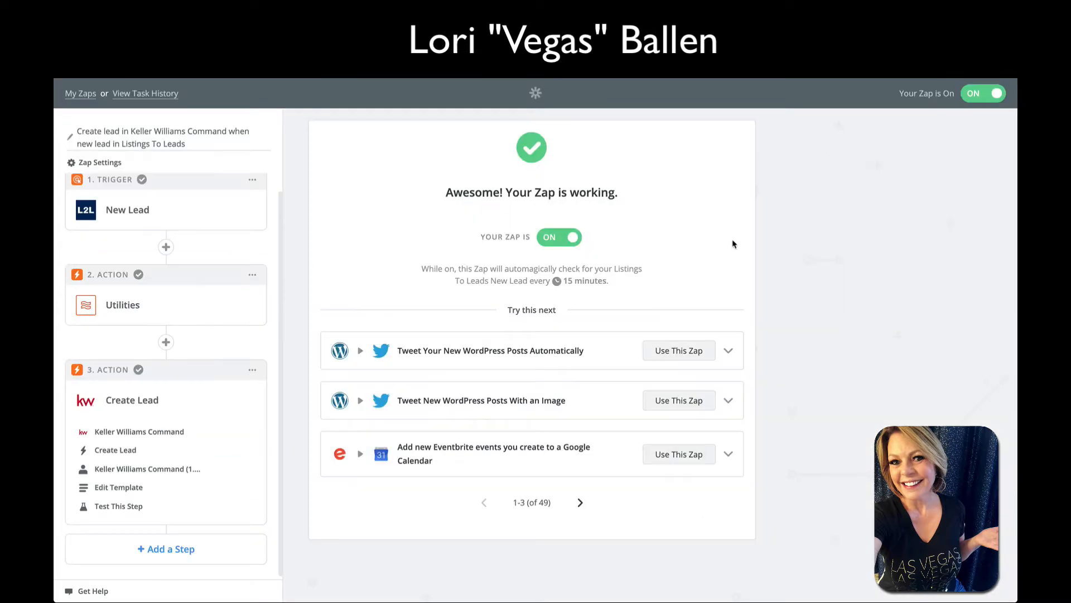
Go from My Zaps to the Apps directory, browse the listed apps, and focus the app search box
click(79, 93)
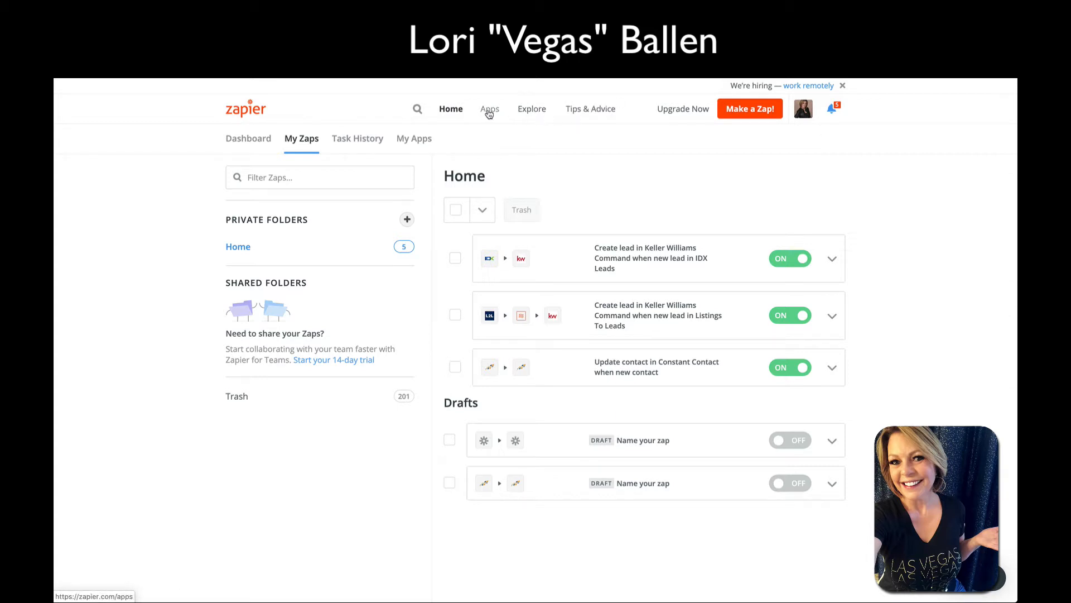
click(490, 113)
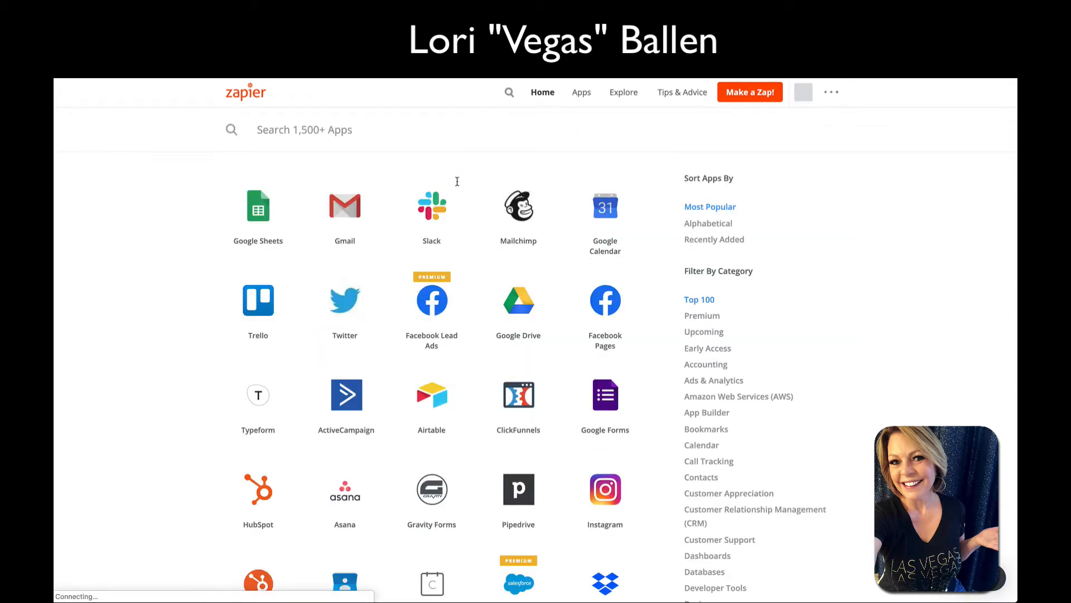
scroll(165, 330, down, 1)
scroll(166, 330, down, 17)
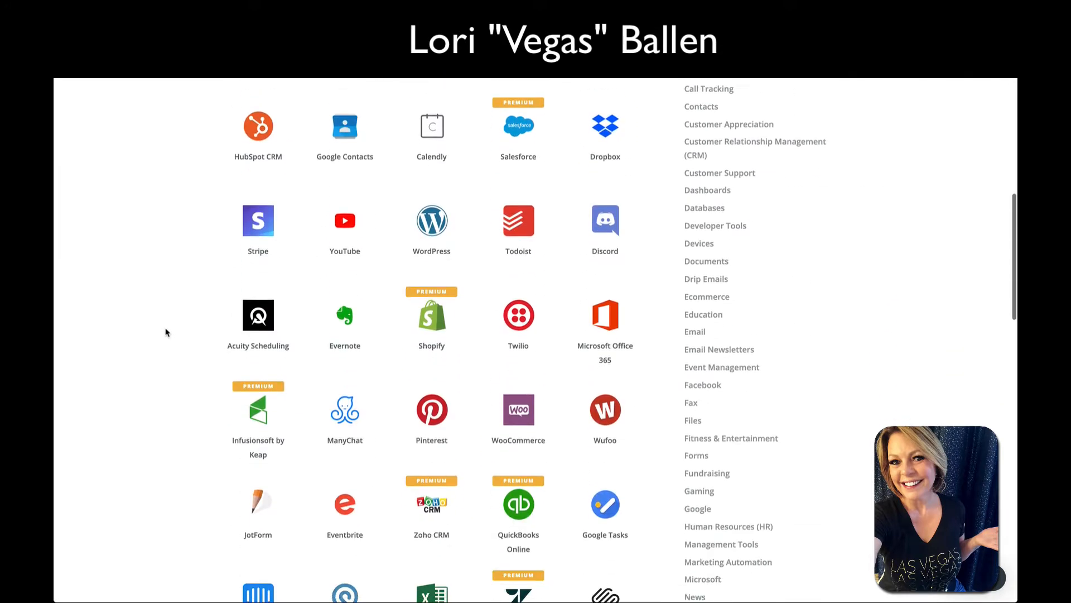
scroll(171, 332, down, 5)
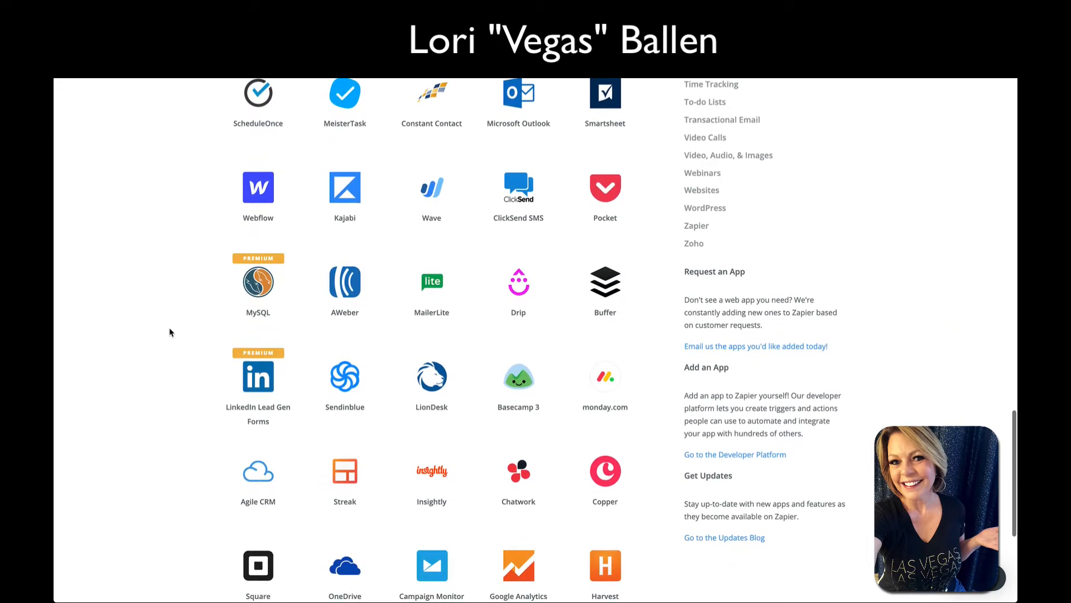
scroll(167, 332, up, 20)
click(382, 142)
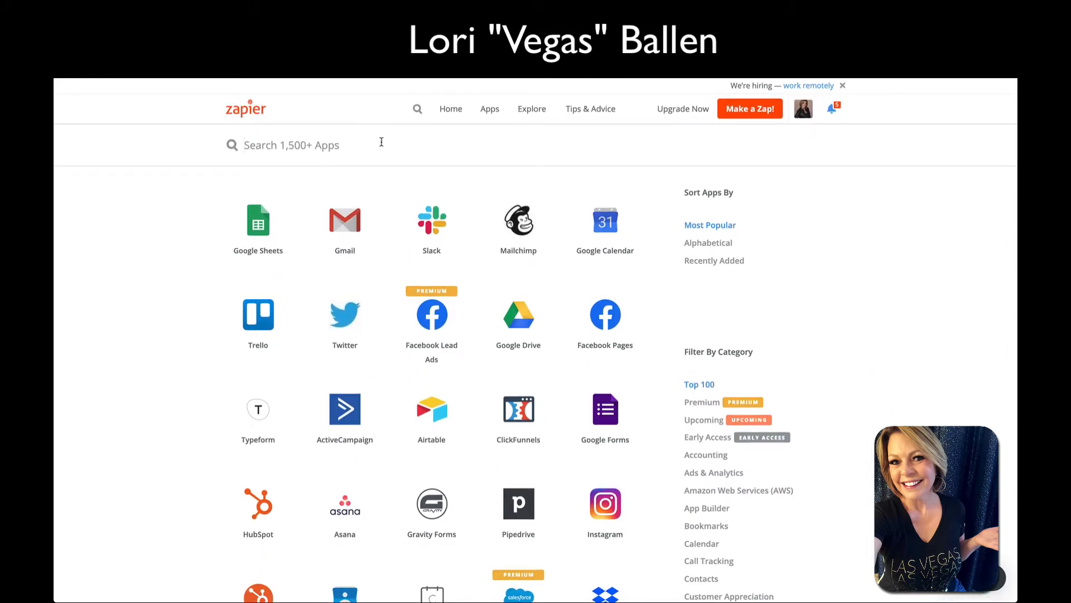
Try searching the apps directory for 'liond', 'lin', 'nf' and 'top produ', clearing each attempt
text(liond)
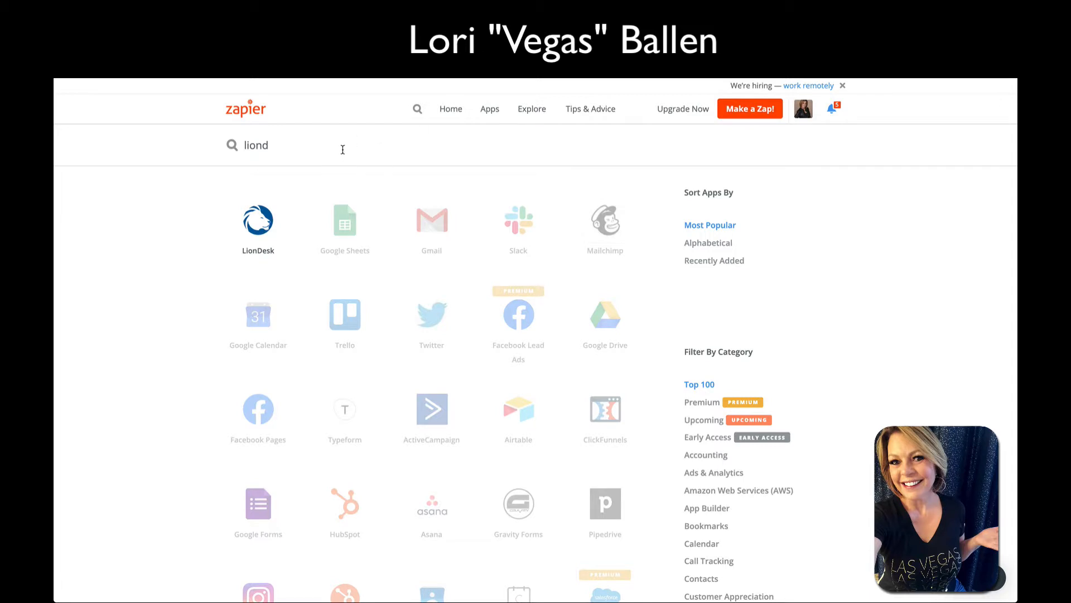
drag(312, 140, 239, 143)
text(lin)
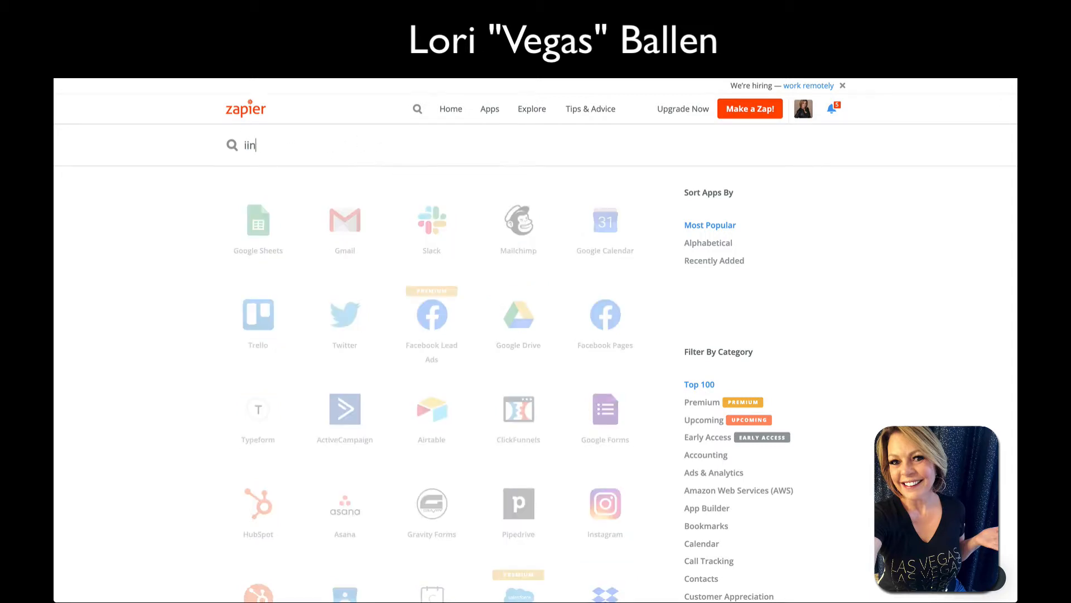
key(BackSpace)
key(BackSpace)
text(nf)
key(BackSpace)
key(BackSpace)
key(BackSpace)
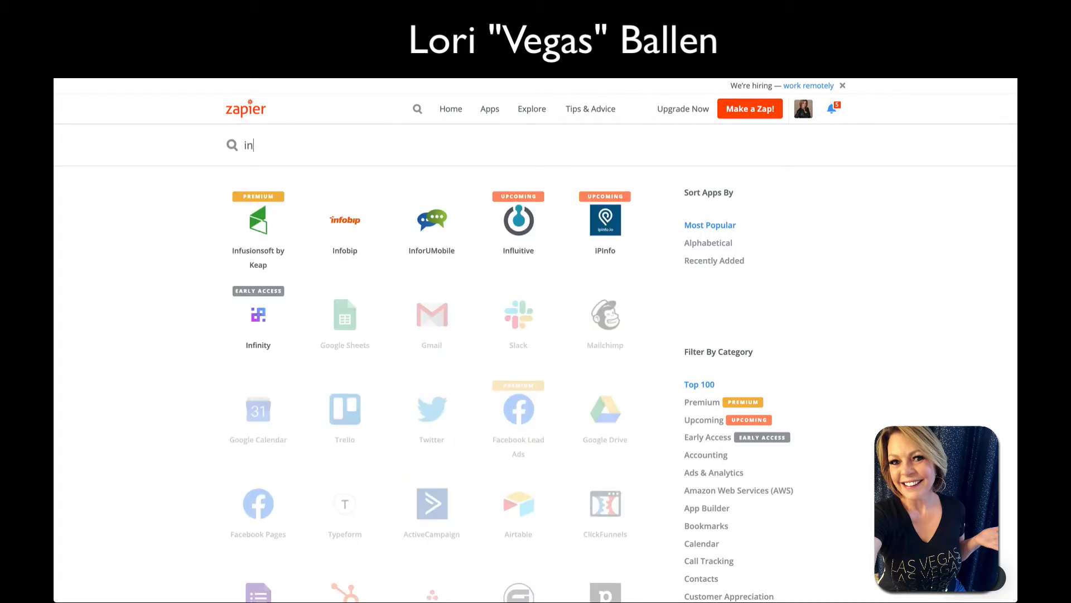
text(top produ)
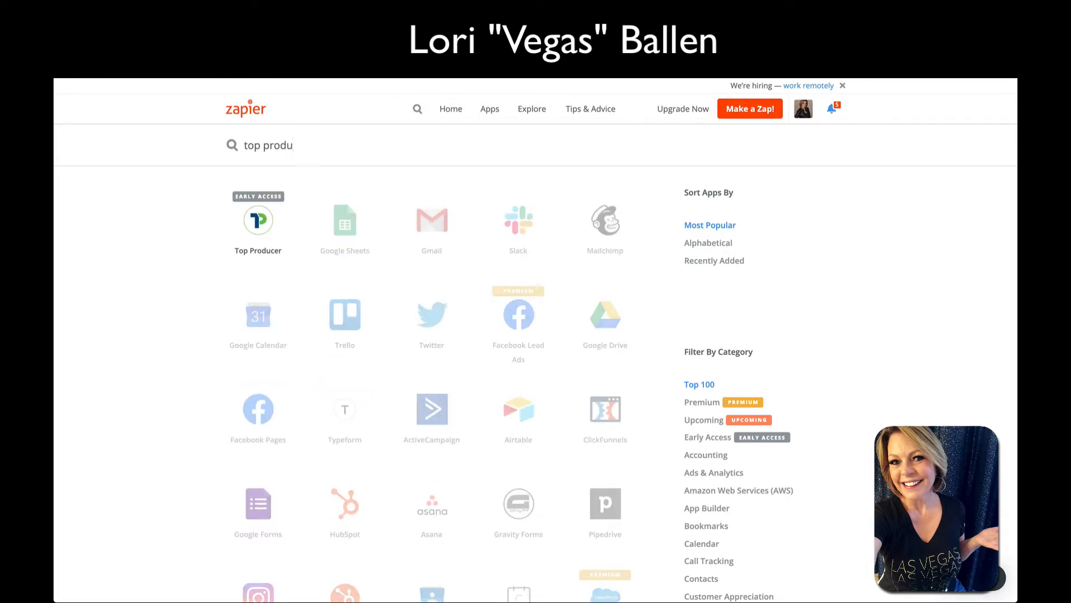
drag(293, 144, 212, 140)
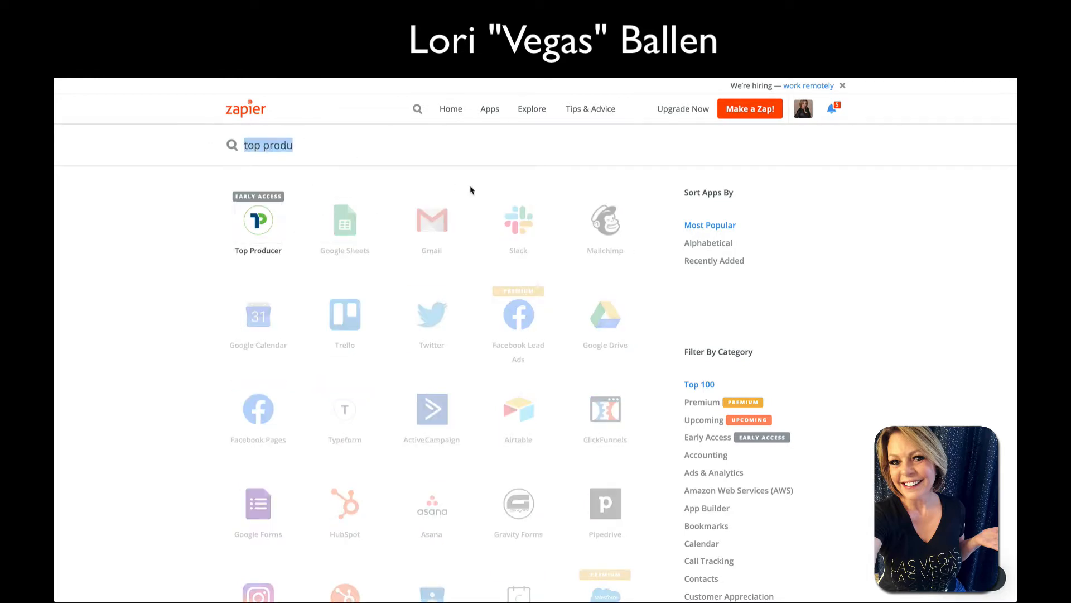
key(BackSpace)
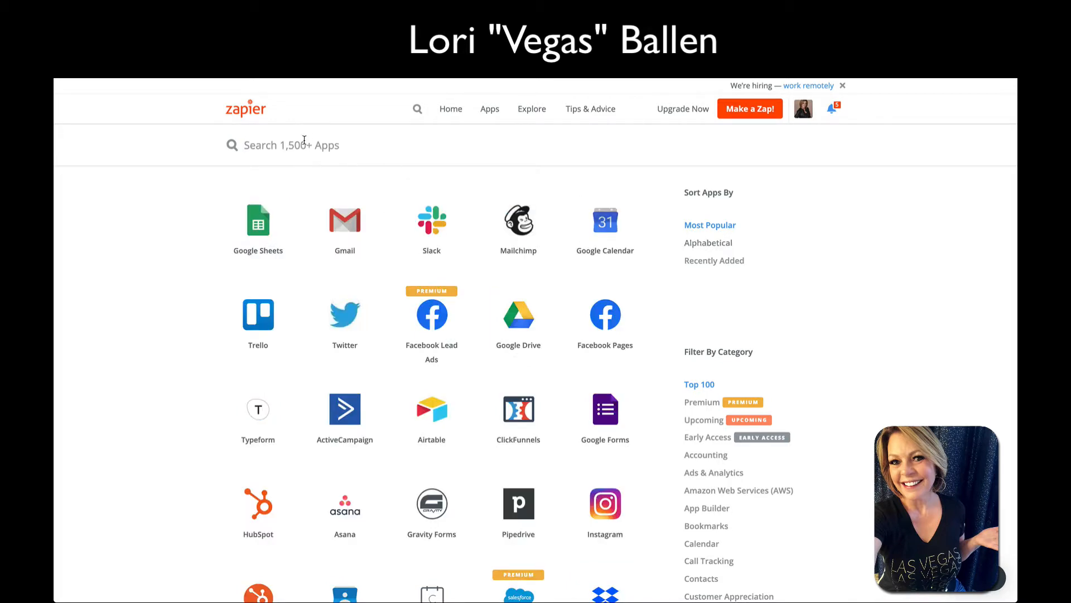
Search the directory for 'listings to' to surface Listings To Leads, and start a new Zap
text(listing)
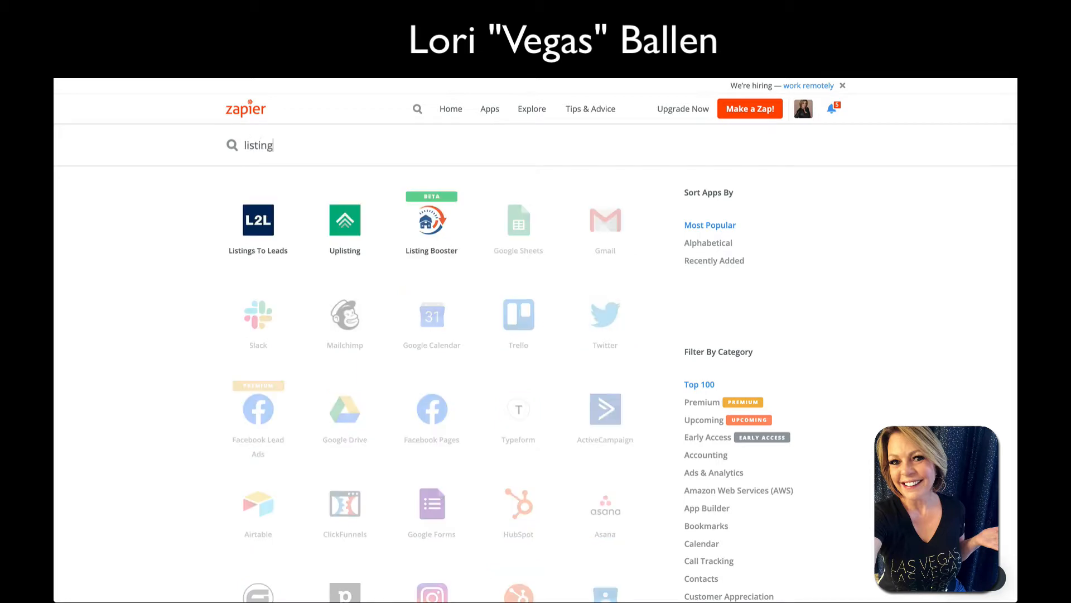
text(s to)
mouse_move(267, 237)
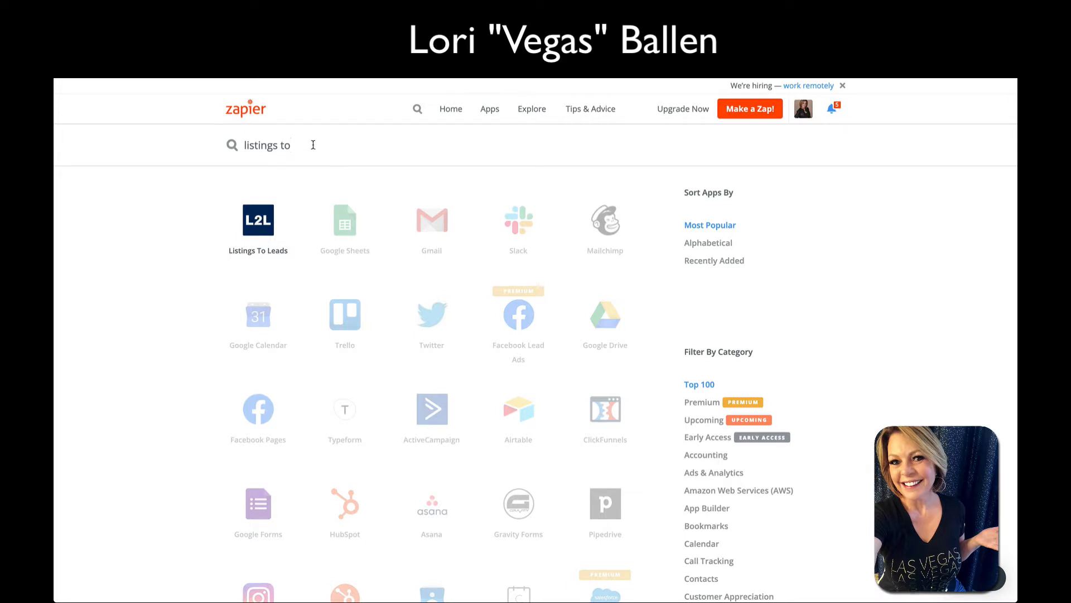
scroll(313, 146, down, 1)
scroll(349, 149, up, 1)
click(750, 110)
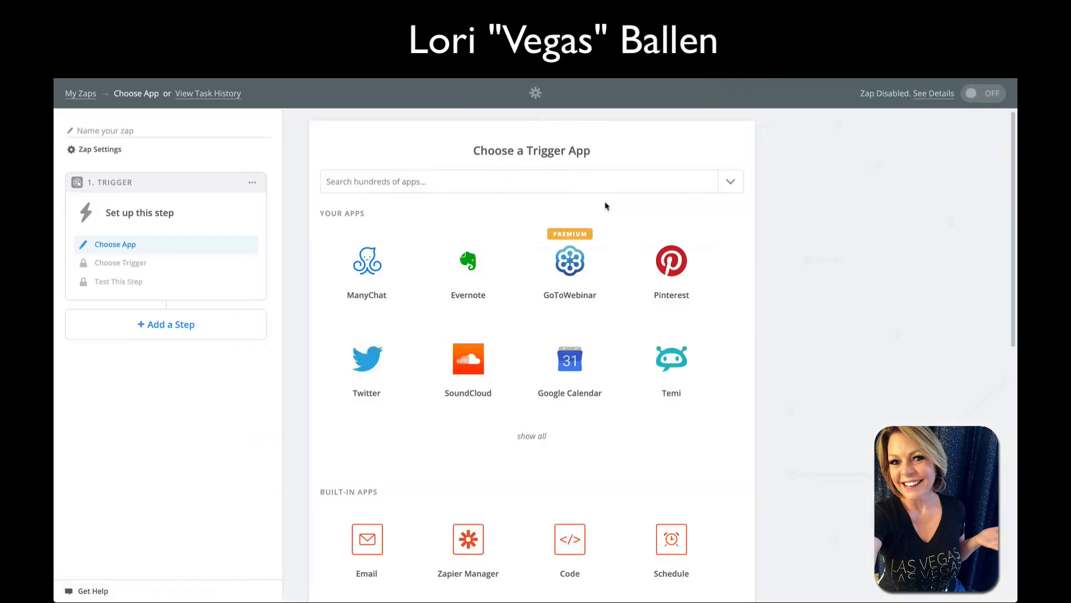
Search 'listing' among trigger apps and pick Listings To Leads as the trigger app
click(390, 181)
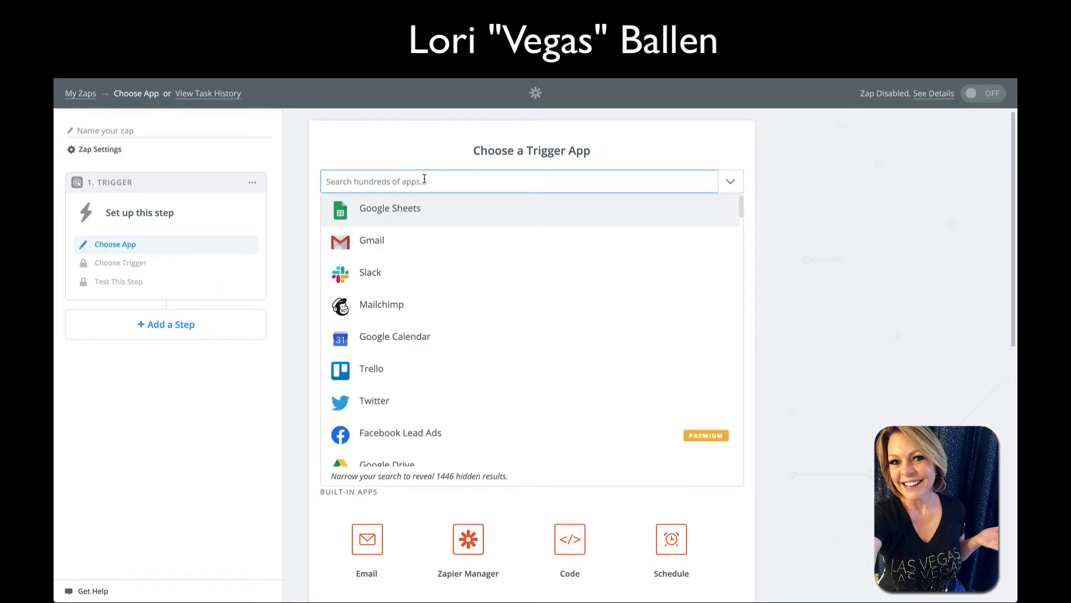
text(listing)
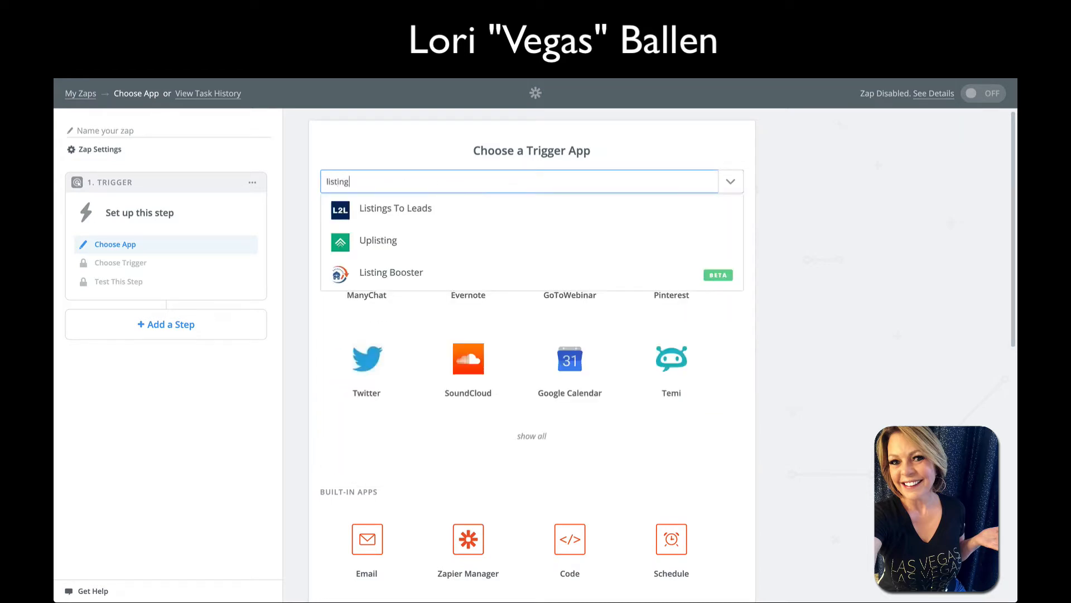
click(419, 208)
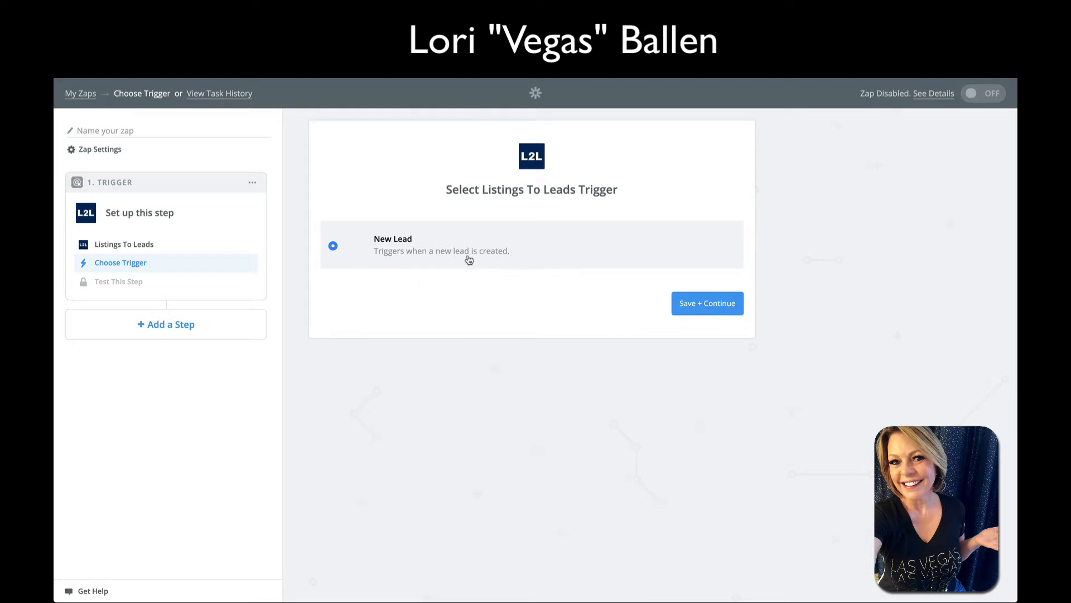
Keep the New Lead trigger, rename the account to 'L2L (Sample)', test it, and begin connecting another account
click(706, 307)
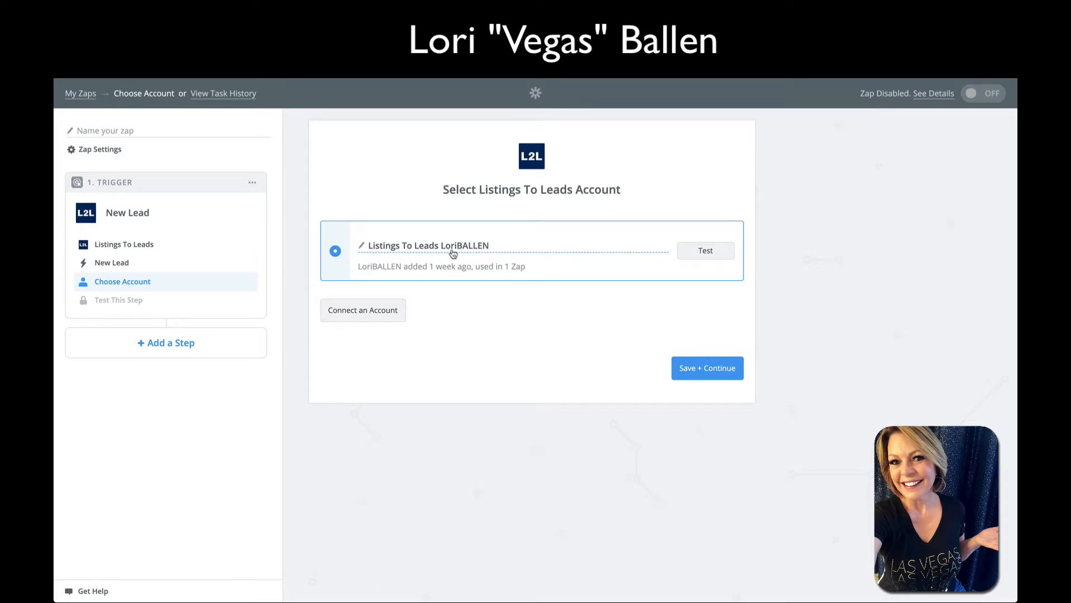
click(361, 246)
text(L2L (Sample))
click(704, 257)
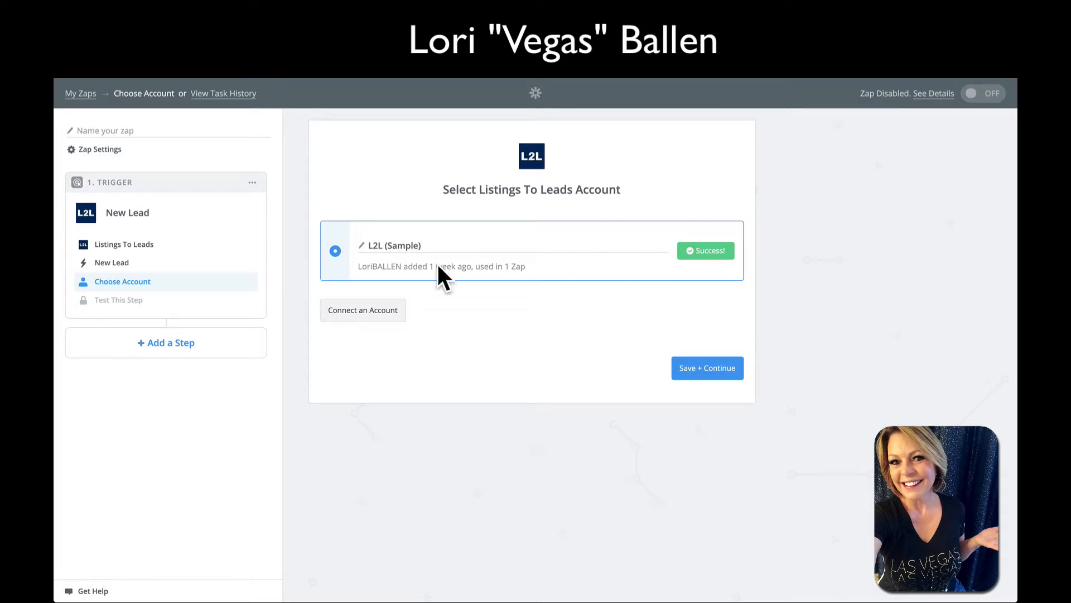
click(377, 314)
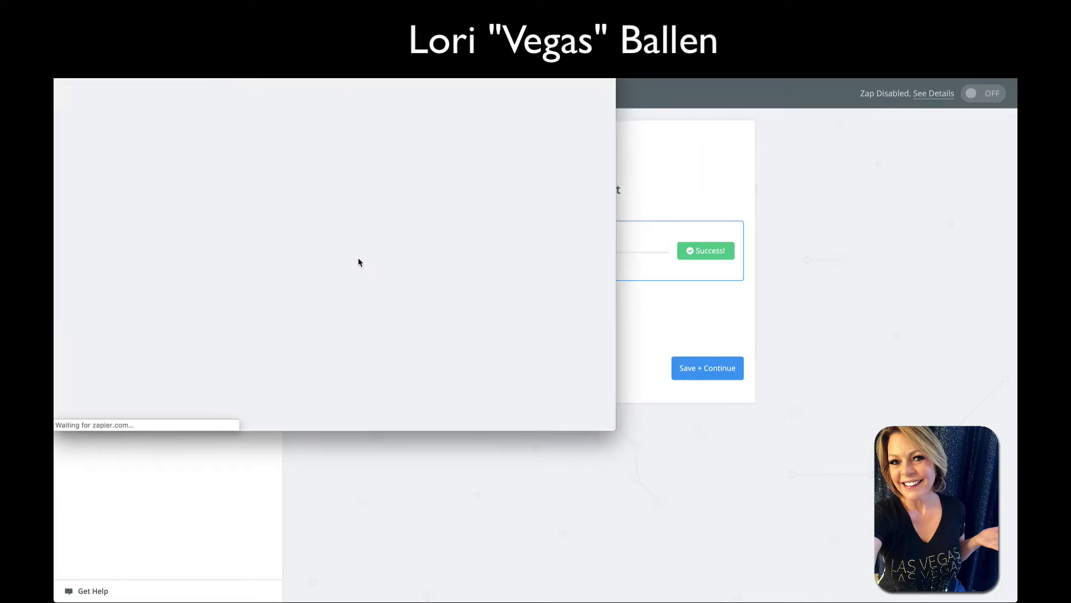
Open the Listings To Leads Profile page in a new browser tab while the API Key field waits
click(280, 239)
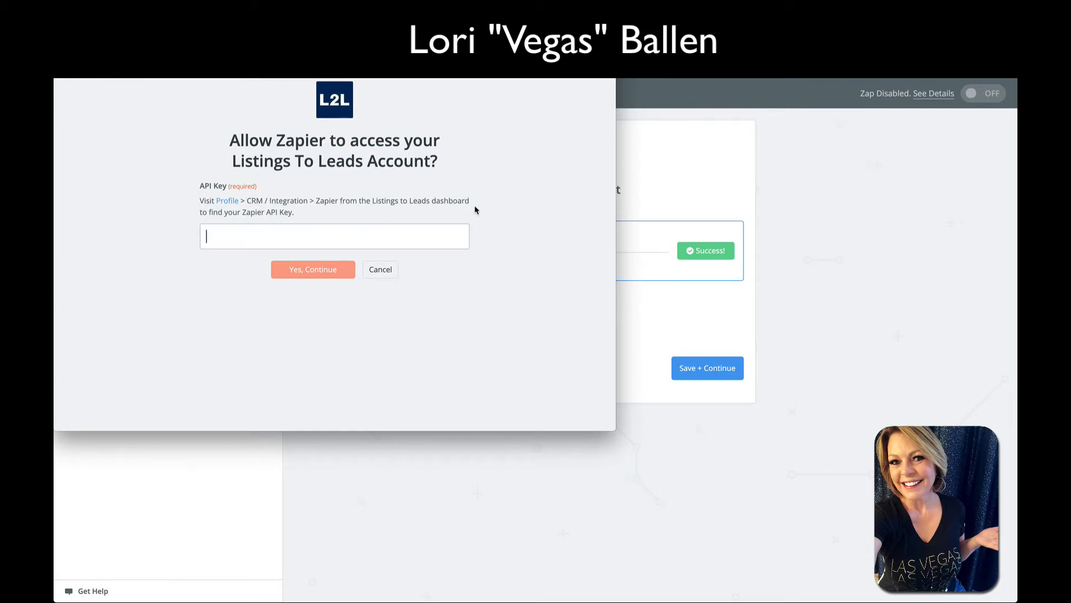
right_click(237, 208)
click(254, 207)
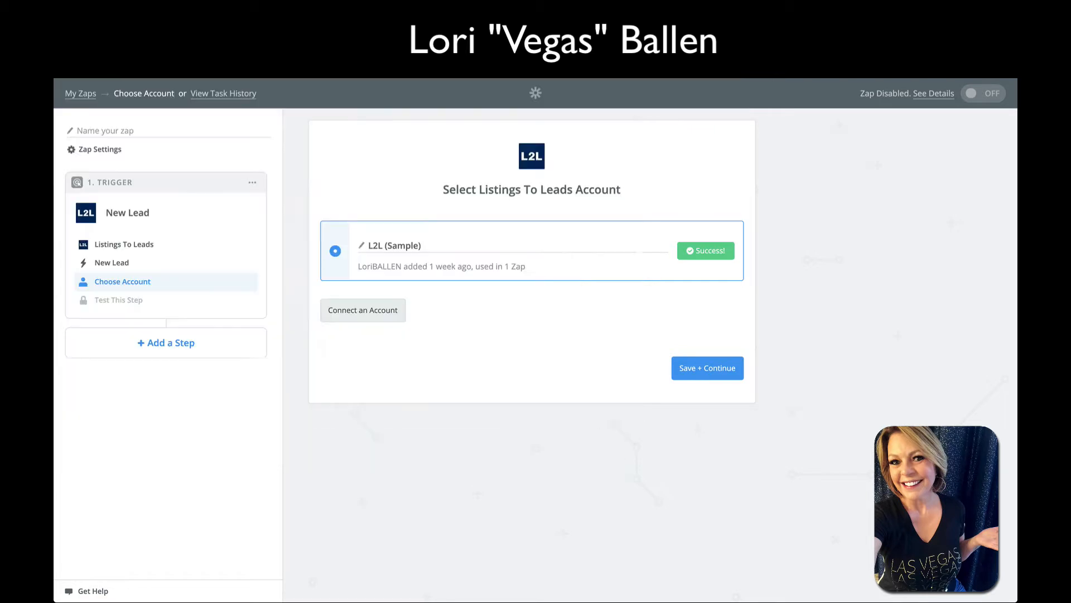
key(ctrl+Tab)
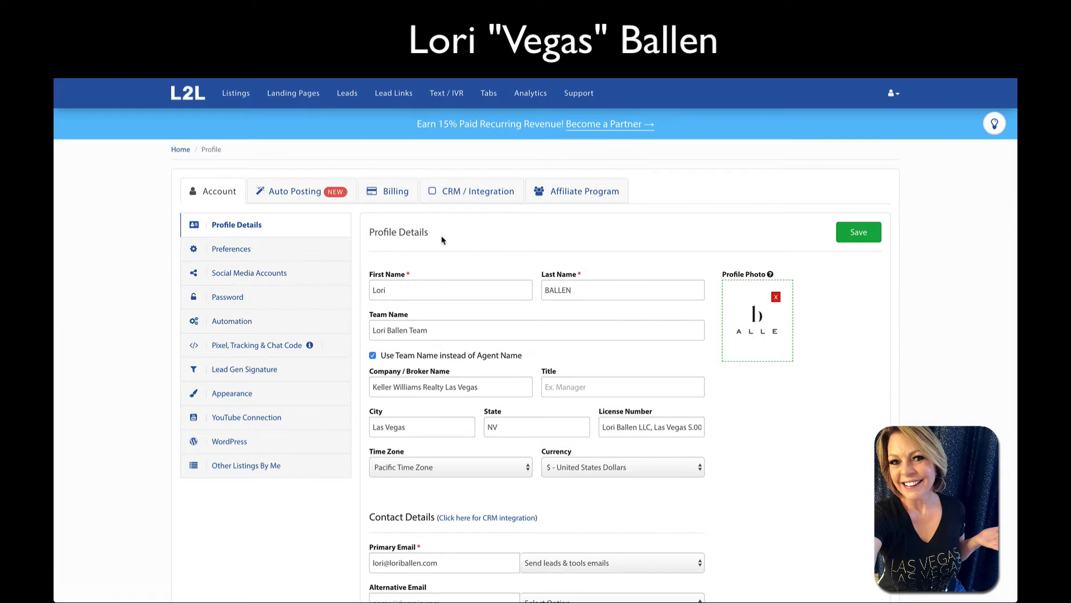
Copy the Zapier API key from the Zapier entry in Listings To Leads' CRM / Integration settings
click(468, 191)
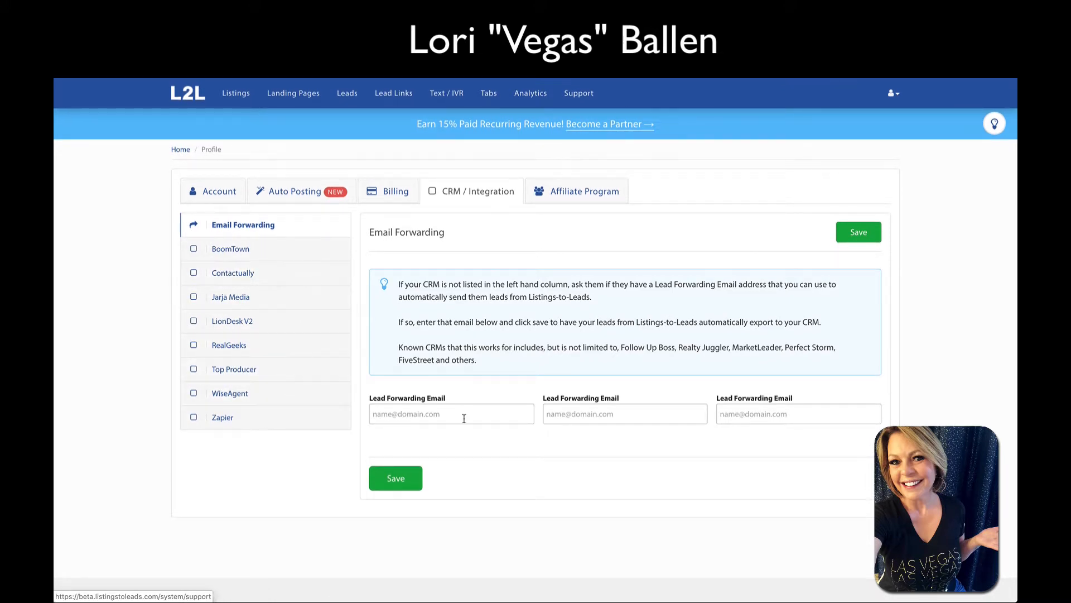
right_click(410, 586)
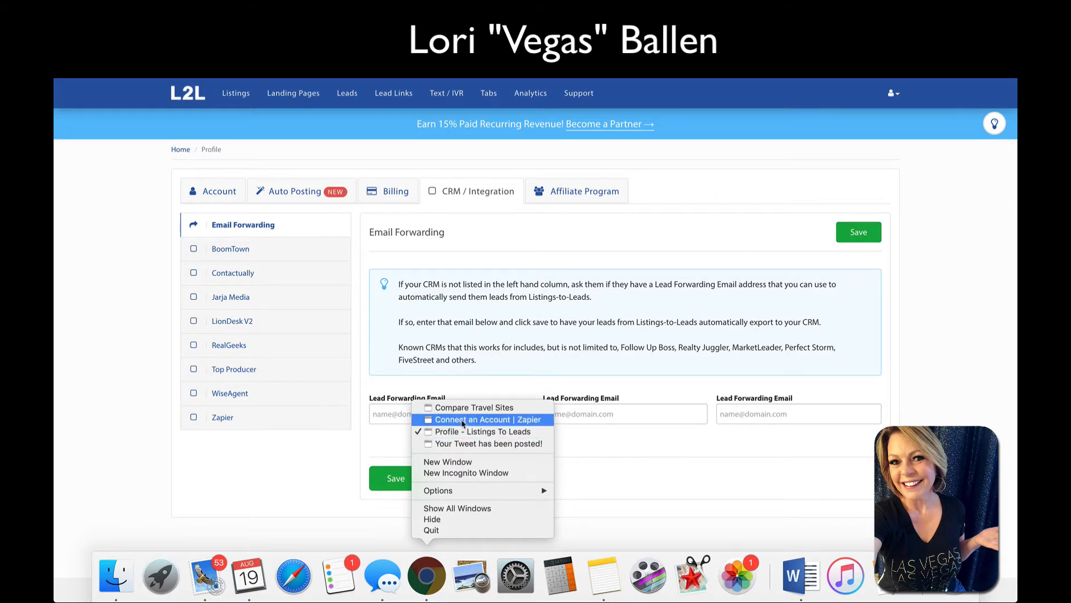
click(464, 419)
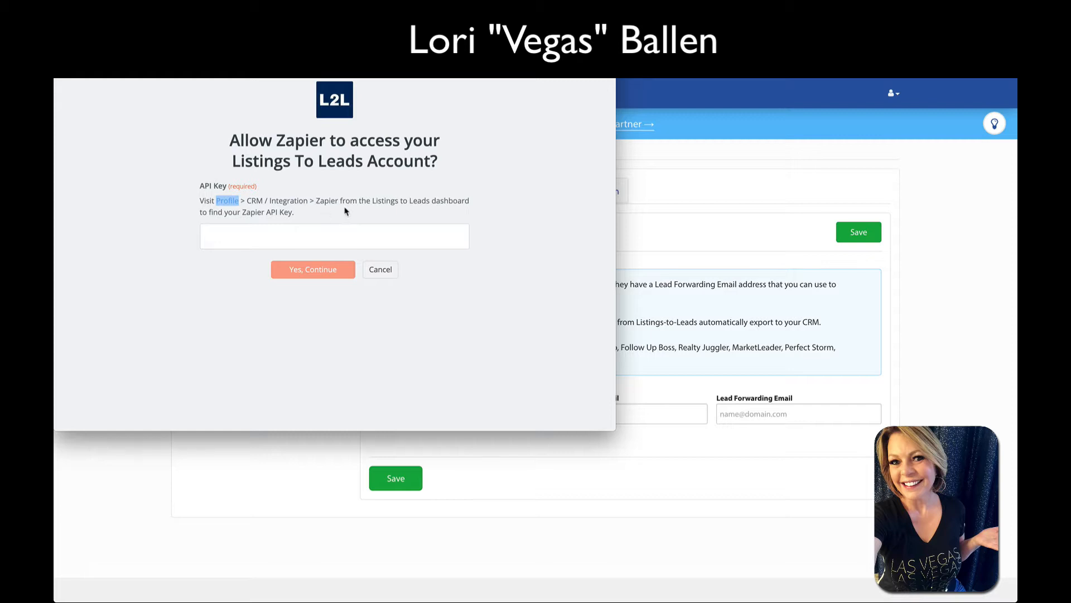
click(839, 202)
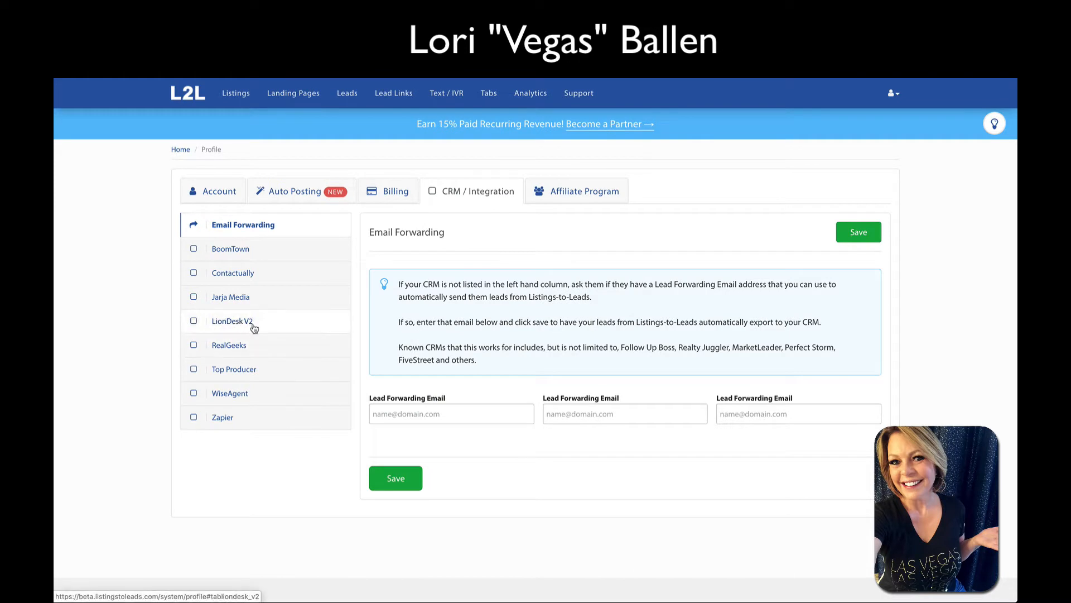
click(249, 421)
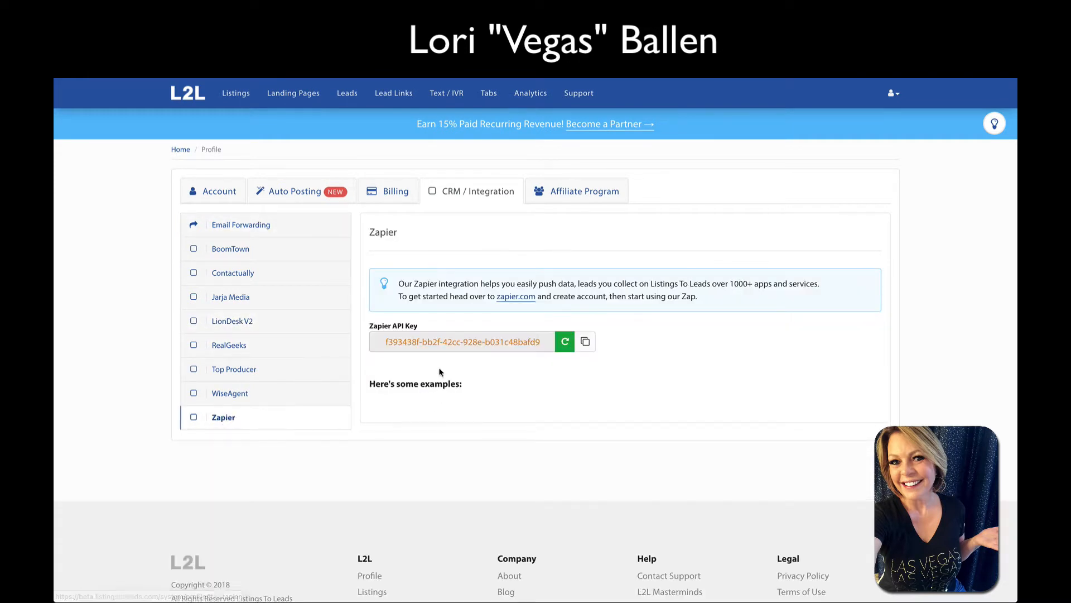
click(585, 341)
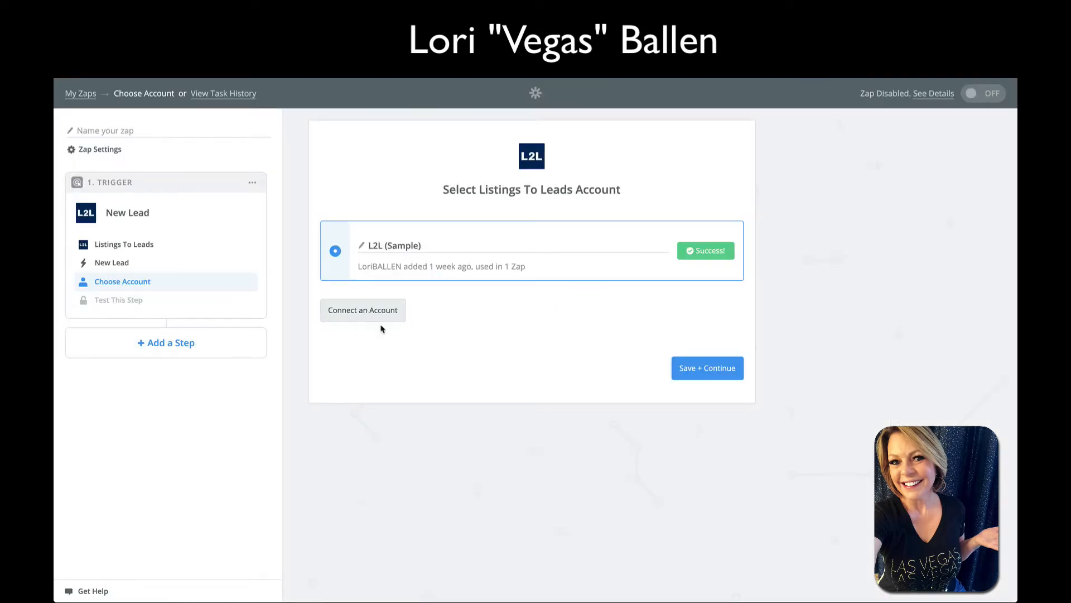
Paste the copied API key into the Listings To Leads authorization window and grant Zapier access
right_click(438, 577)
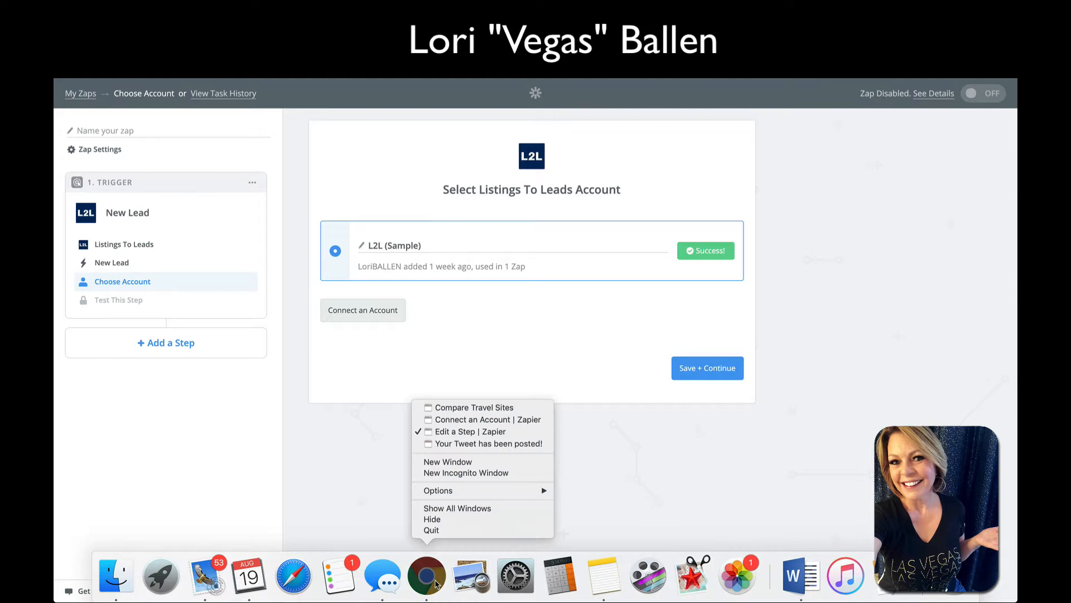
click(475, 423)
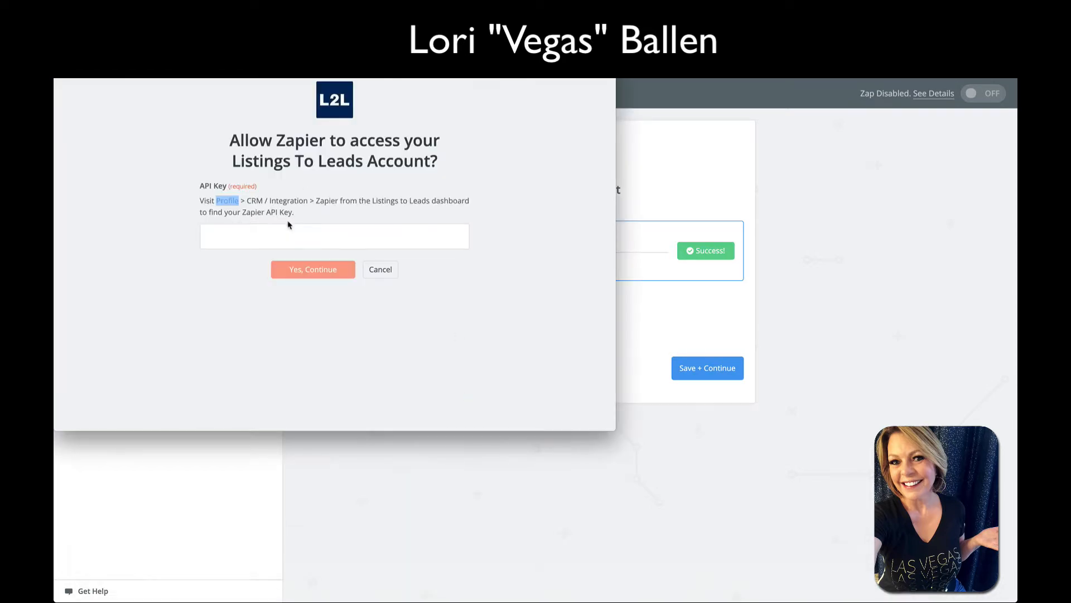
key(super+v)
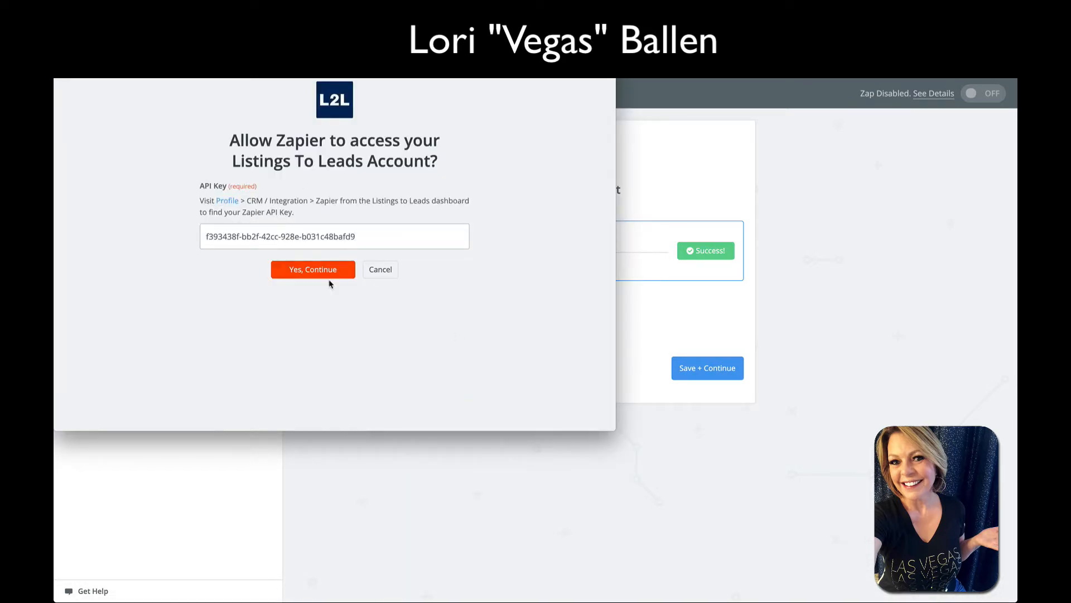
click(328, 275)
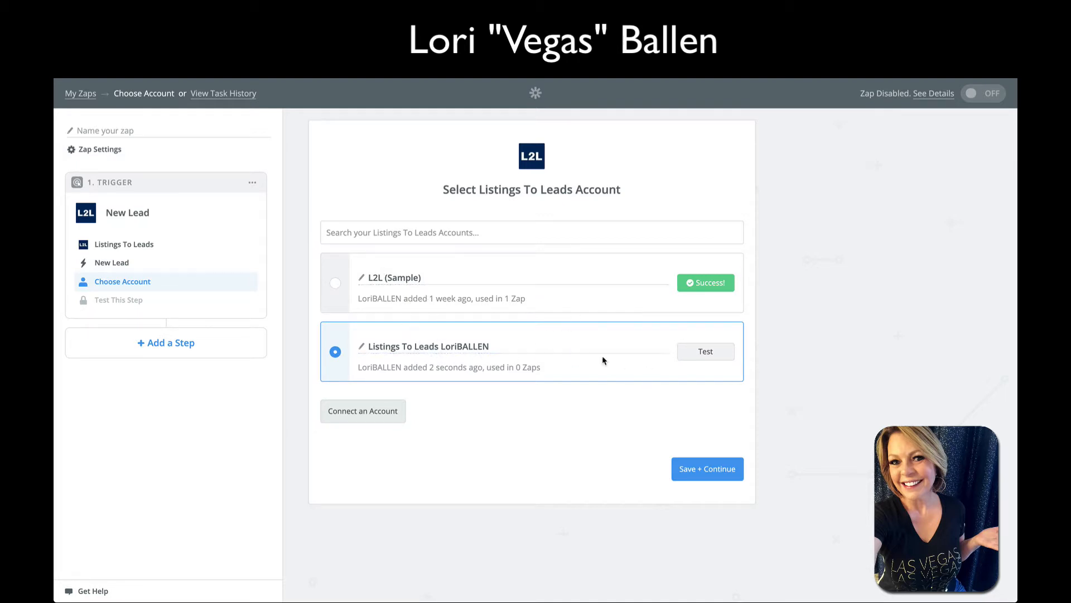
Rename the first account from 'L2L (Sample)' to 'L2L' by removing '(Sample)'
click(422, 276)
click(336, 283)
click(407, 280)
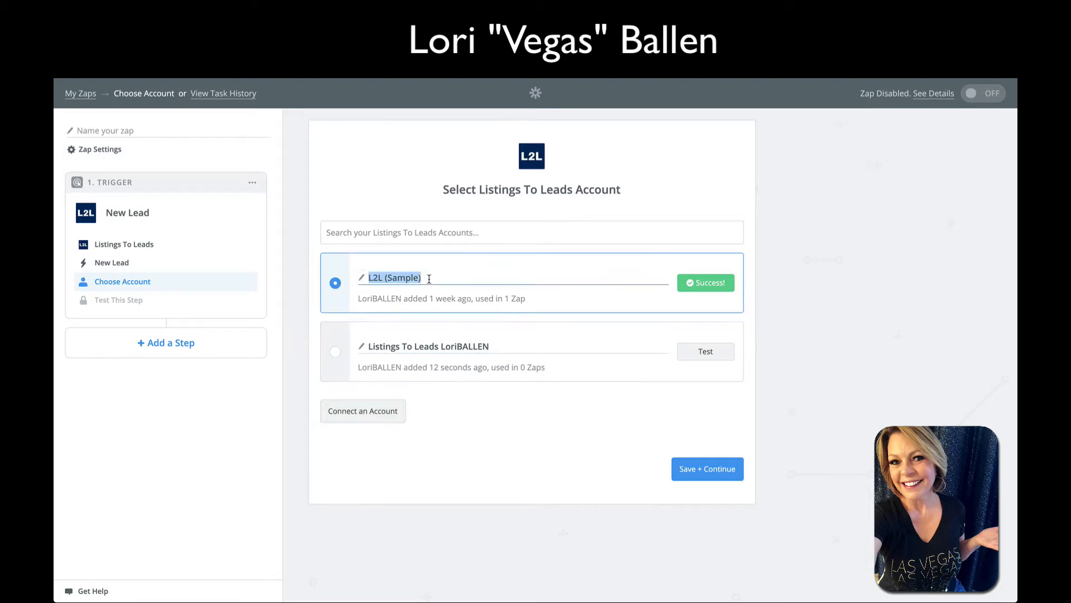
click(383, 278)
key(shift+End)
key(BackSpace)
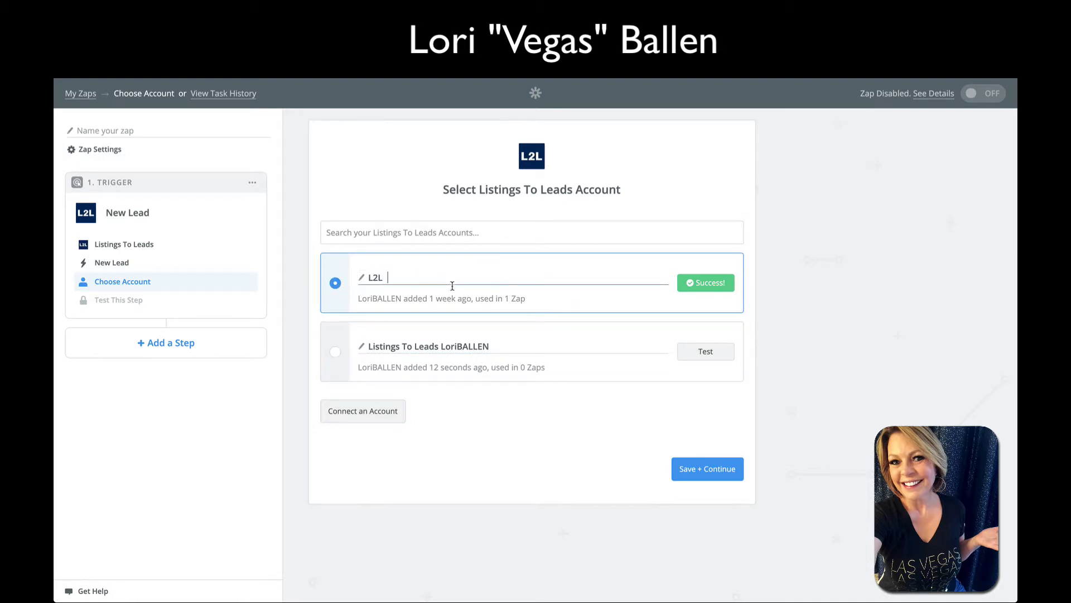
Select the new account, rename it 'Listings To Leads (Sample)', test it, and save the choice
click(335, 352)
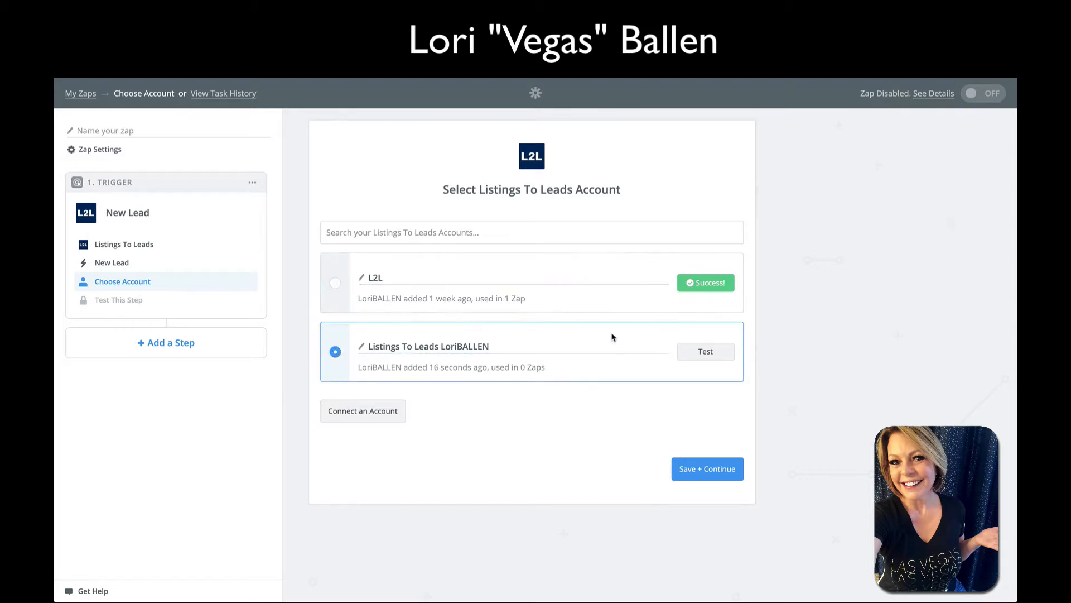
click(442, 346)
click(441, 347)
drag(440, 347, 523, 351)
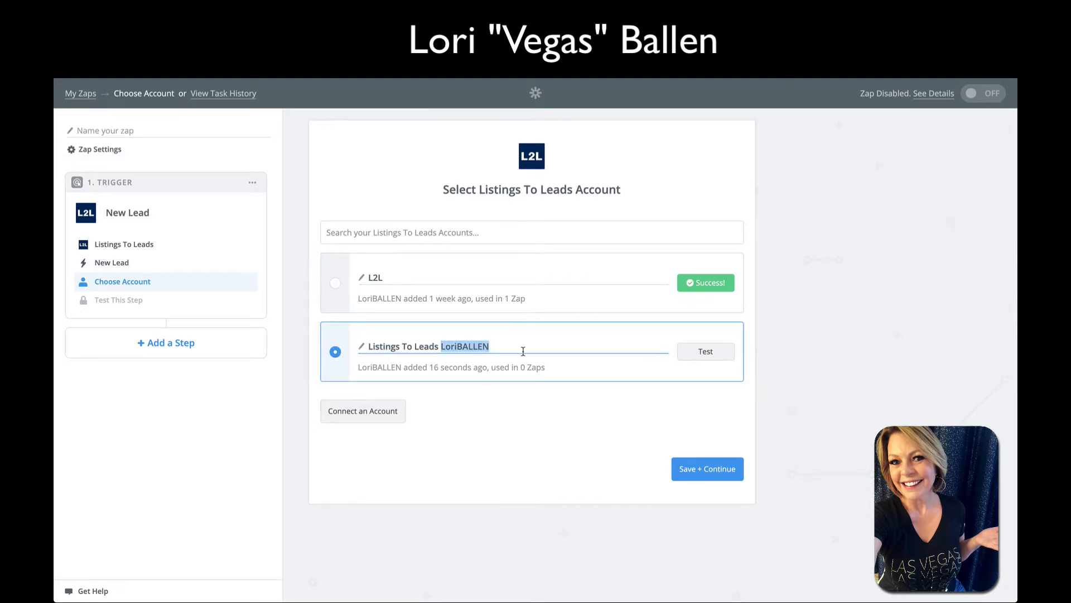
text((Sample)
click(706, 354)
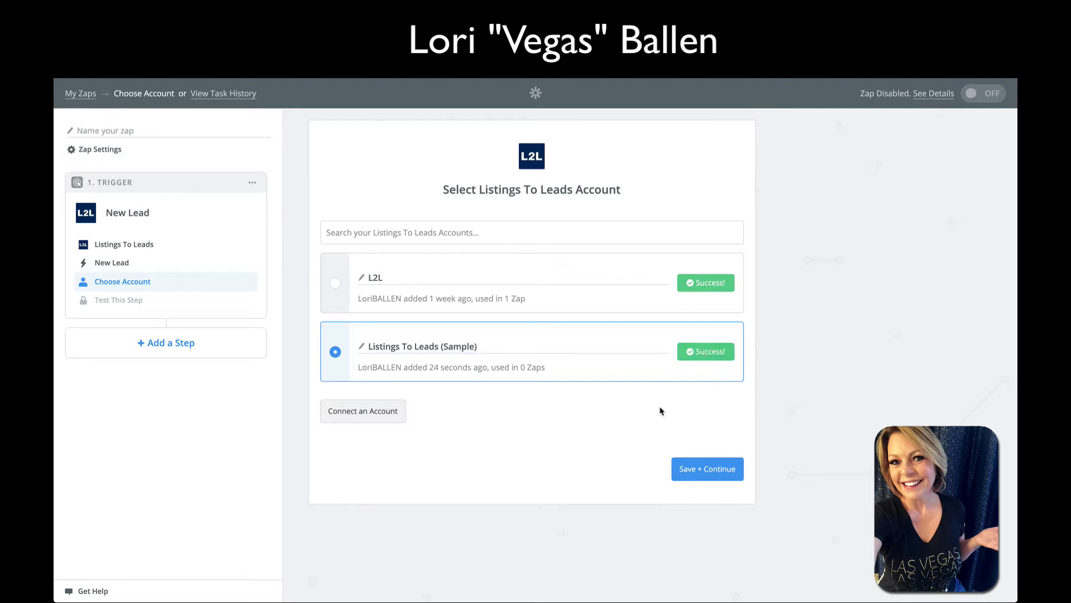
click(709, 471)
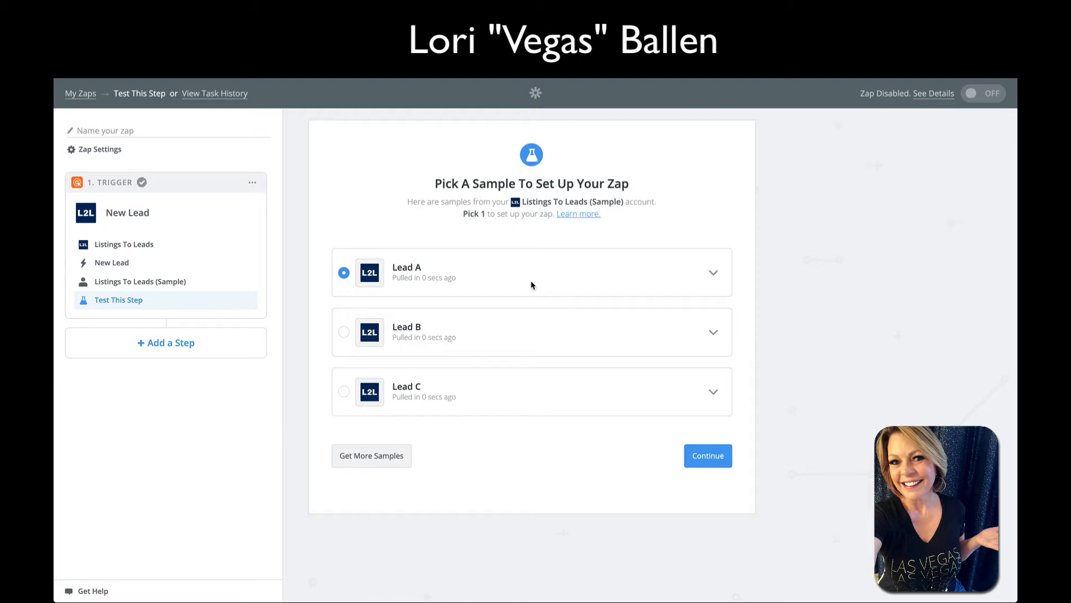
Expand Lead A to inspect its sample fields, then collapse it
click(714, 274)
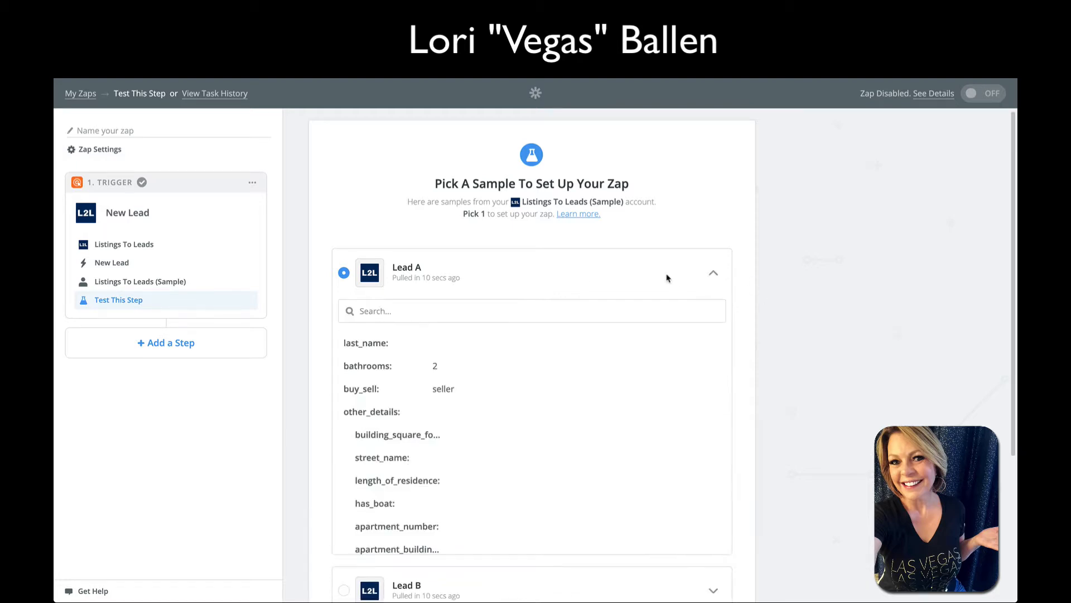
scroll(483, 349, down, 10)
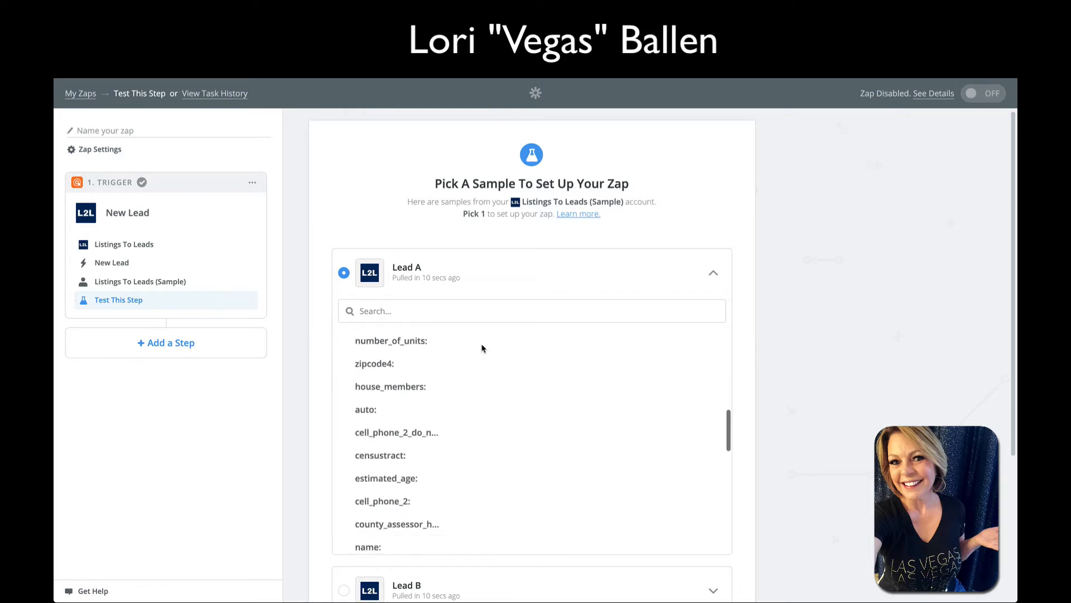
scroll(478, 351, down, 5)
click(713, 273)
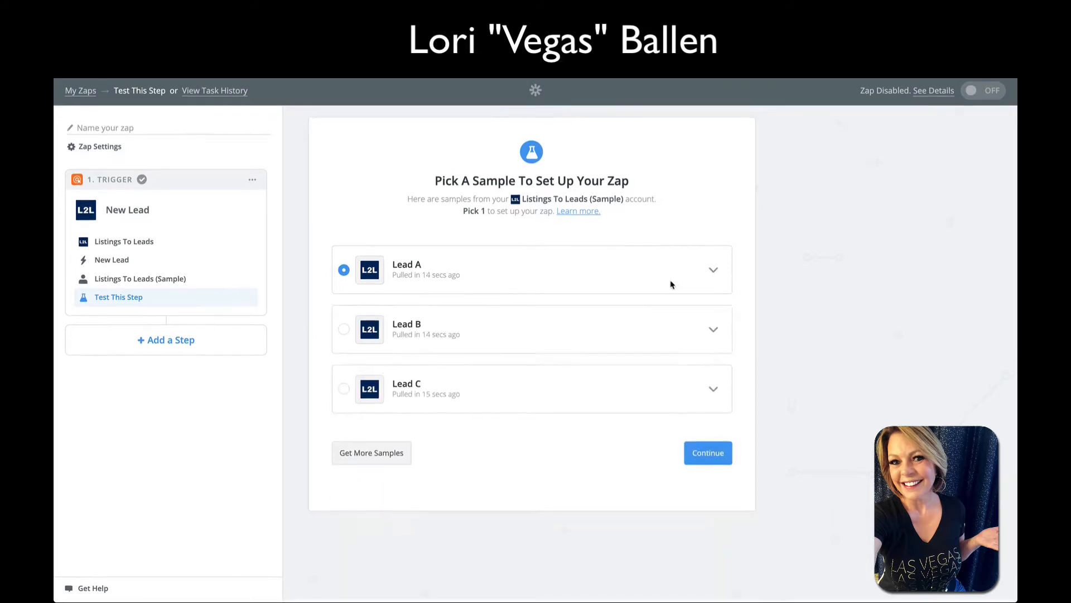
Choose Lead B as the trigger sample, review its fields, and continue
click(344, 332)
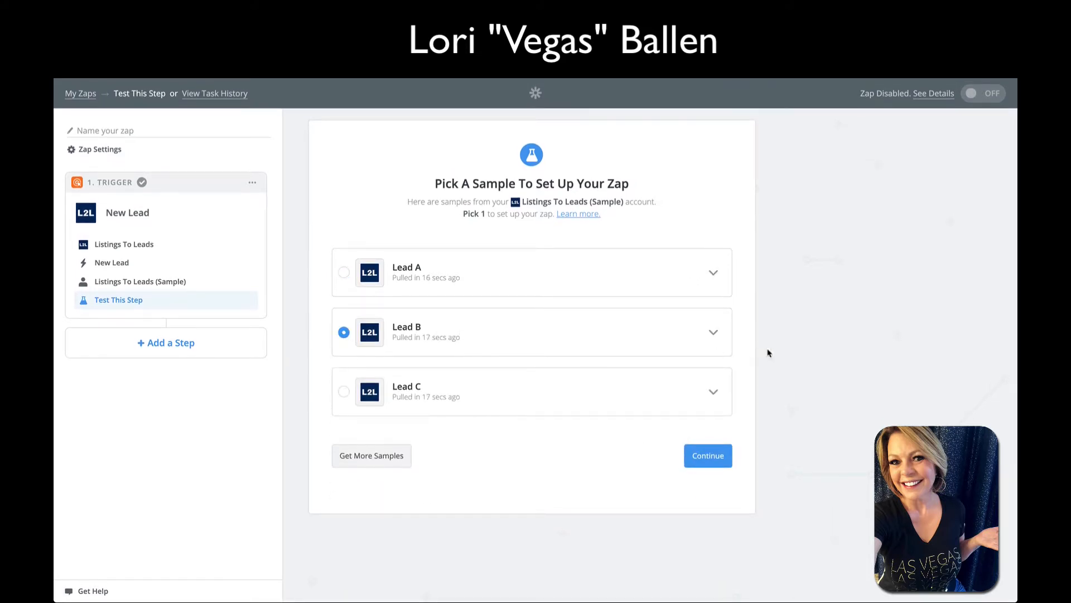
click(714, 334)
scroll(645, 423, down, 10)
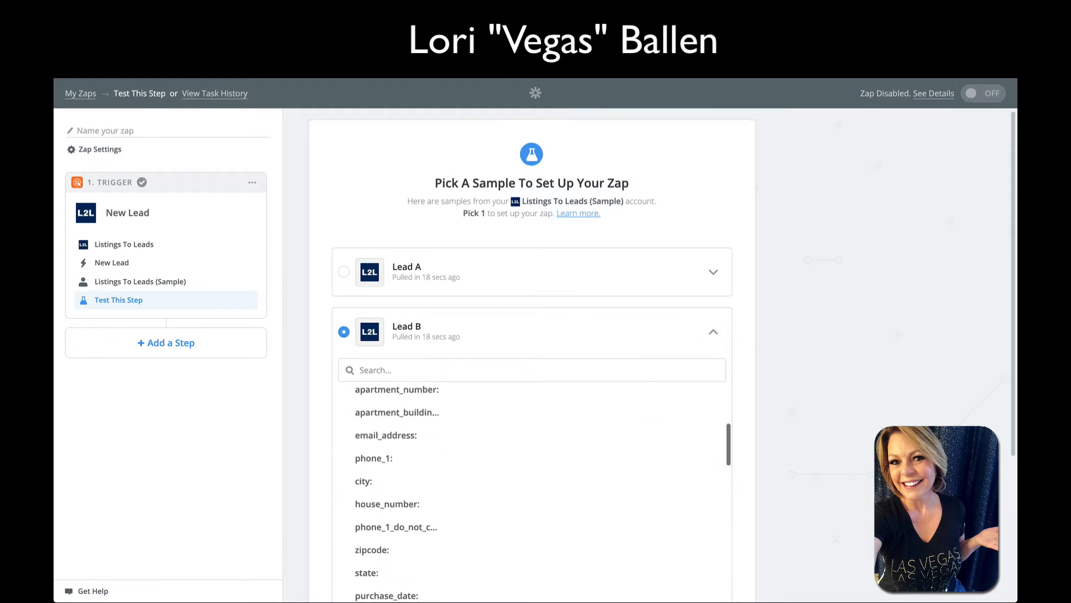
scroll(572, 387, down, 9)
scroll(570, 388, up, 3)
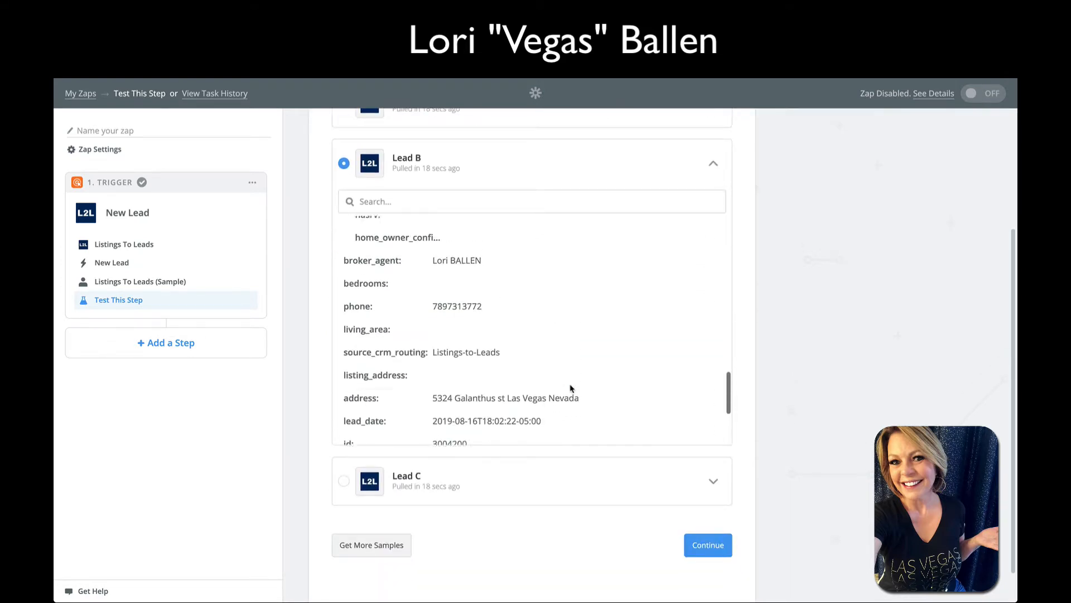
scroll(479, 319, down, 3)
scroll(458, 312, down, 1)
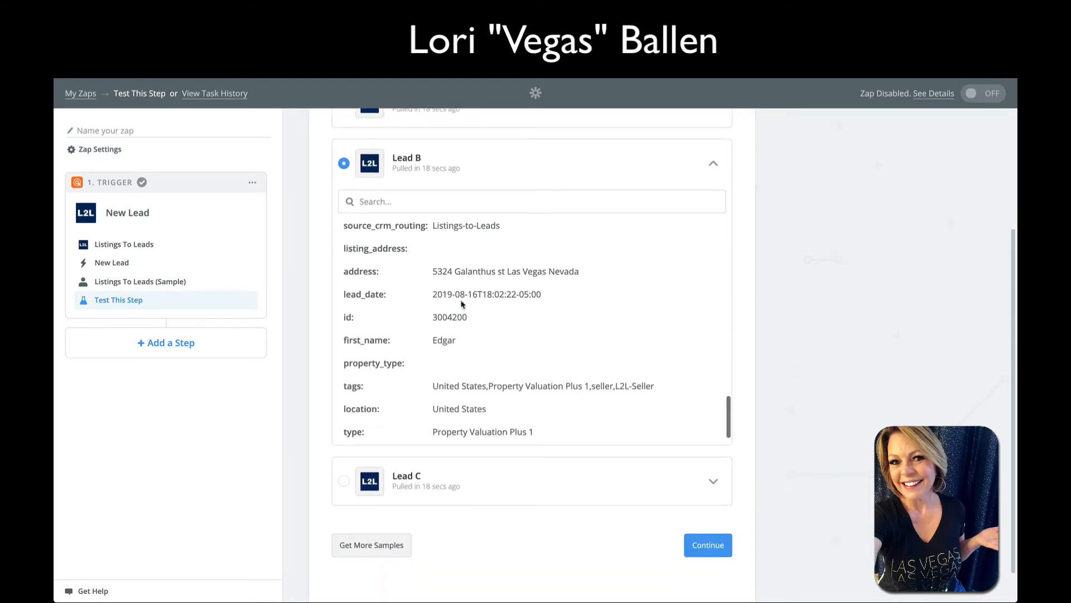
scroll(459, 313, down, 1)
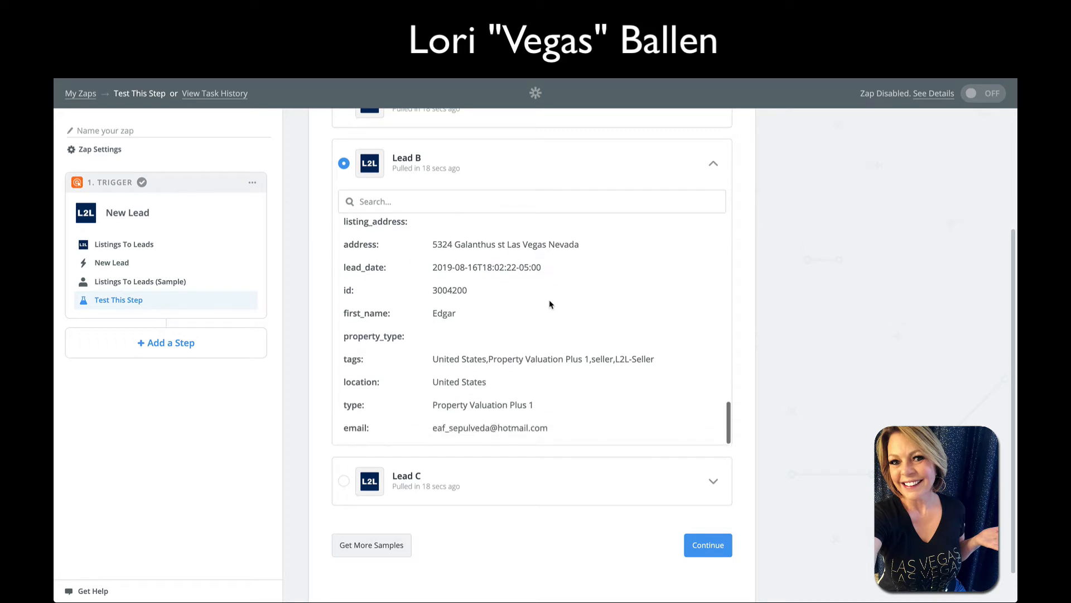
scroll(515, 317, down, 1)
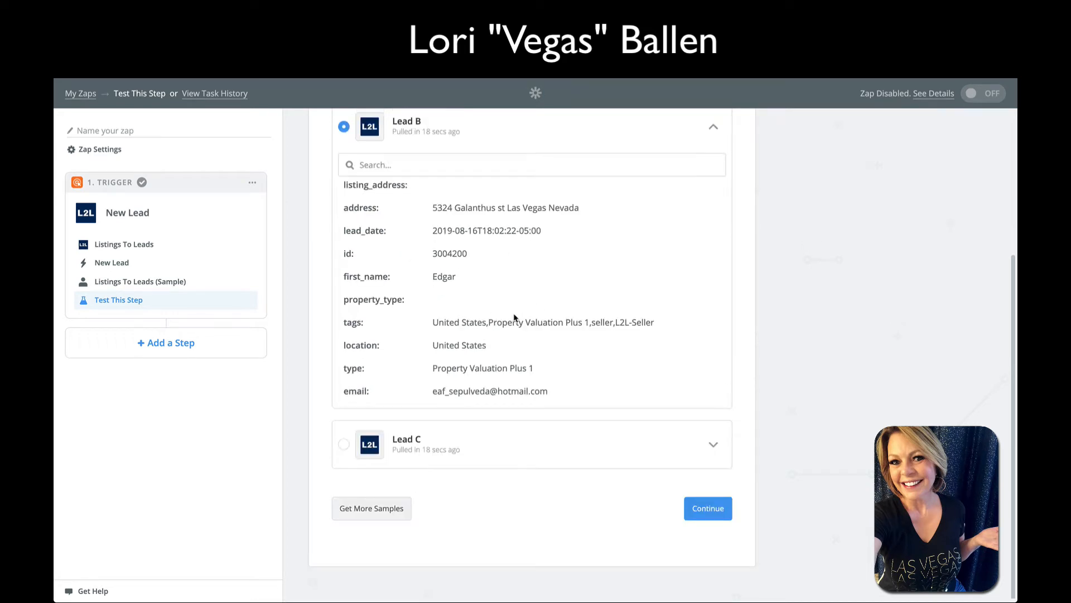
scroll(514, 318, up, 5)
scroll(514, 317, down, 3)
scroll(515, 317, down, 3)
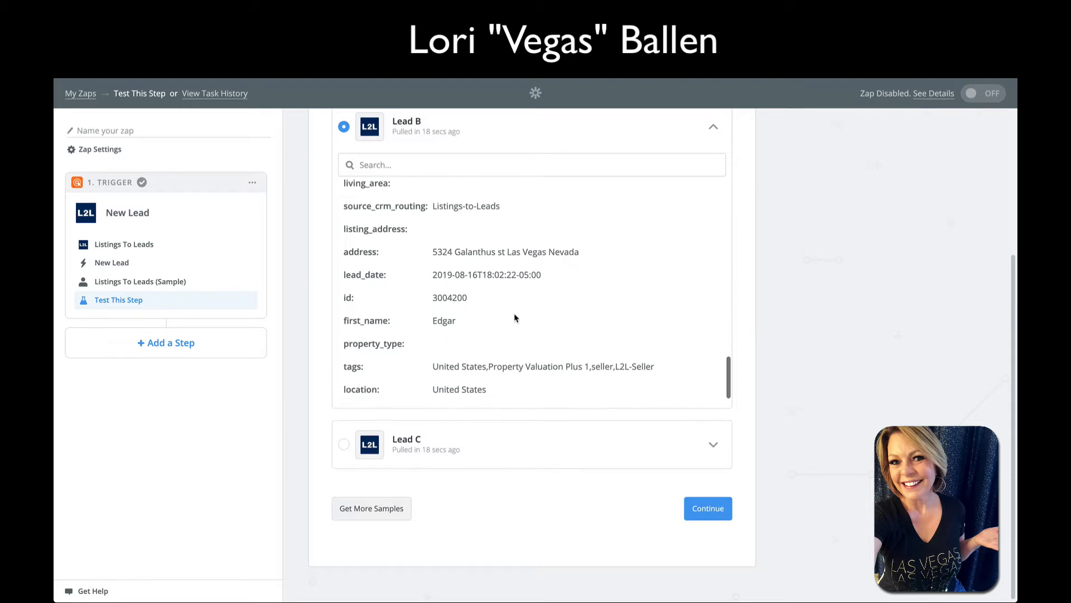
scroll(514, 318, up, 5)
scroll(515, 318, up, 2)
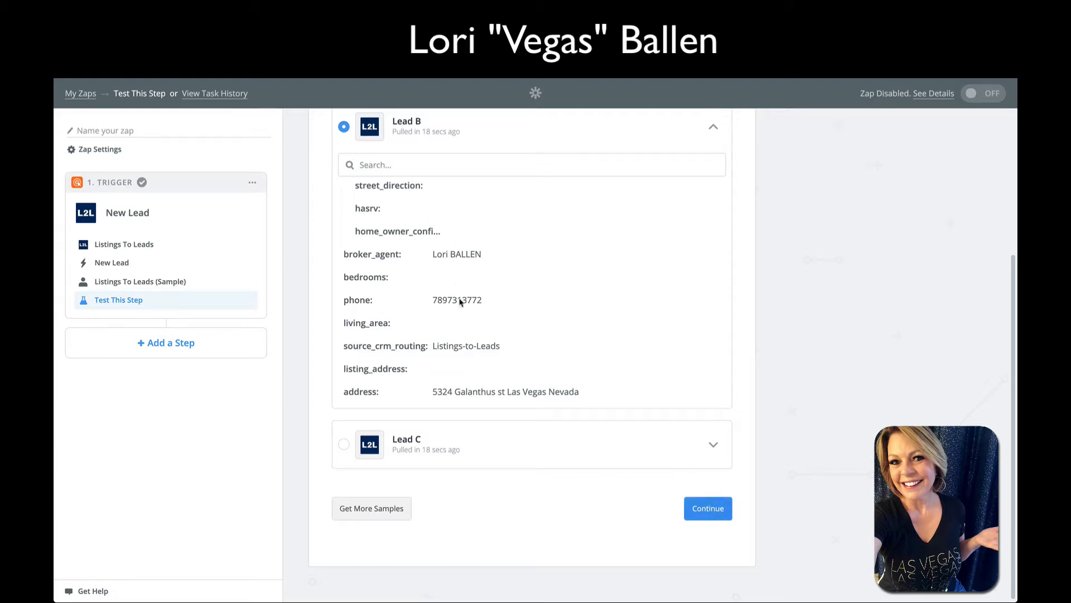
click(727, 512)
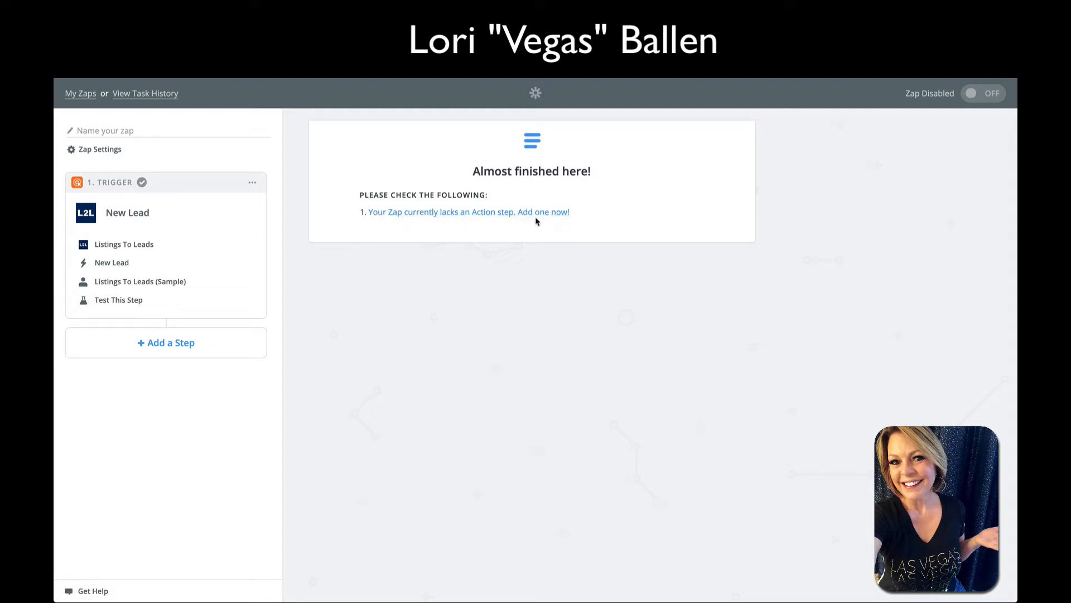
Add a Keller Williams Command action step (found via 'kwco') using the Create Lead action
click(444, 220)
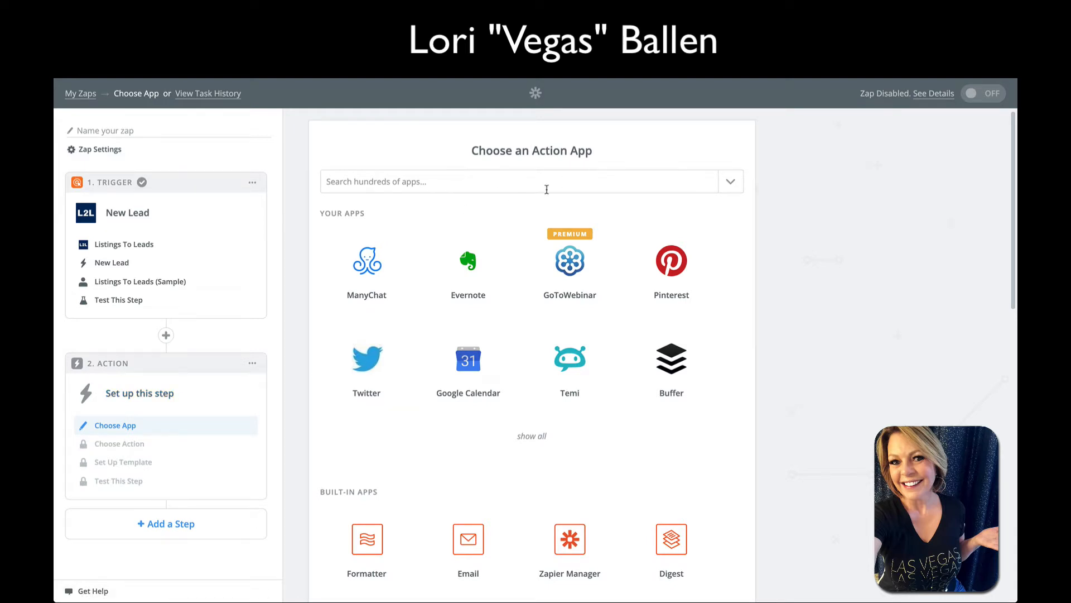
click(437, 179)
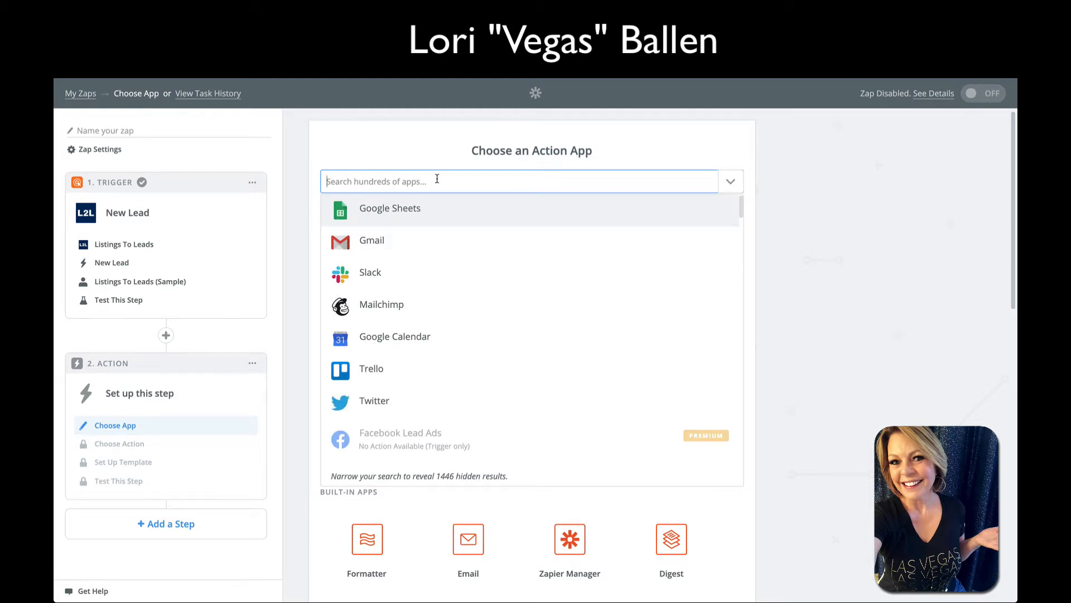
text(kw)
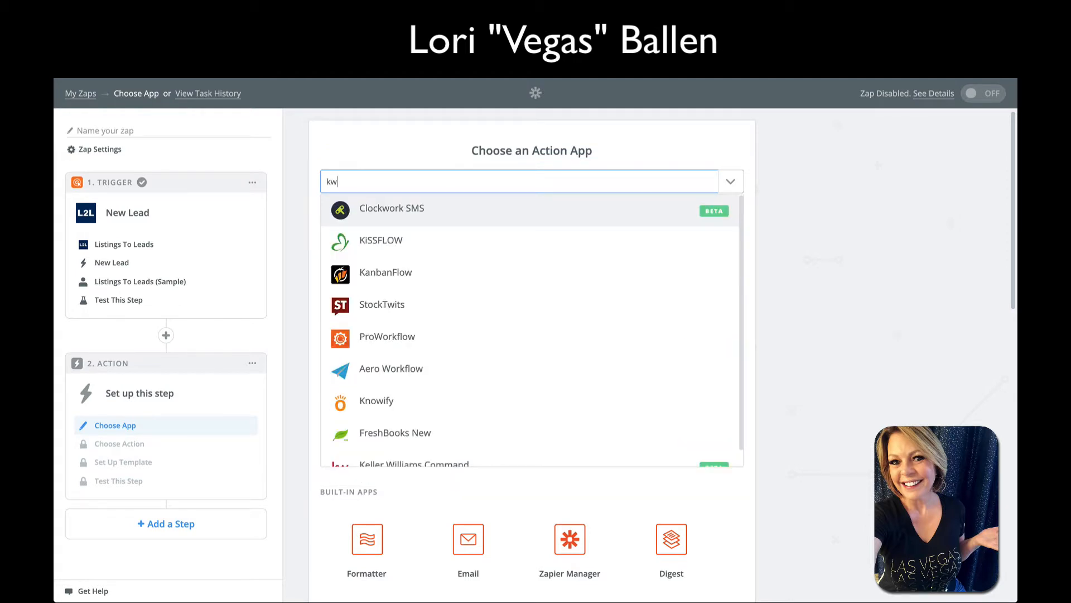
text(co)
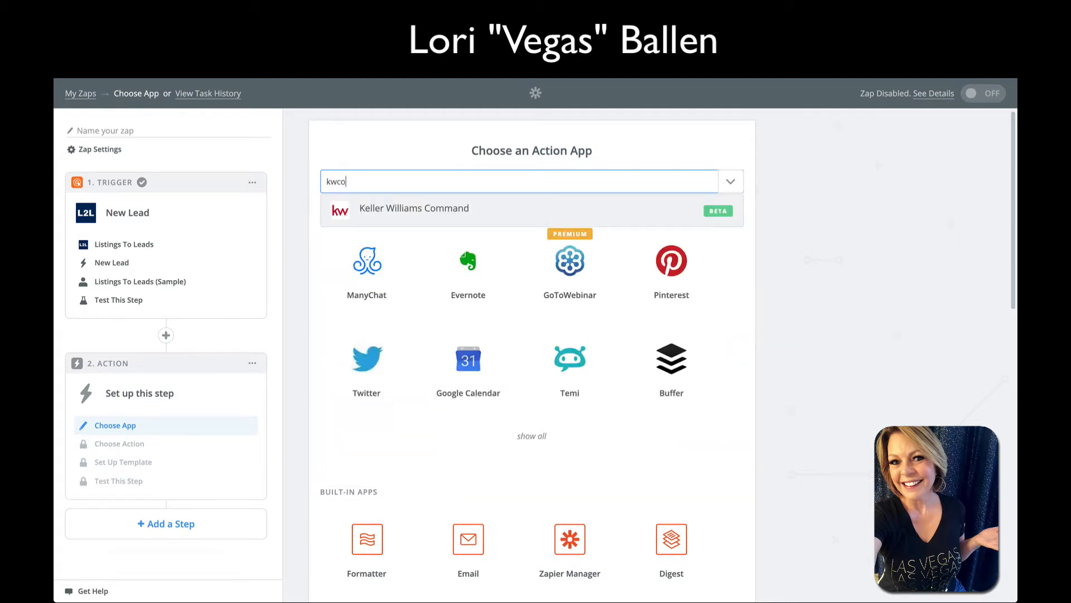
click(447, 213)
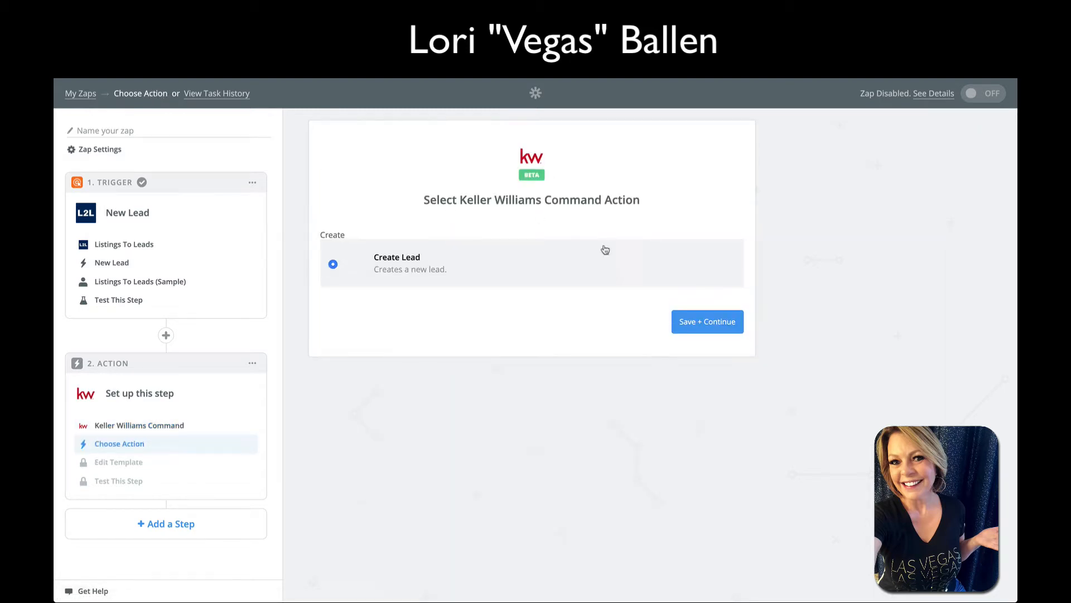
click(709, 326)
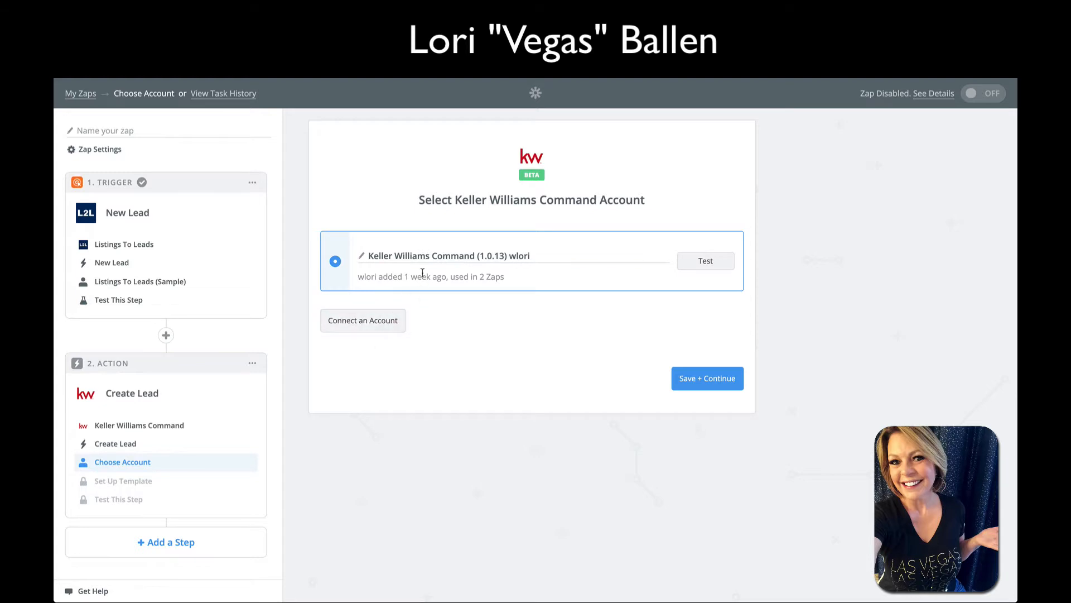
Dismiss the new-account login and keep the existing Keller Williams Command account
click(379, 330)
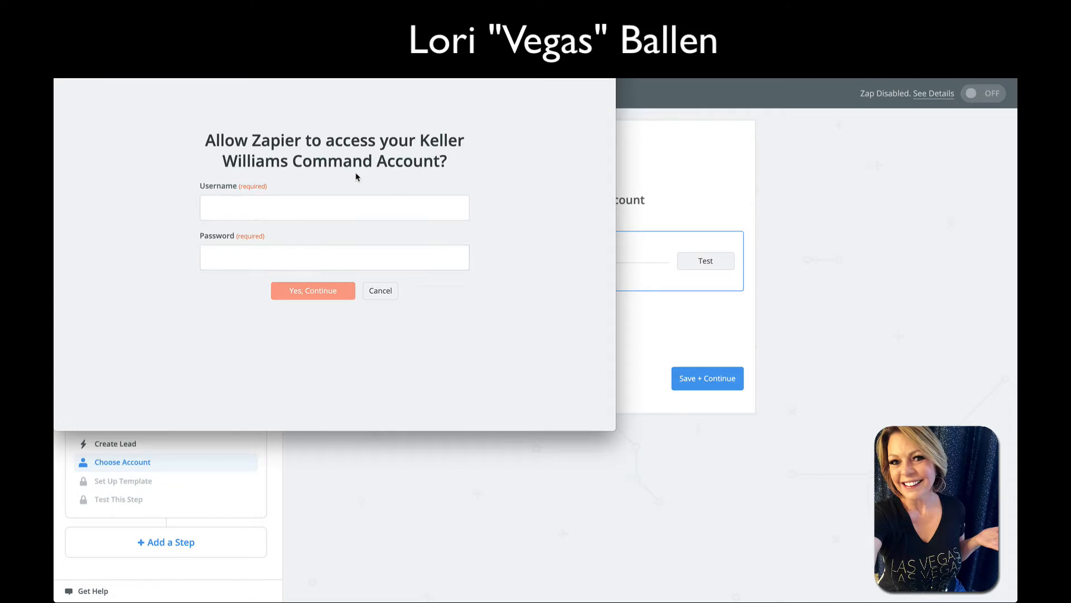
click(63, 22)
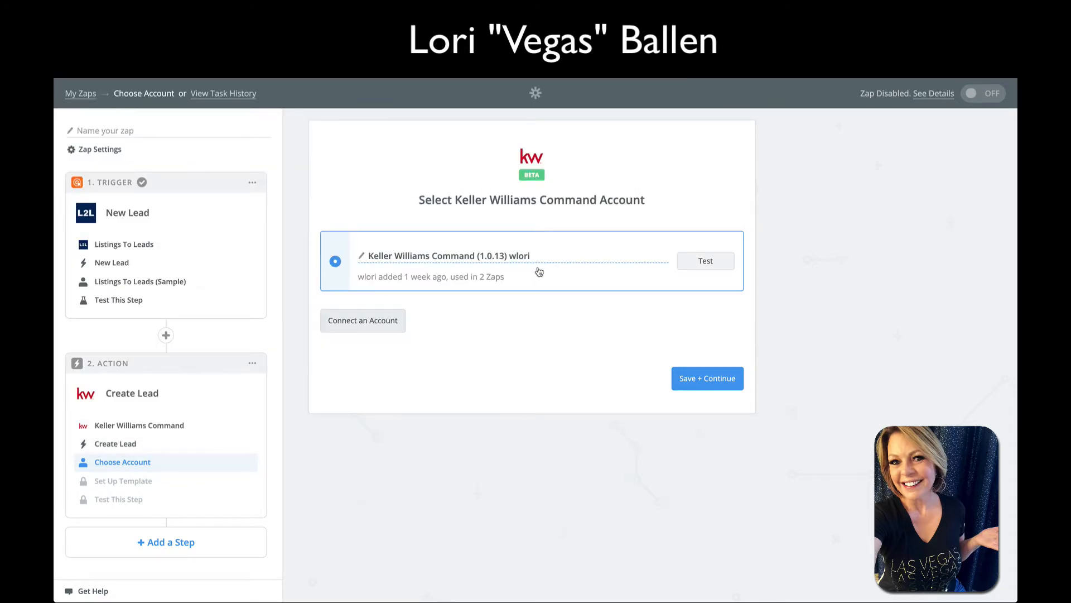
click(724, 385)
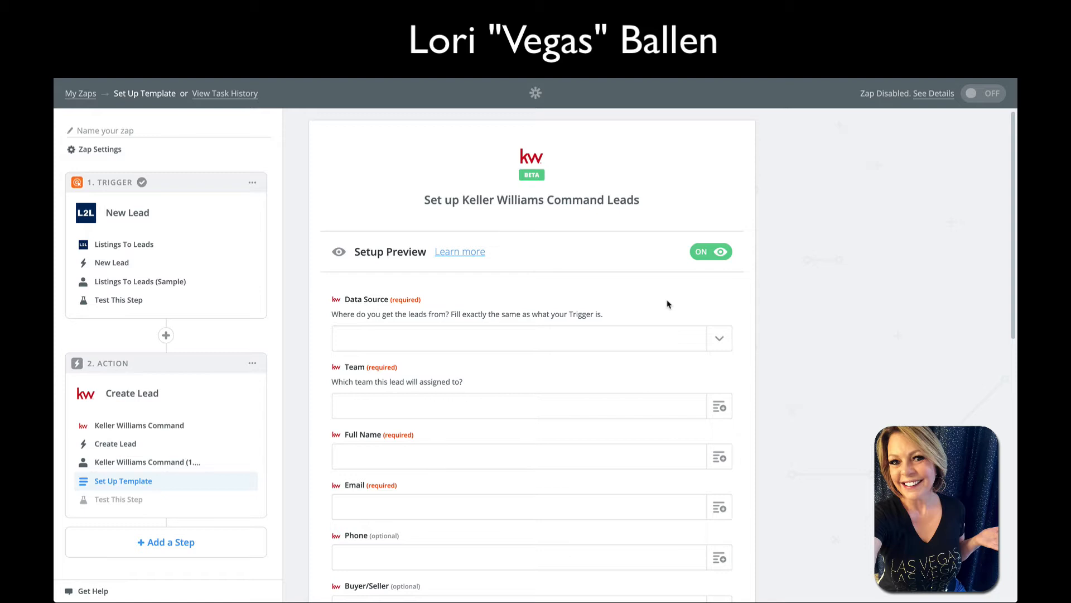
Search the Data Source list for 'listings' and choose Listings To Leads
scroll(668, 304, down, 3)
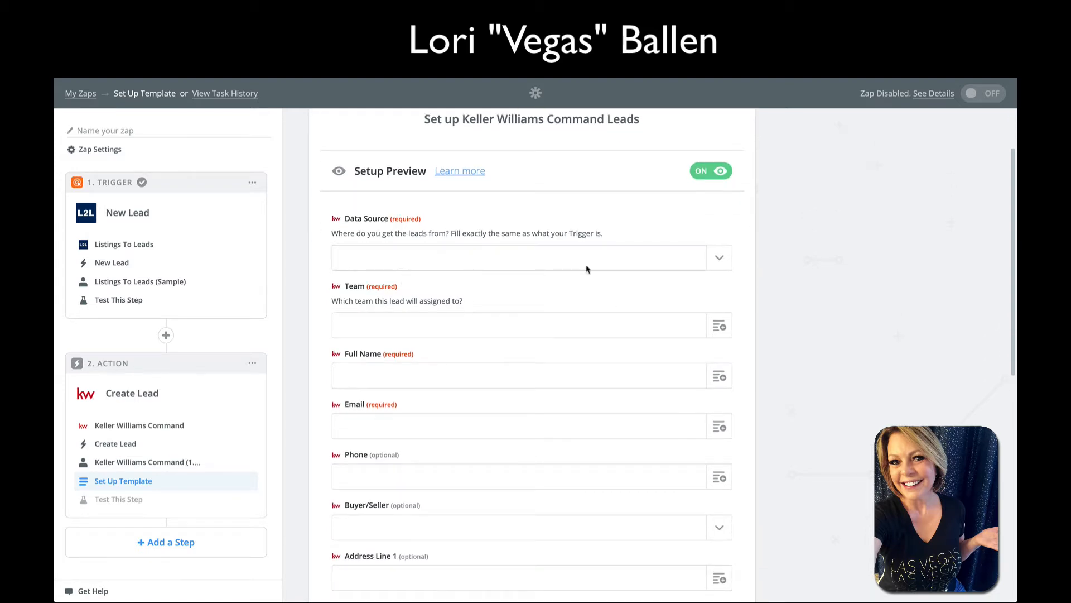
click(719, 257)
scroll(422, 425, down, 3)
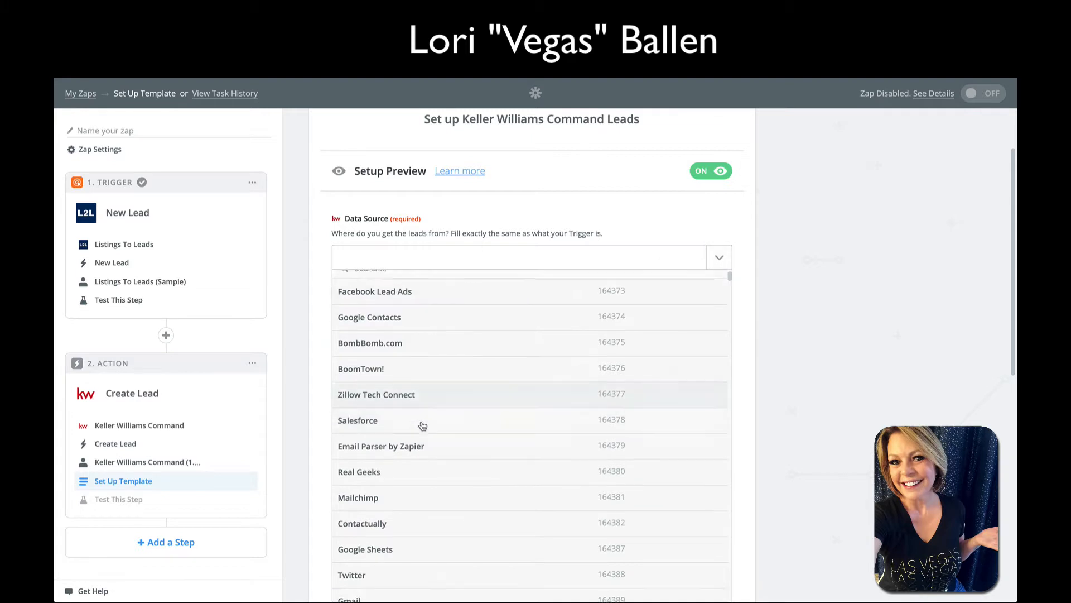
scroll(423, 425, down, 2)
scroll(806, 435, down, 2)
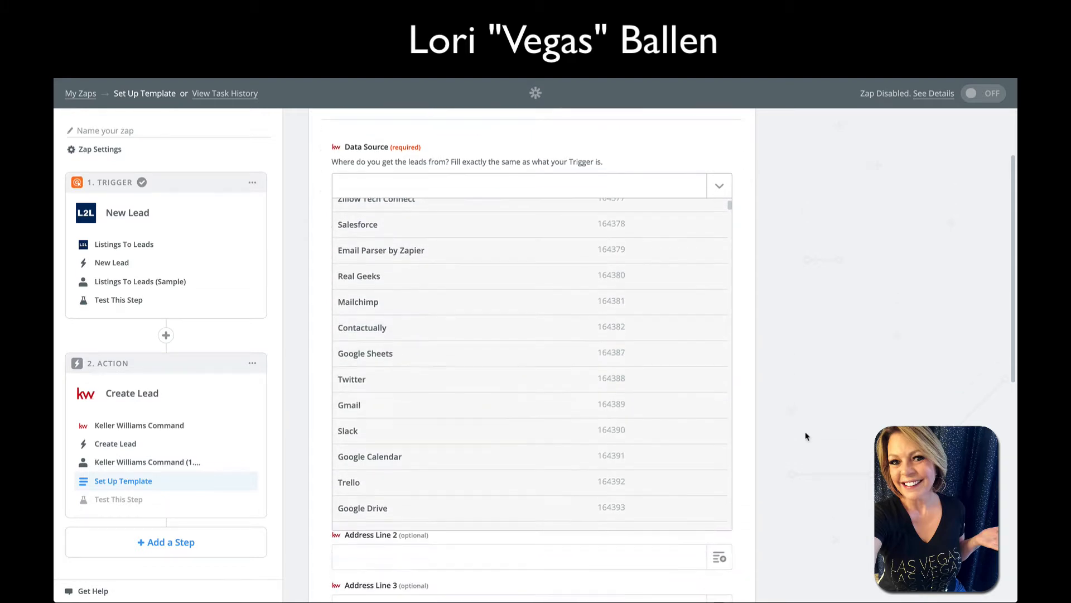
scroll(545, 426, down, 3)
scroll(545, 426, down, 5)
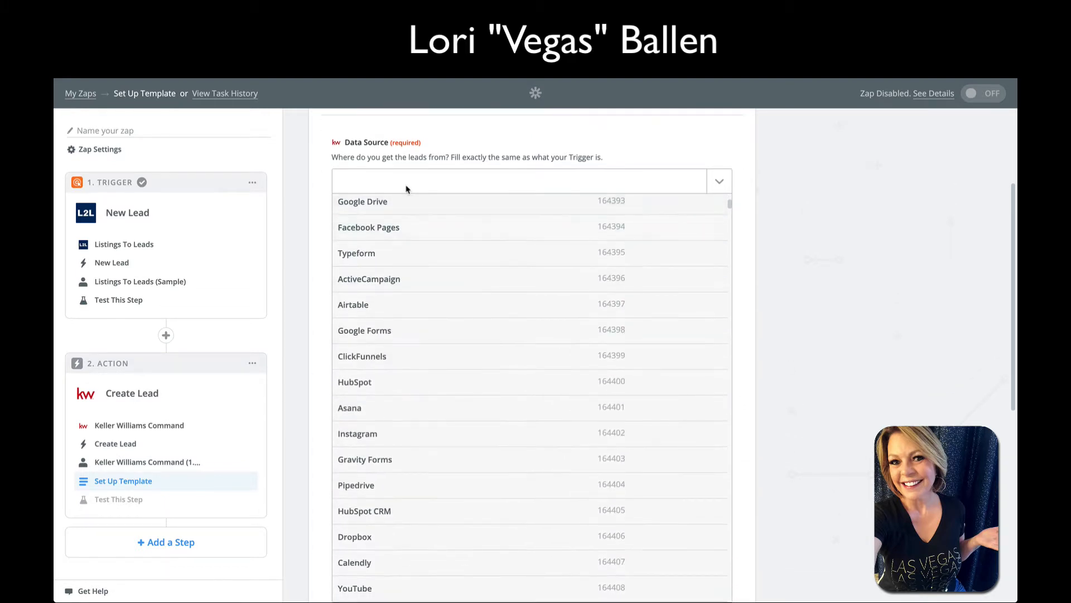
click(406, 189)
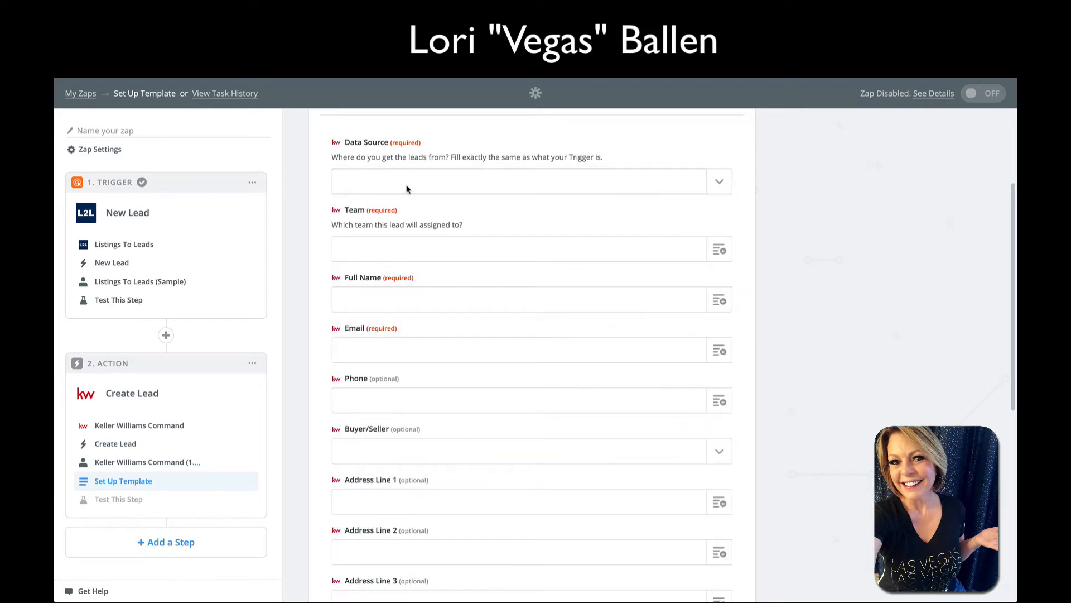
click(407, 188)
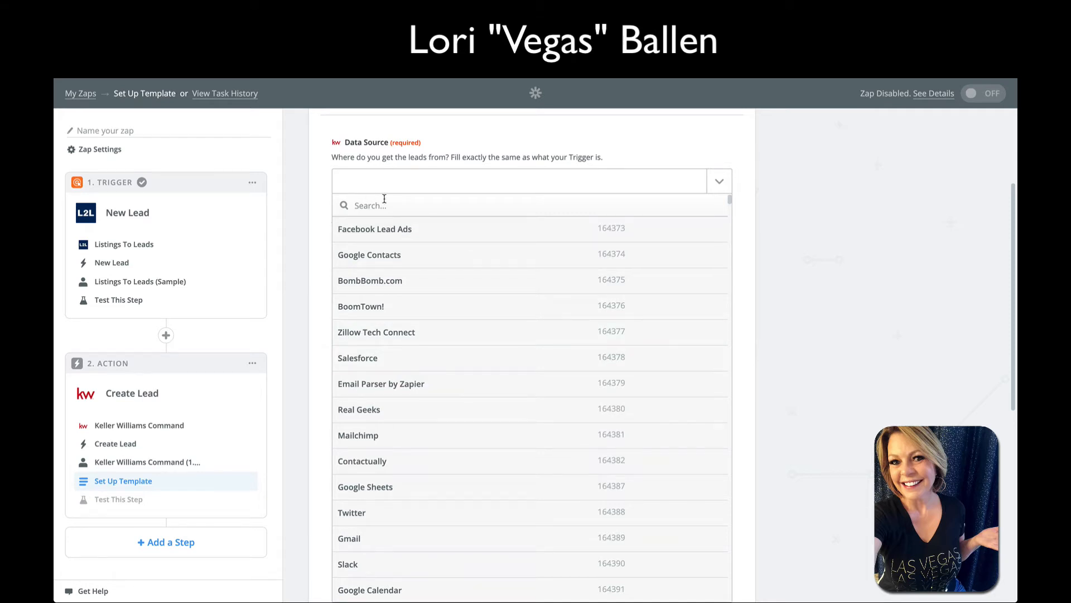
text(listings)
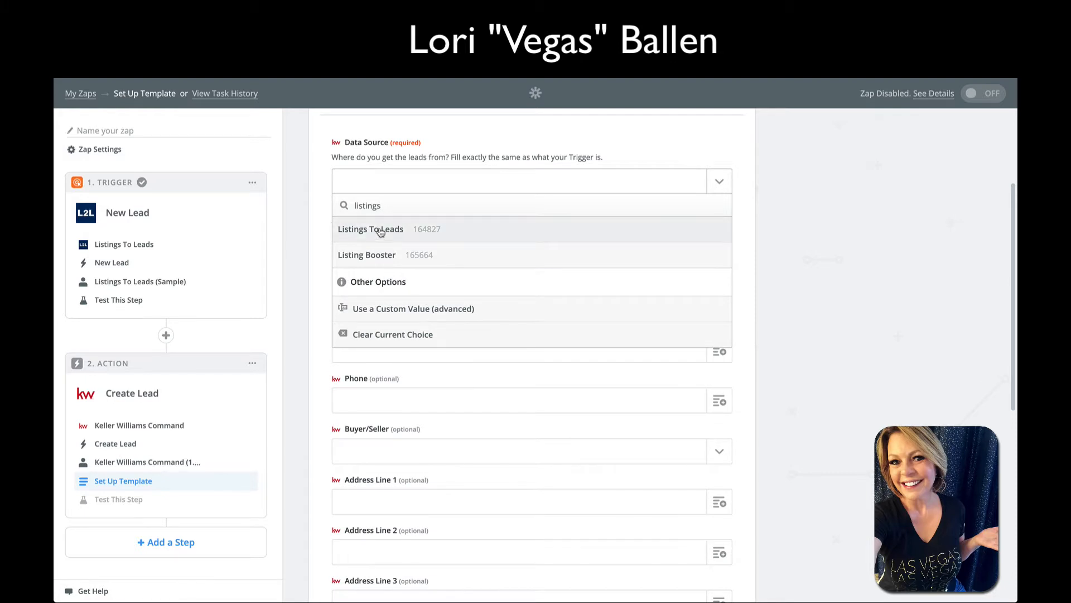
click(380, 232)
Reopen the Data Source choices to check the Listings To Leads selection
scroll(884, 238, up, 1)
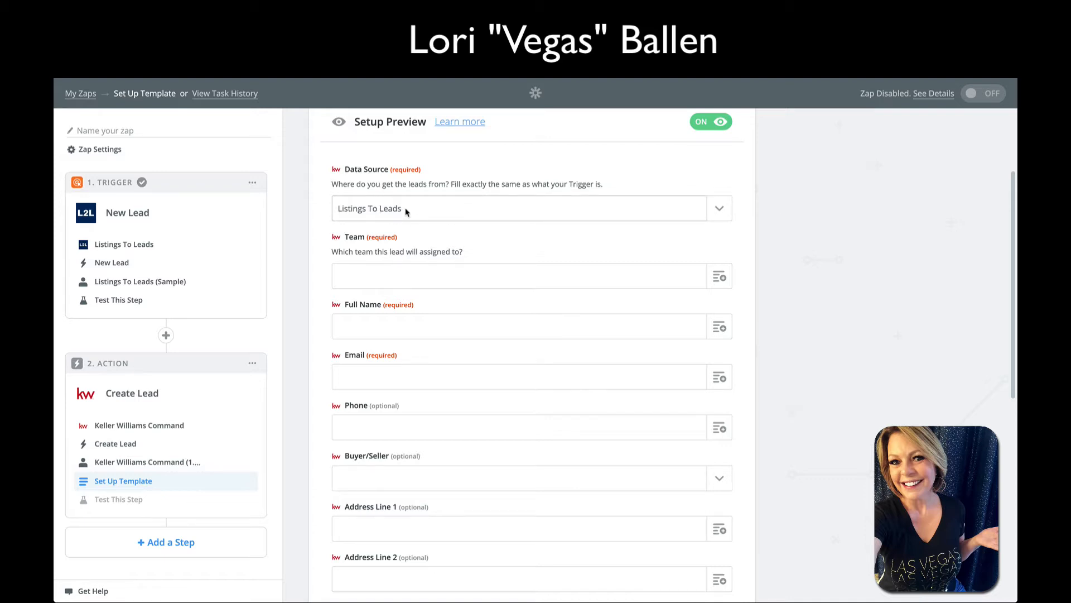
click(444, 211)
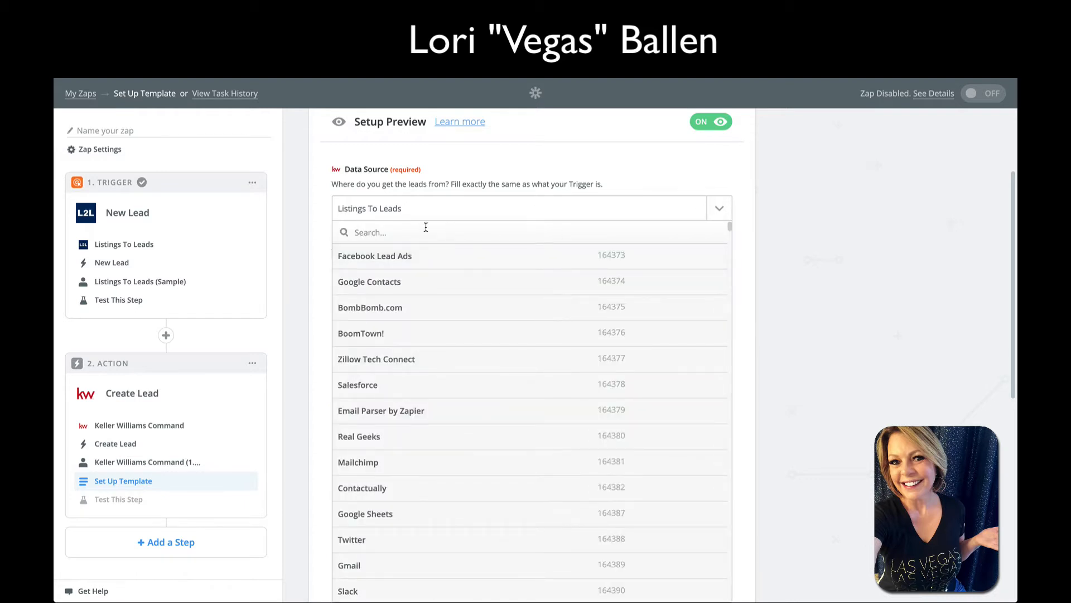
click(430, 209)
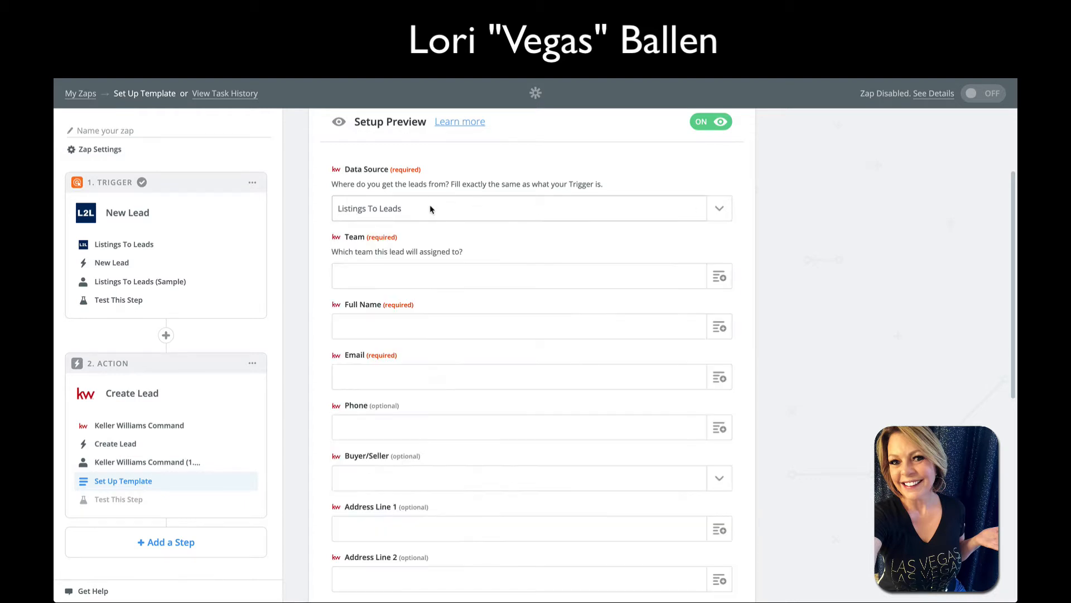
click(426, 210)
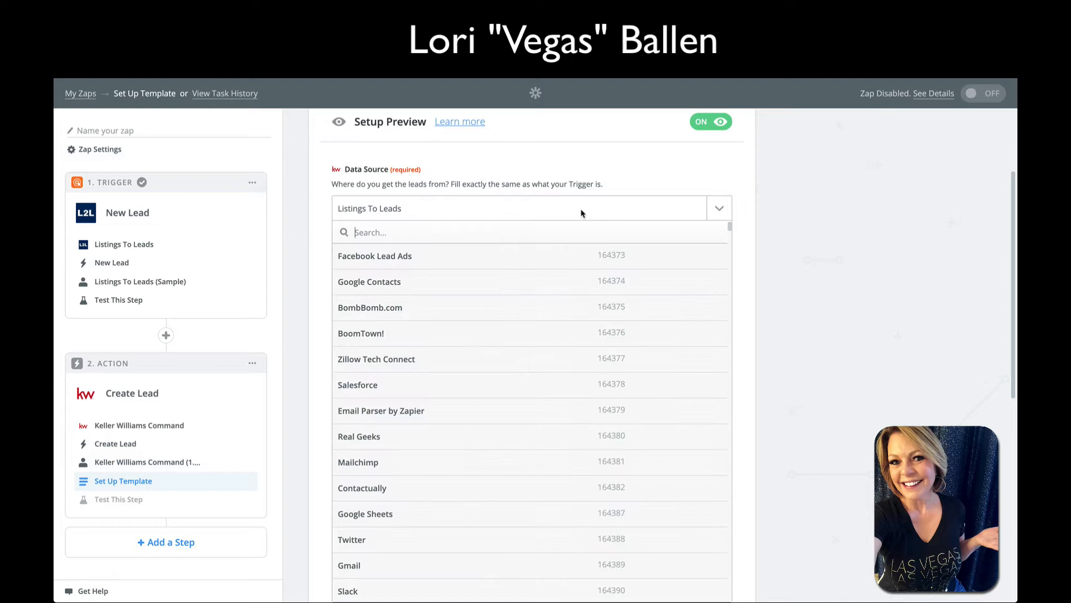
click(728, 181)
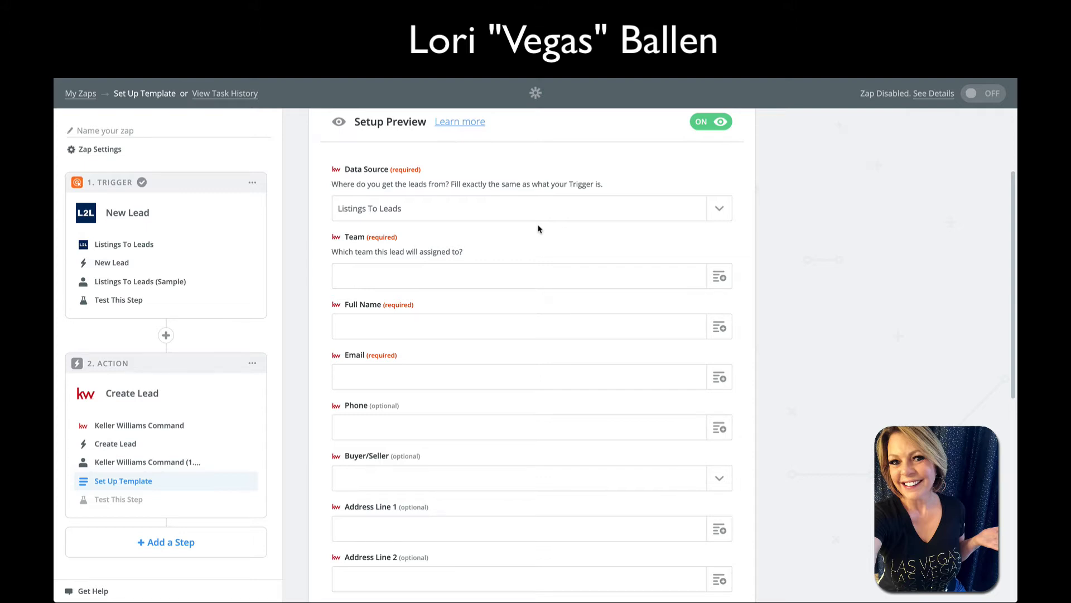
Search Step 1 data for the agent's name and map Team to Broker Agent
scroll(538, 229, down, 1)
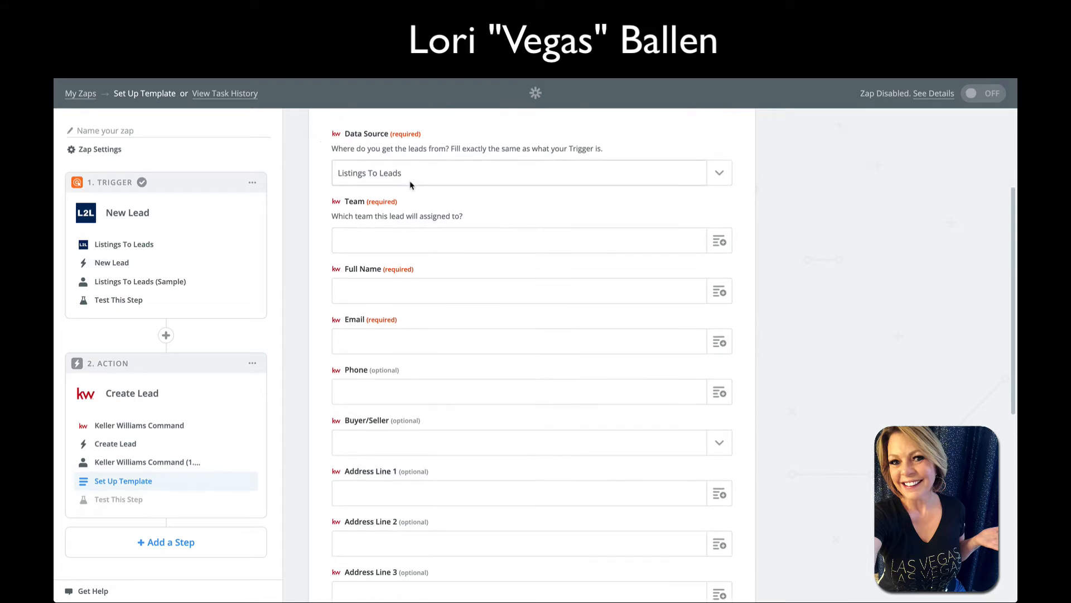
scroll(402, 169, down, 1)
click(443, 222)
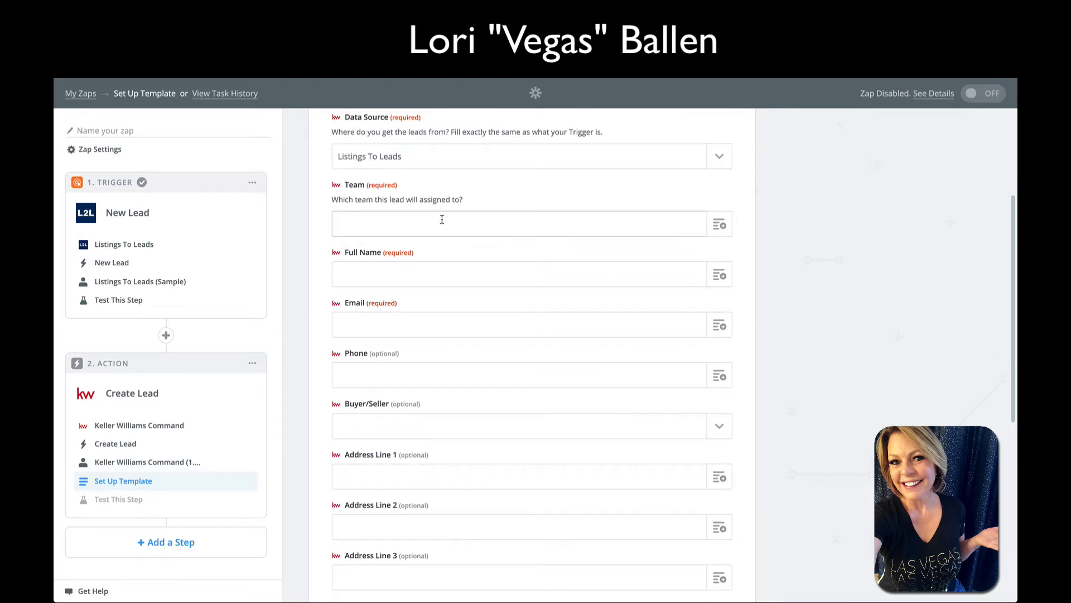
click(719, 224)
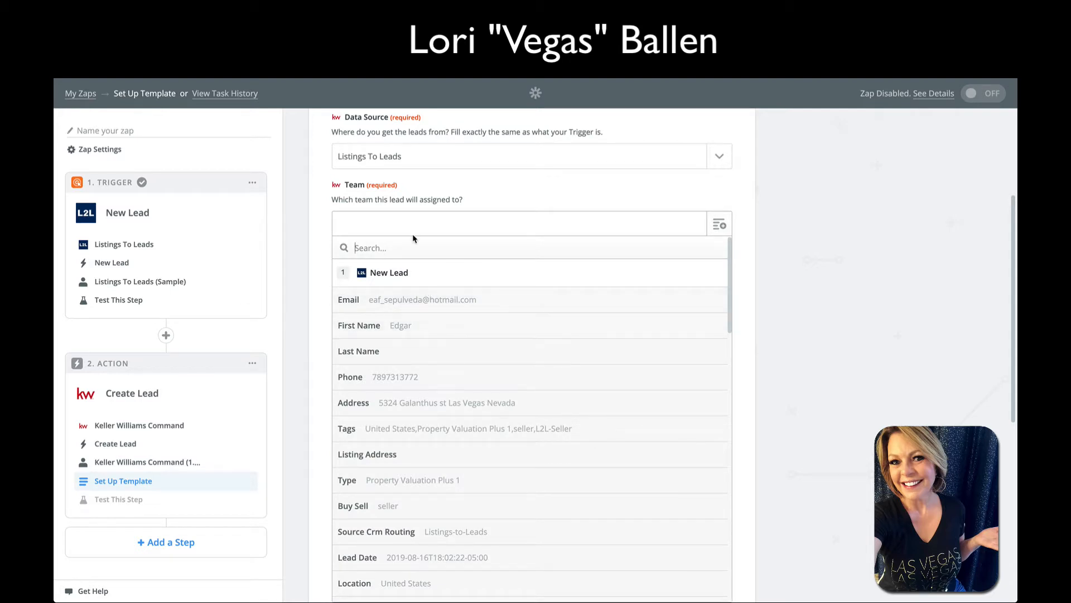
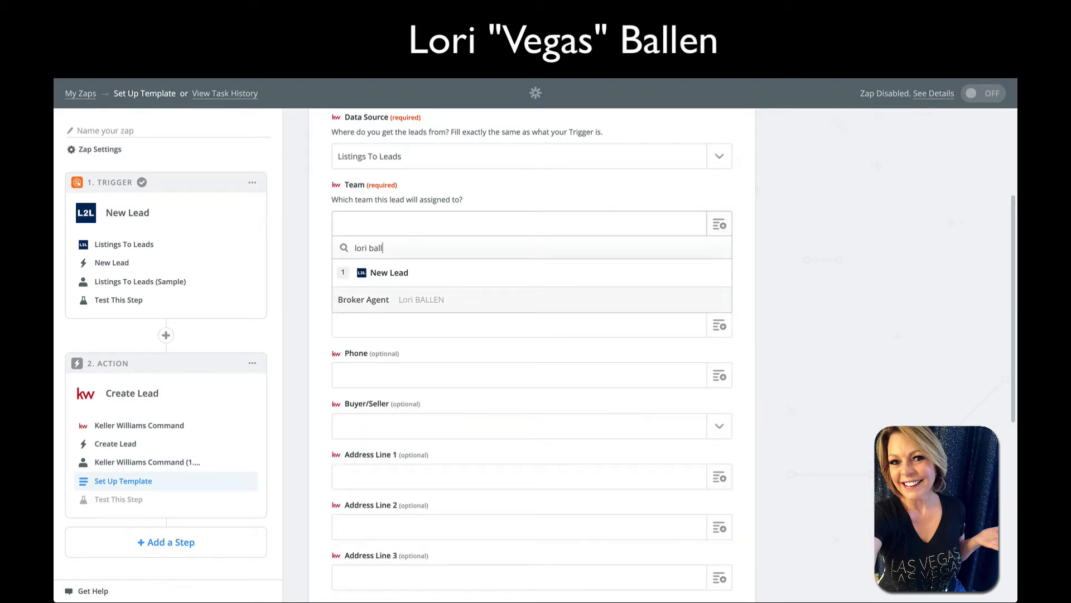
click(442, 305)
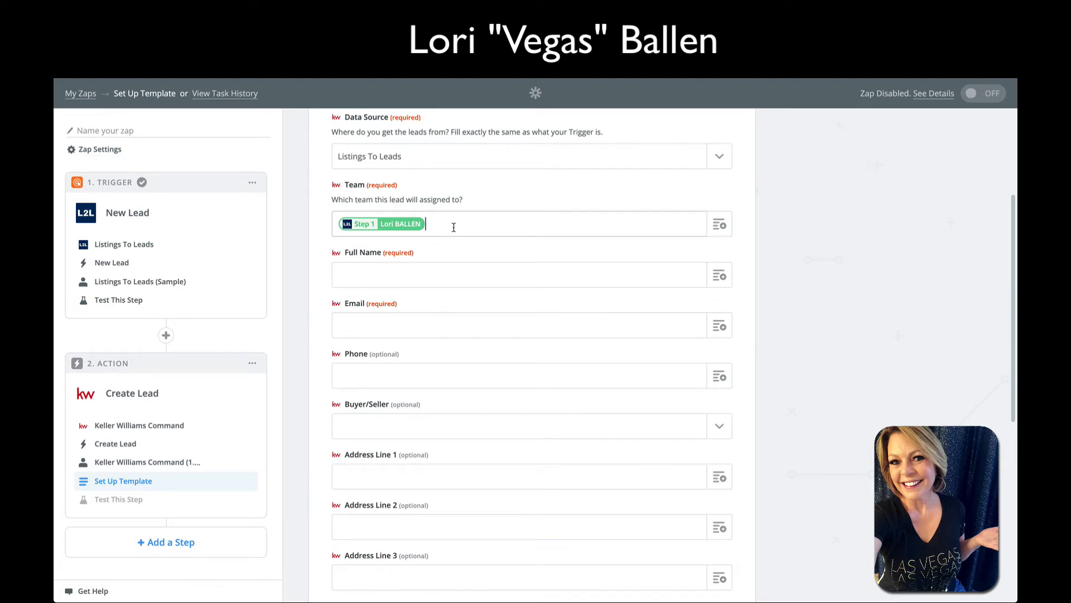
scroll(441, 270, down, 1)
click(400, 272)
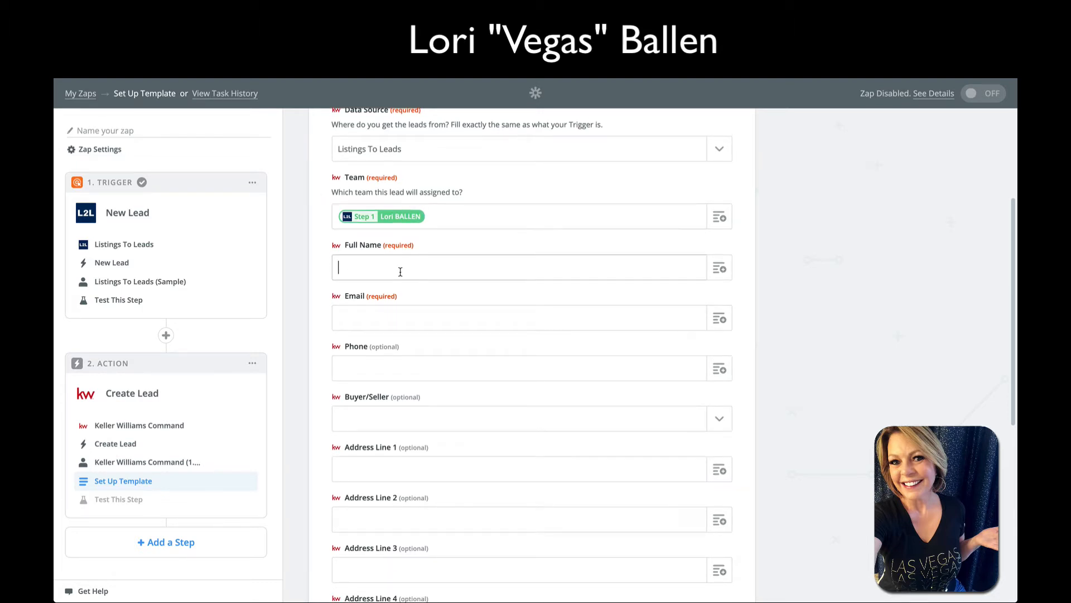
Fill Full Name with the New Lead step's First Name value
click(720, 268)
scroll(414, 384, down, 6)
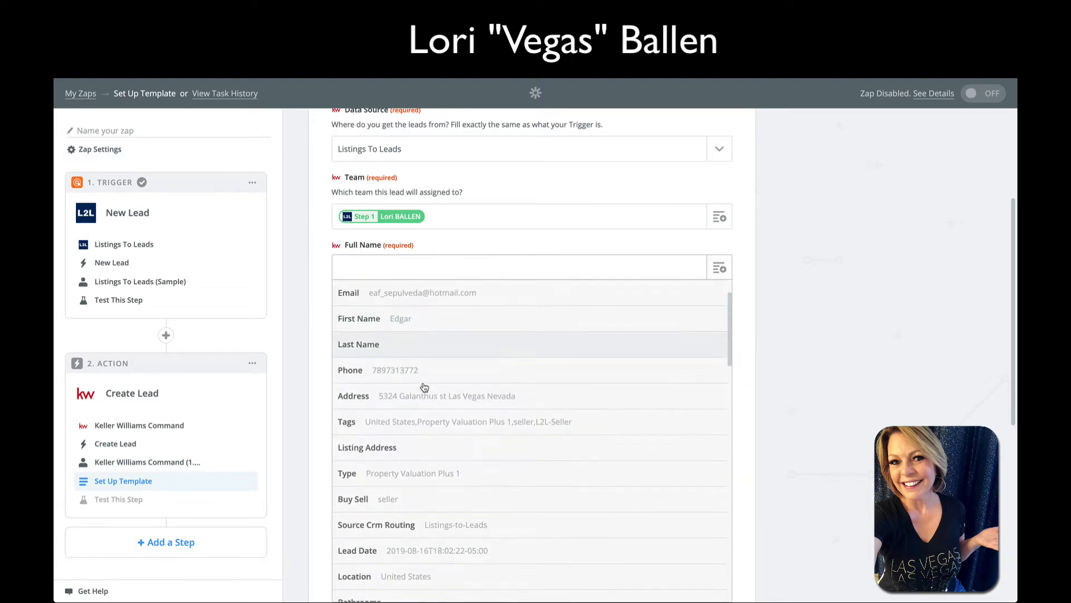
scroll(425, 391, down, 15)
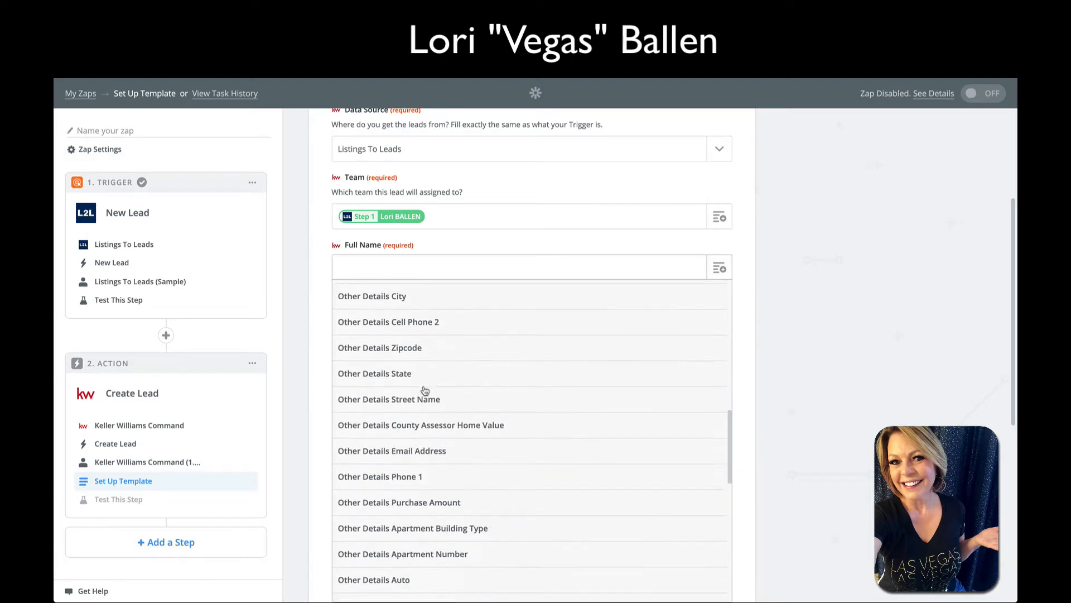
scroll(425, 391, up, 20)
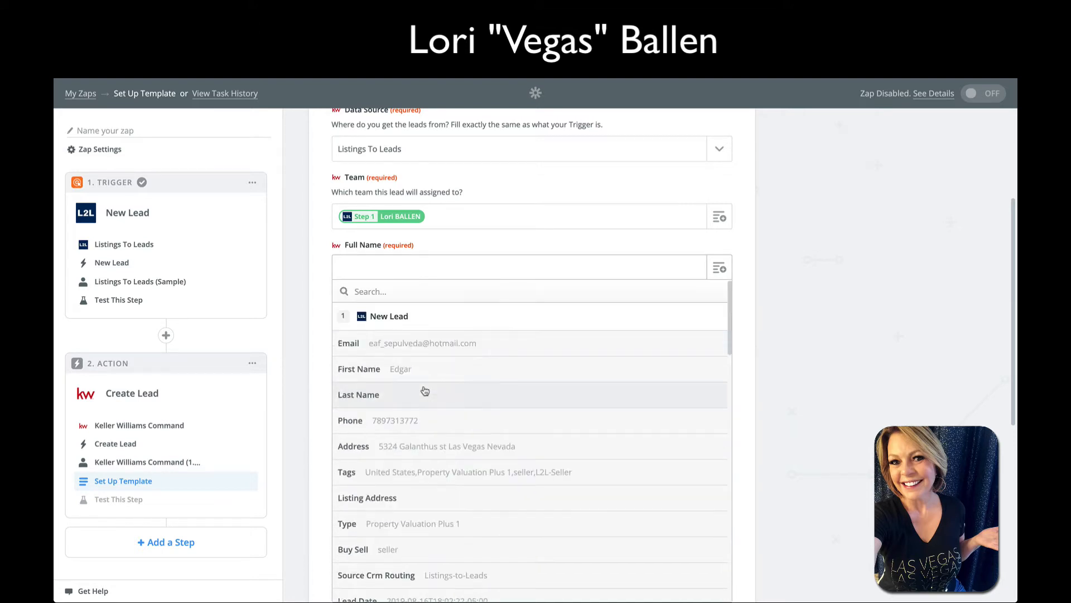
click(406, 374)
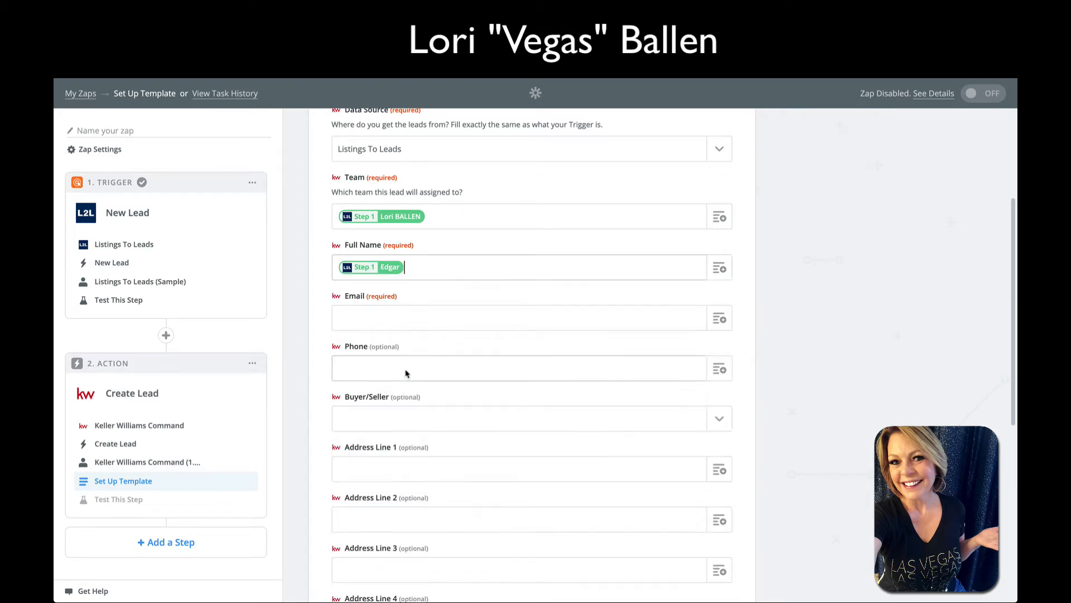
Fill Email with the New Lead step's Email value
click(371, 302)
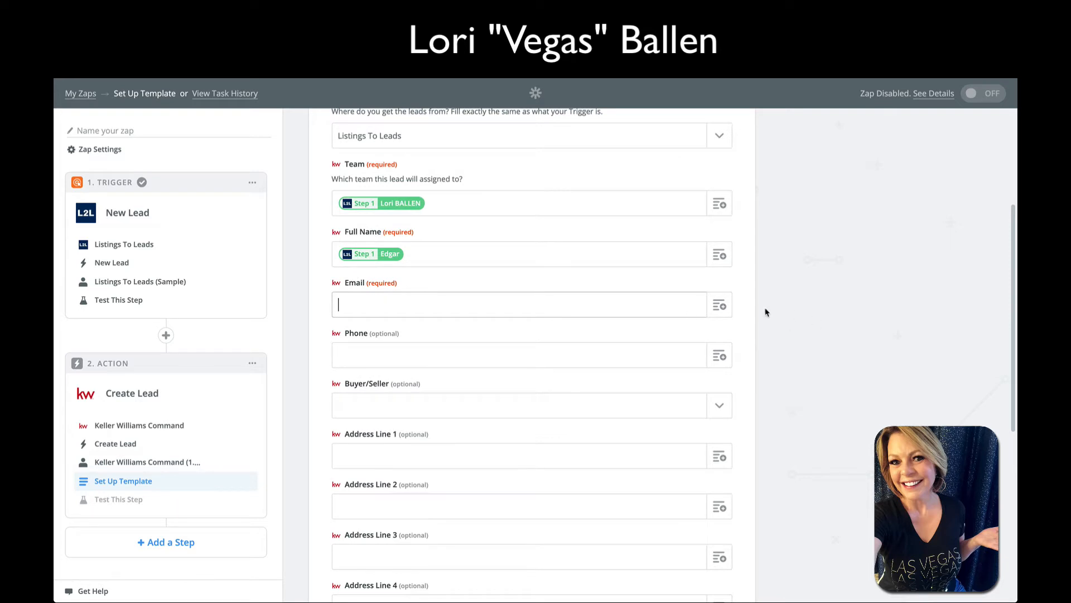
click(719, 305)
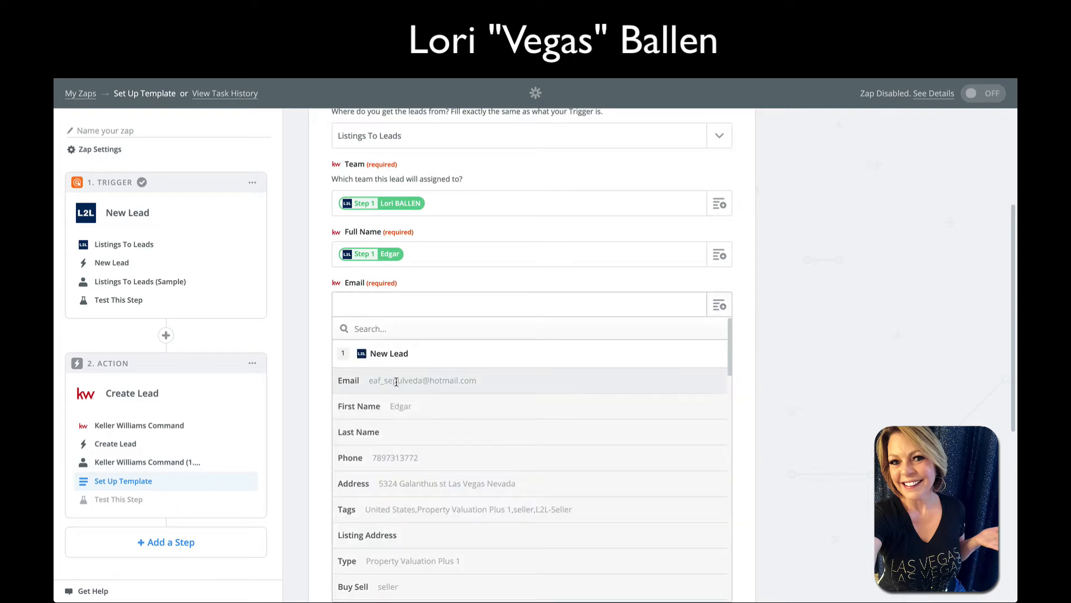
click(396, 382)
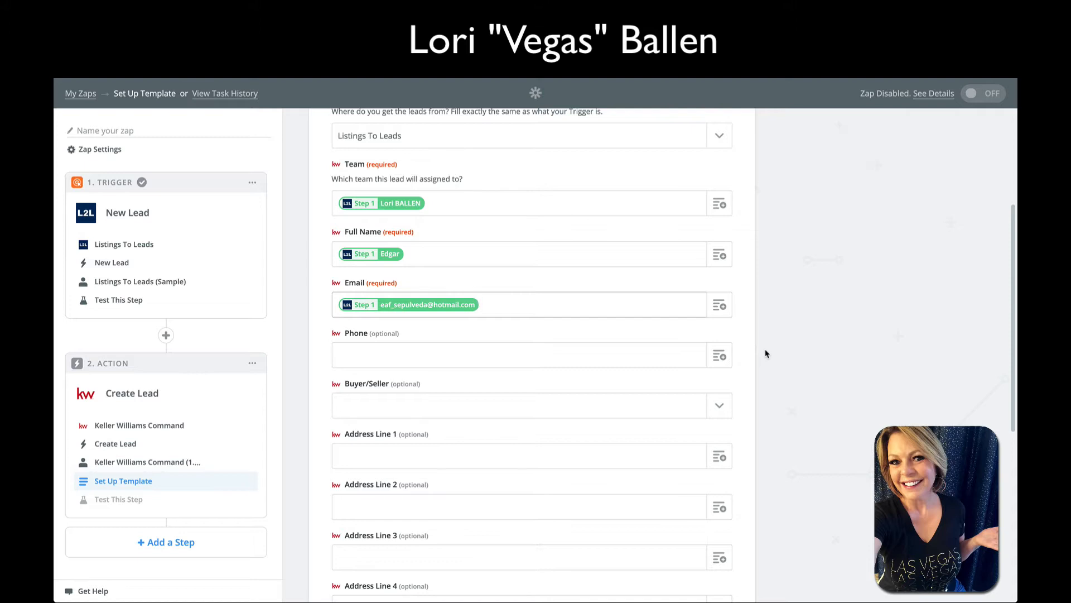
scroll(765, 353, down, 1)
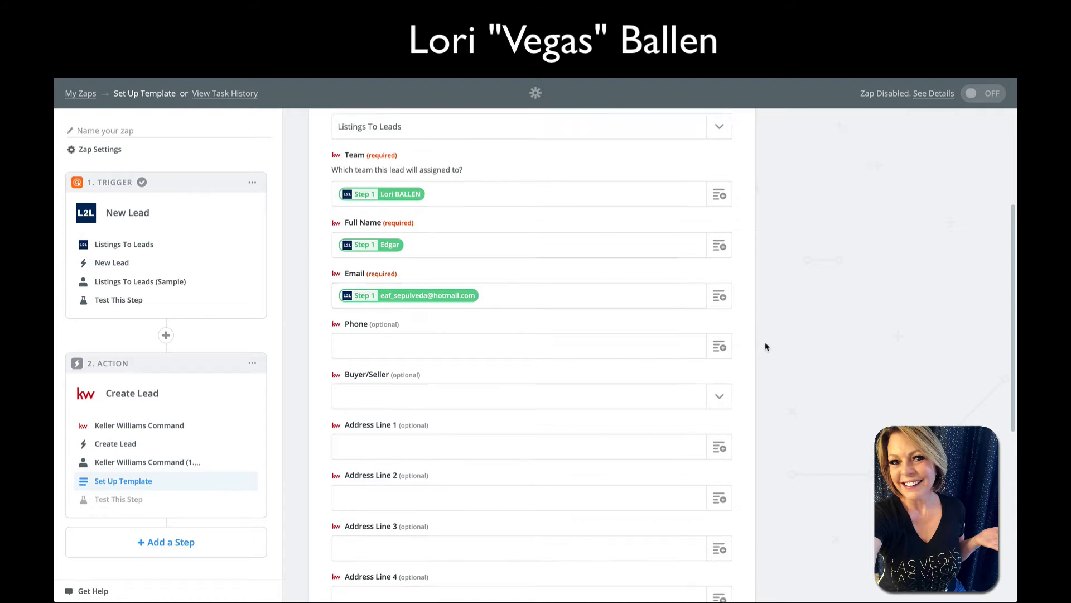
Map Phone to the lead's Phone value and set Buyer/Seller to Seller
click(719, 324)
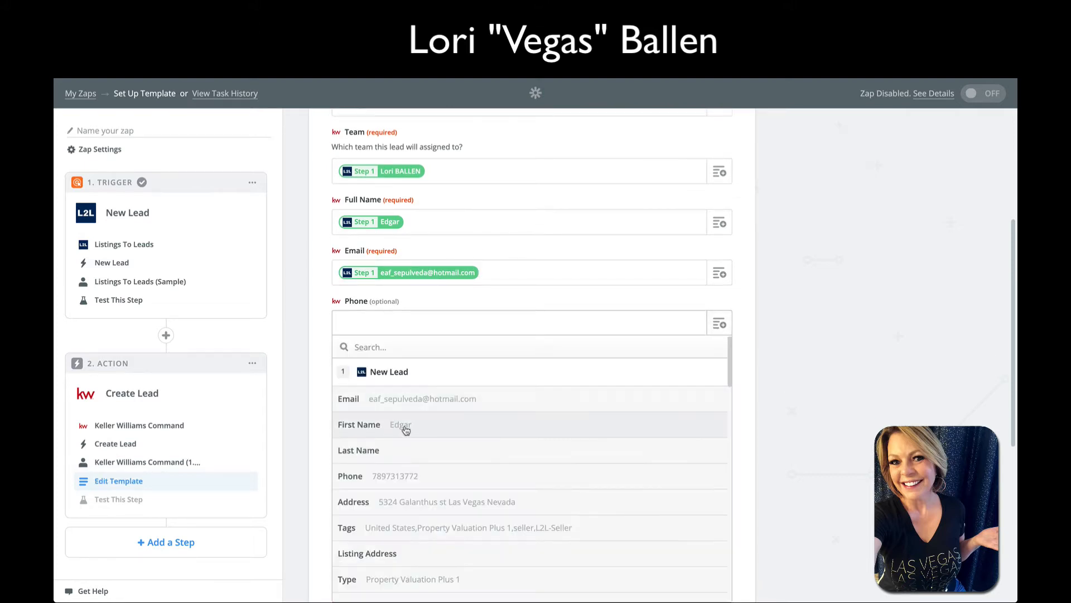
scroll(401, 427, down, 1)
click(399, 431)
scroll(424, 405, down, 2)
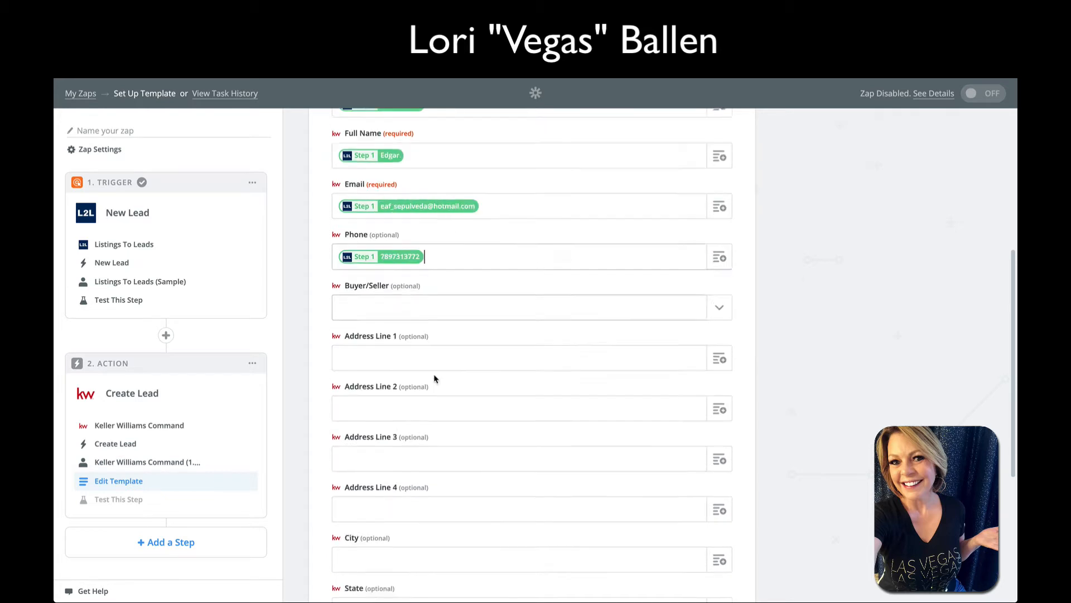
click(711, 269)
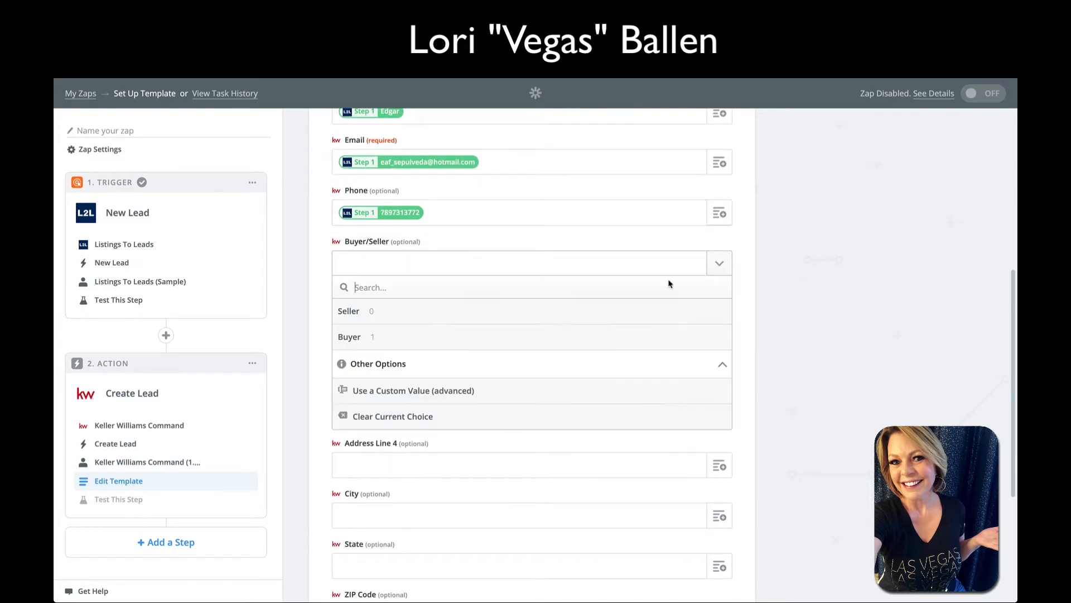
click(365, 316)
scroll(366, 317, down, 1)
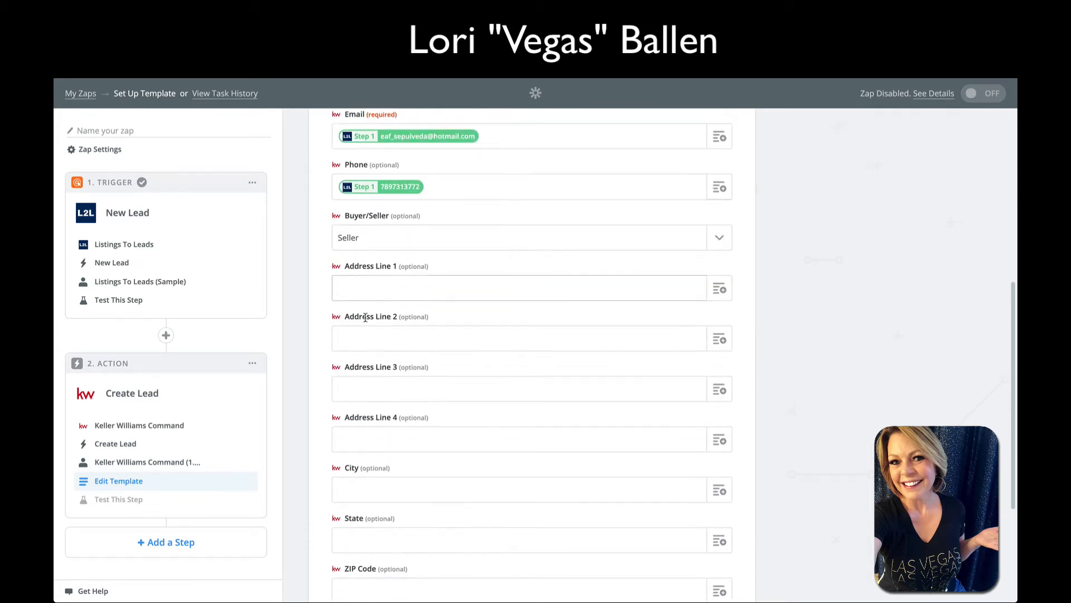
Map Address Line 1 to the lead's Address, then browse Step 1 fields for Address Line 2
click(720, 288)
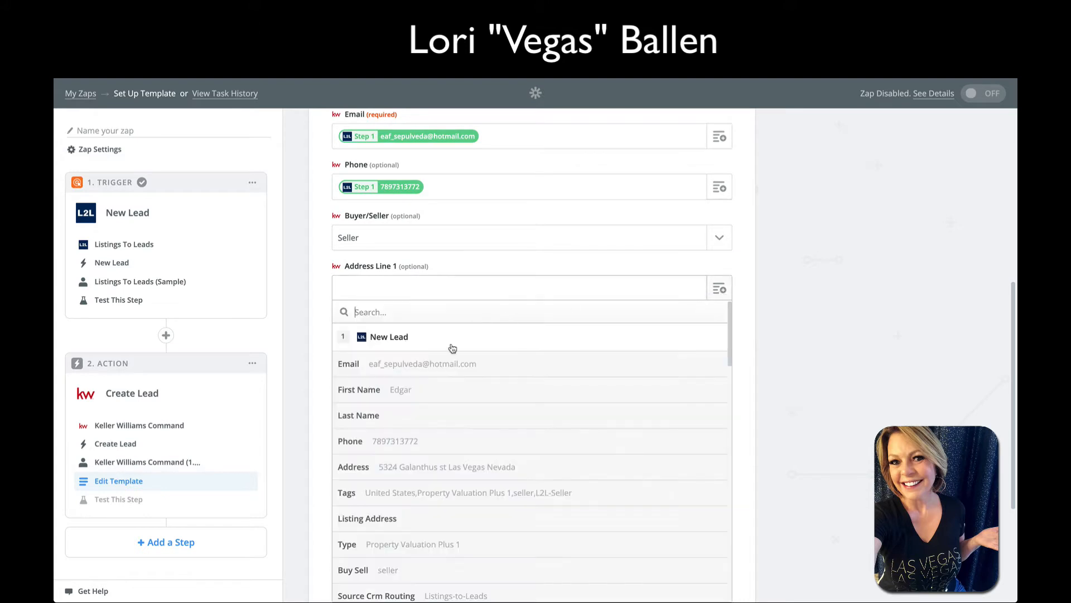
scroll(496, 458, down, 1)
click(481, 449)
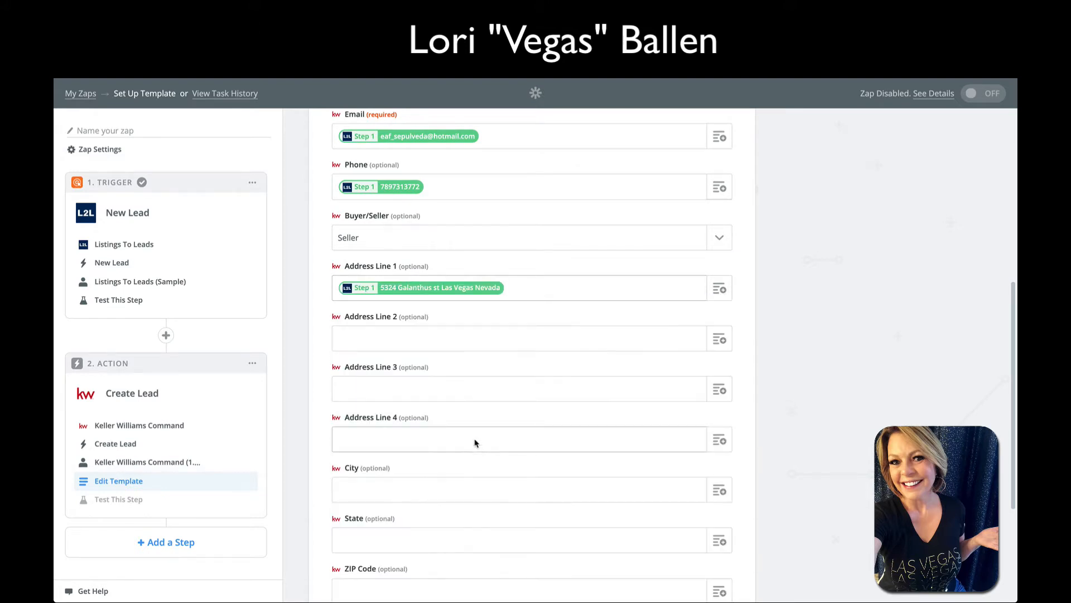
click(720, 339)
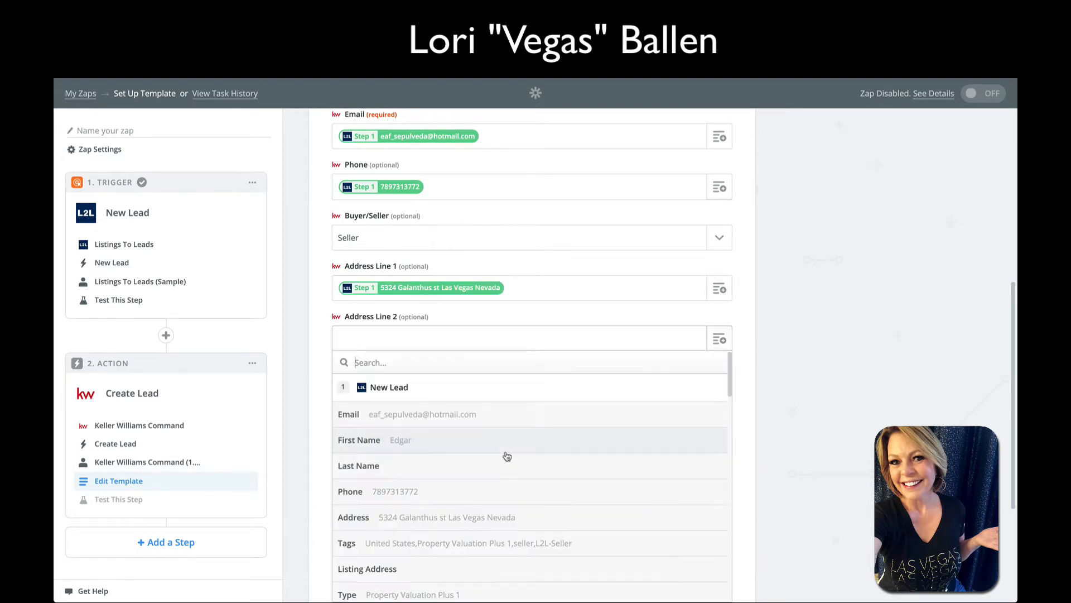
scroll(508, 455, down, 5)
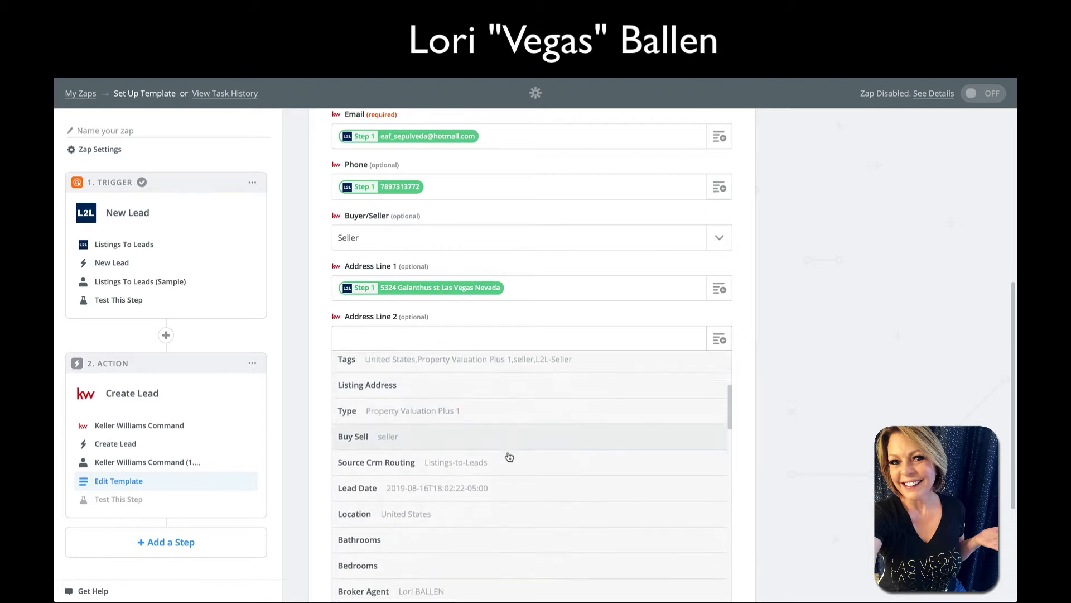
scroll(510, 457, down, 5)
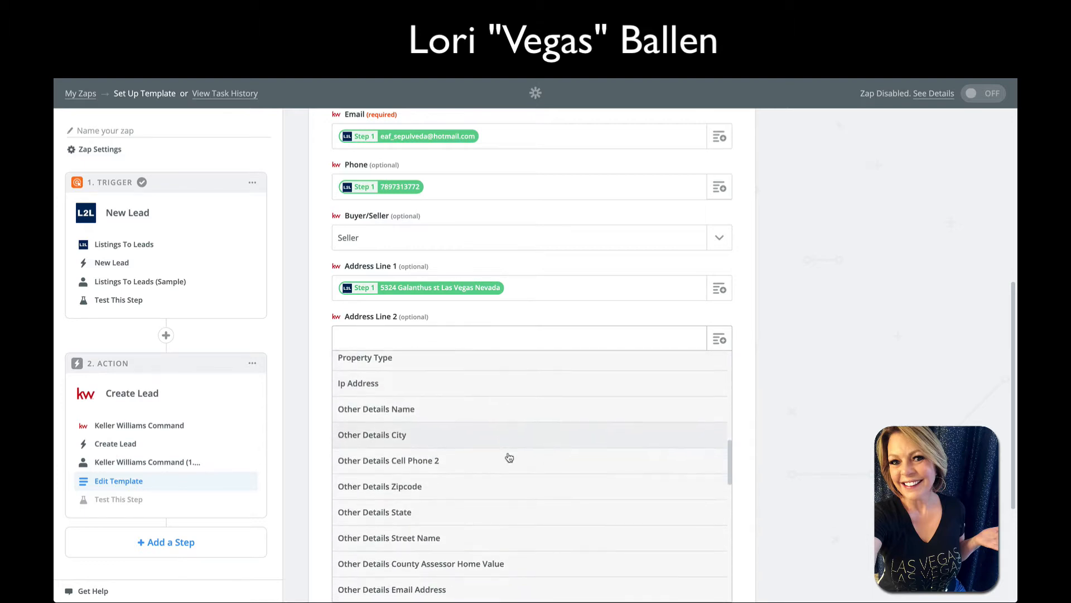
scroll(469, 421, down, 10)
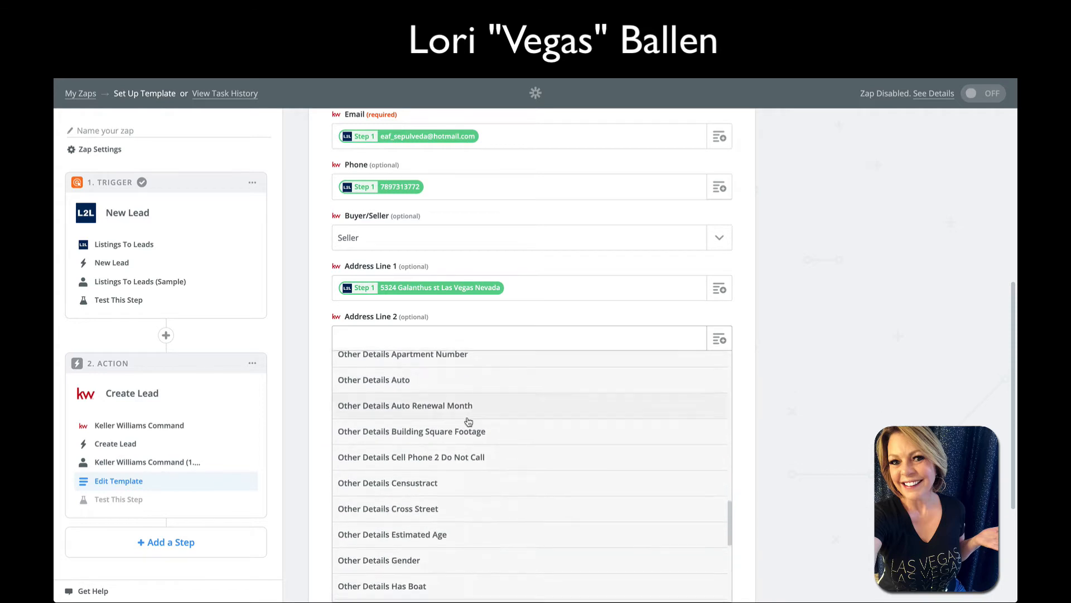
scroll(469, 421, up, 15)
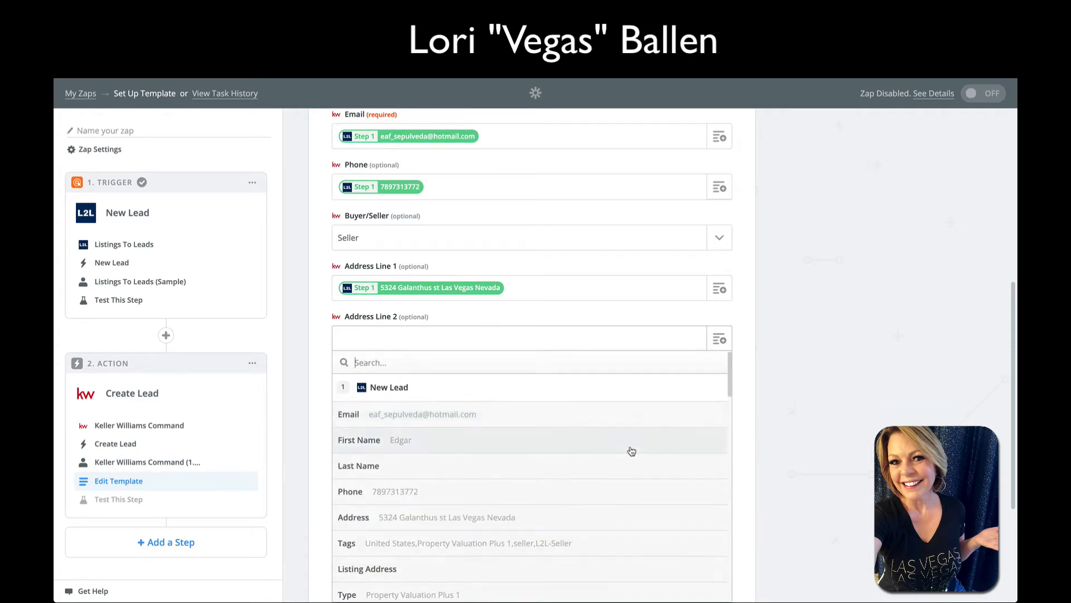
scroll(632, 451, down, 1)
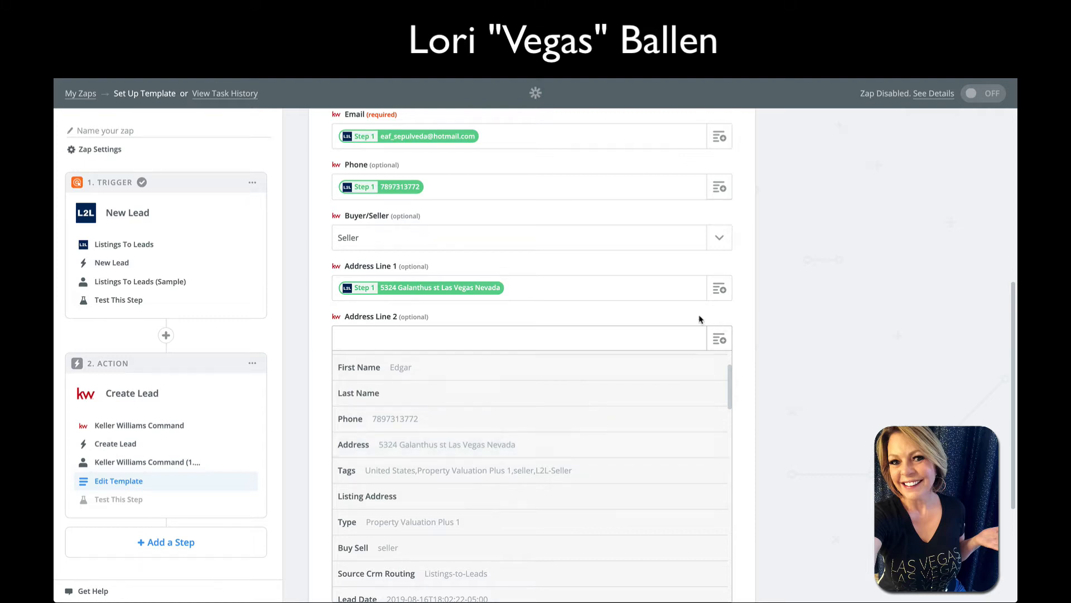
Close the Address Line 2 list and browse City's lead data without choosing any
click(588, 290)
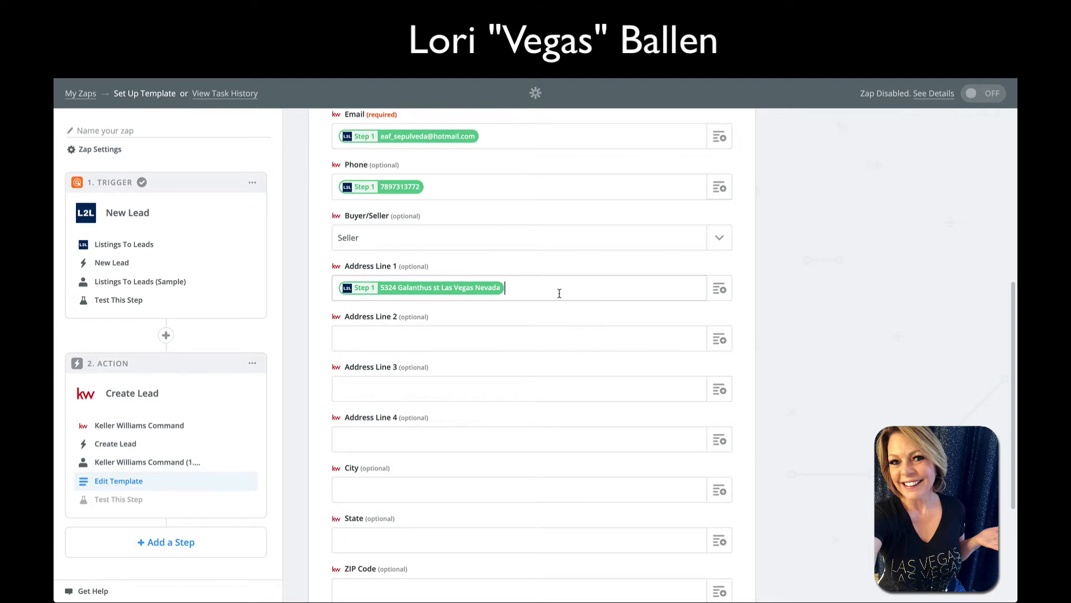
scroll(558, 291, down, 1)
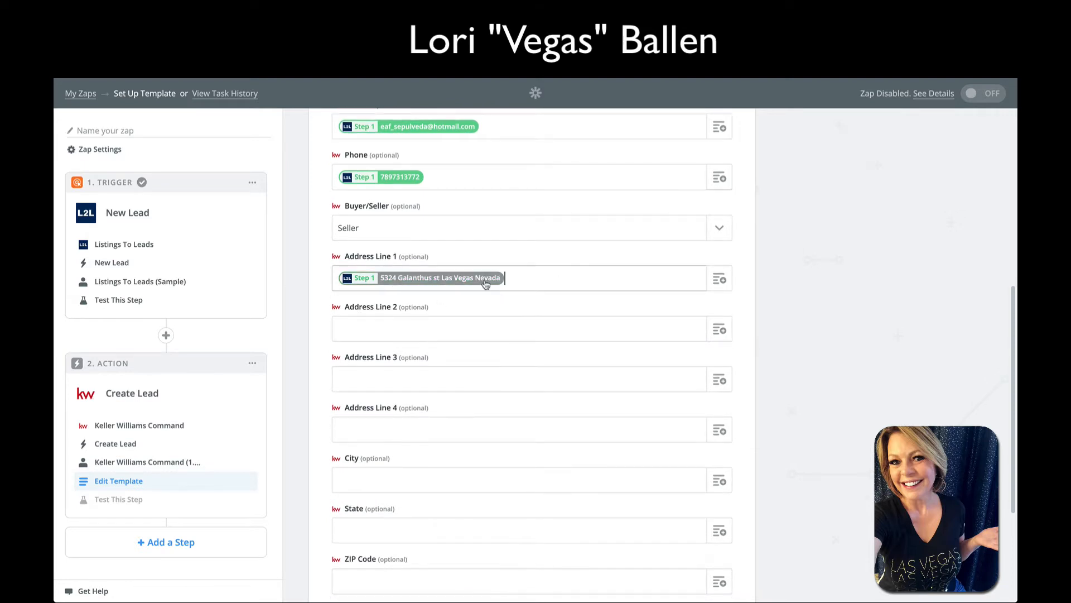
scroll(510, 295, down, 1)
scroll(509, 289, down, 5)
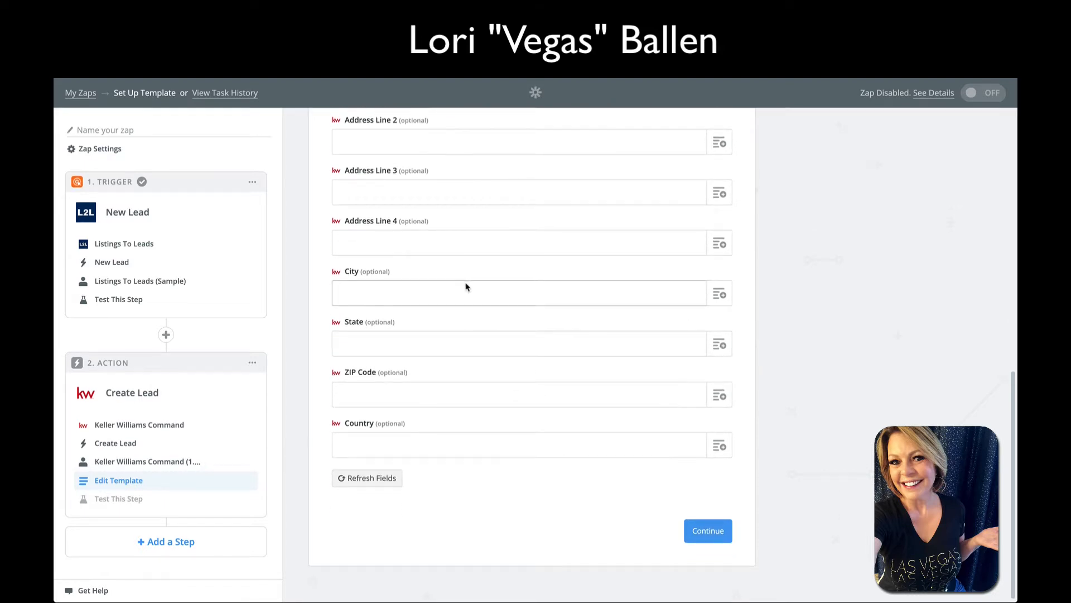
scroll(467, 287, up, 2)
scroll(446, 295, down, 1)
click(385, 336)
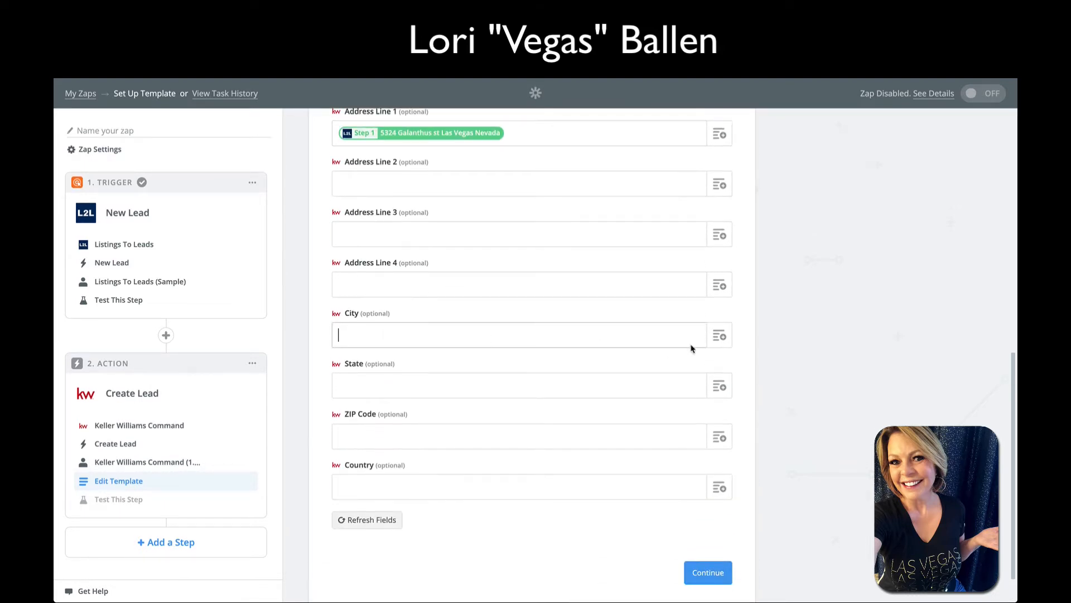
click(719, 335)
scroll(501, 405, down, 1)
scroll(500, 405, down, 5)
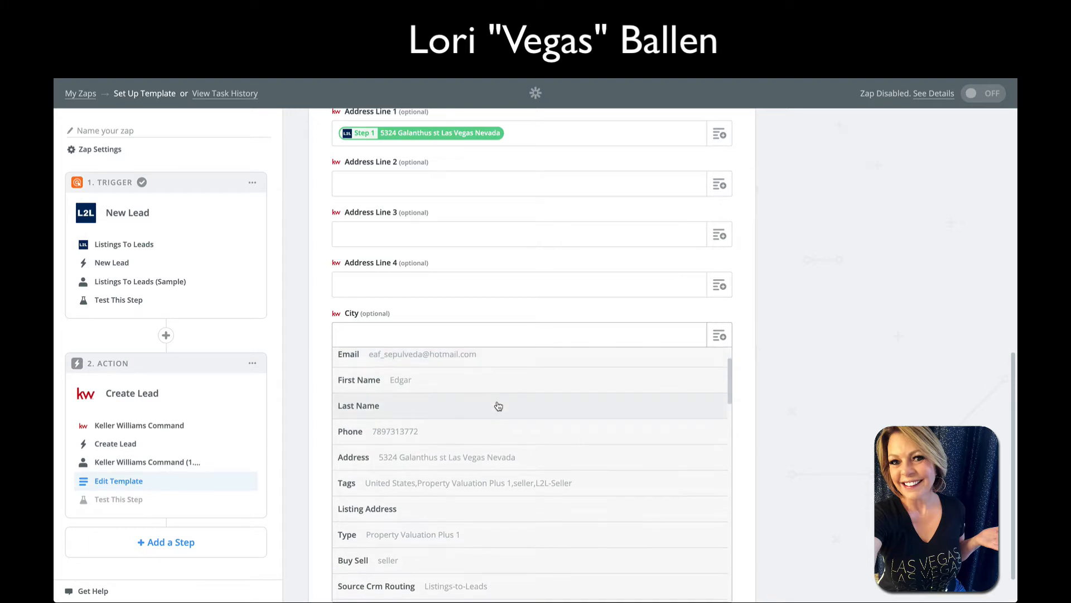
scroll(498, 416, down, 10)
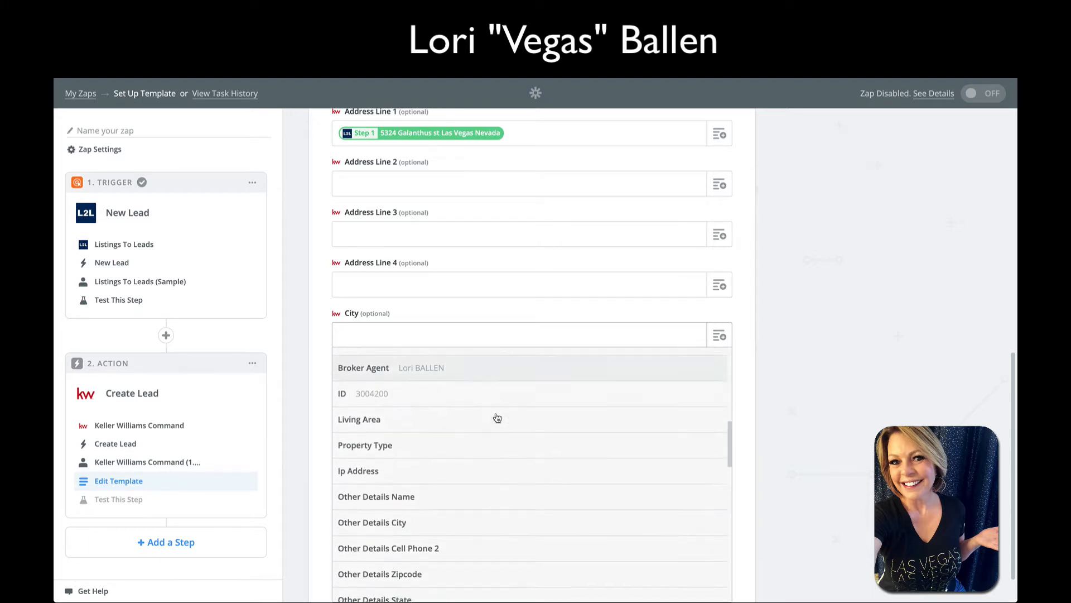
click(909, 372)
Continue to the test step with City, State, ZIP and Country left blank
scroll(544, 337, up, 1)
scroll(544, 337, down, 1)
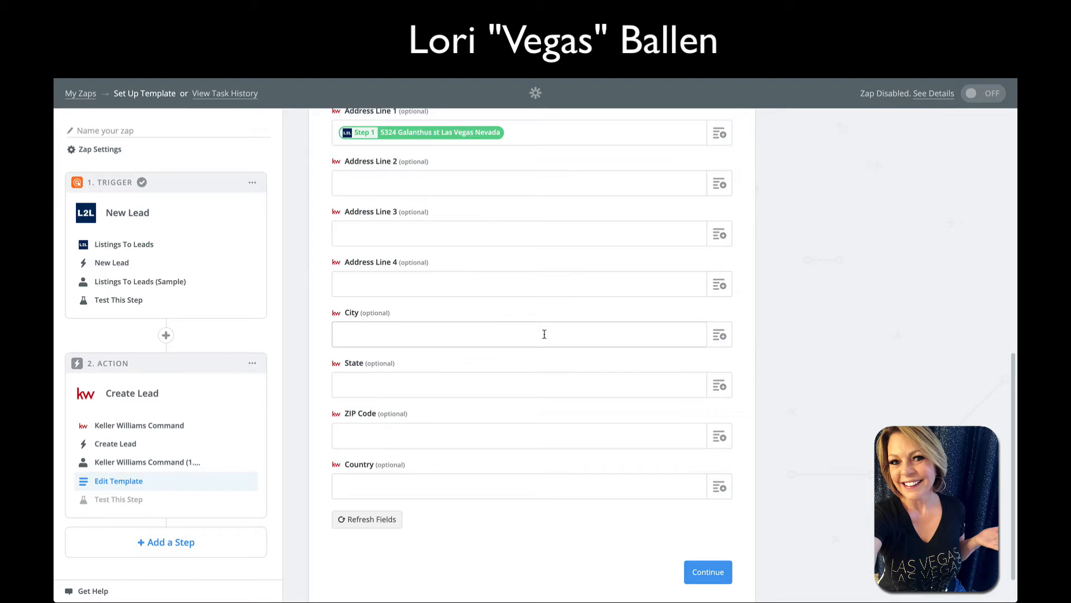
scroll(543, 335, down, 1)
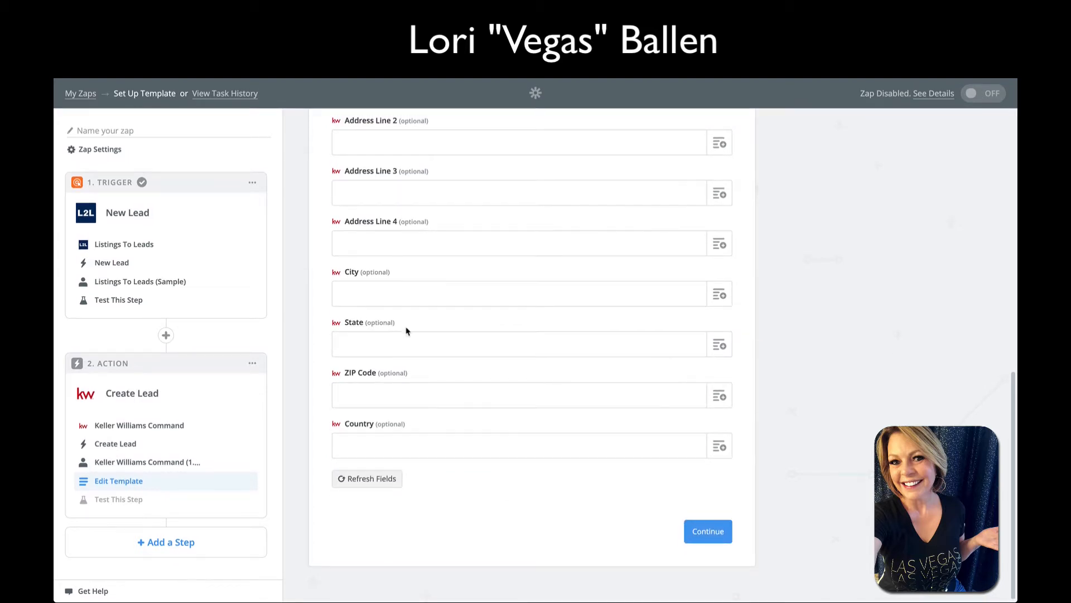
click(708, 533)
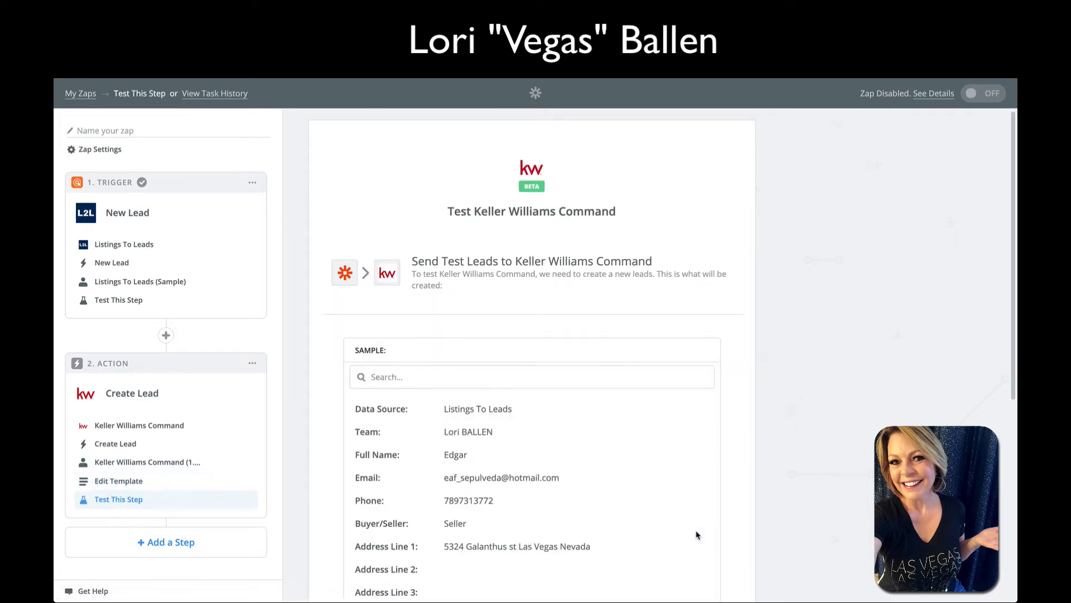
Scroll through the sample lead and Empty Fields list on the test page
scroll(506, 381, down, 3)
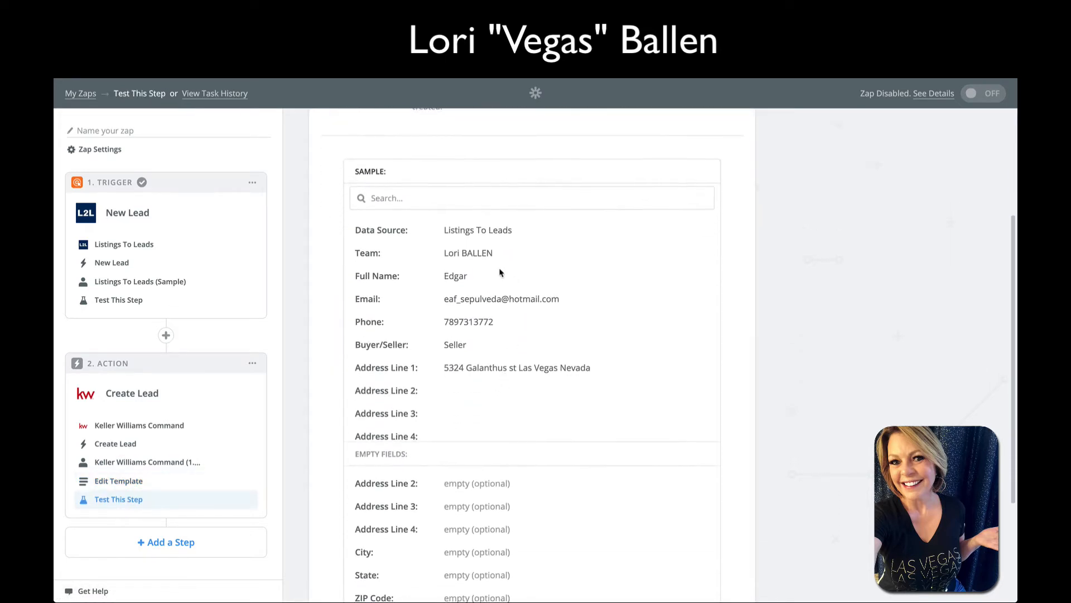
scroll(500, 269, down, 4)
scroll(500, 268, down, 3)
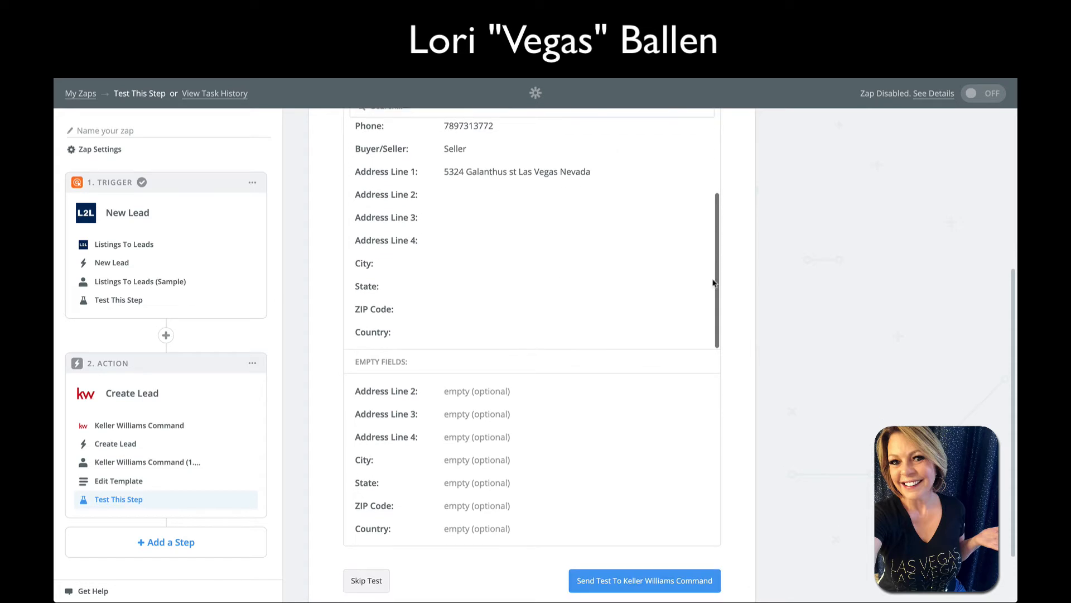
scroll(802, 362, down, 1)
scroll(650, 316, up, 4)
scroll(655, 321, up, 2)
scroll(655, 320, up, 3)
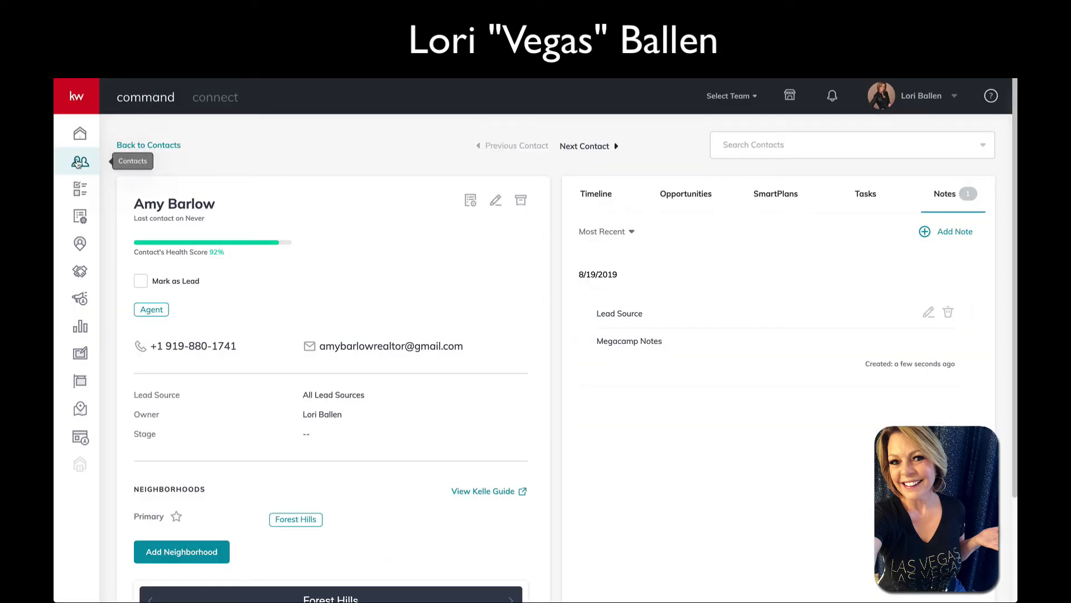
Search Command contacts for the test lead's first name, restricted to the First Name field
click(79, 162)
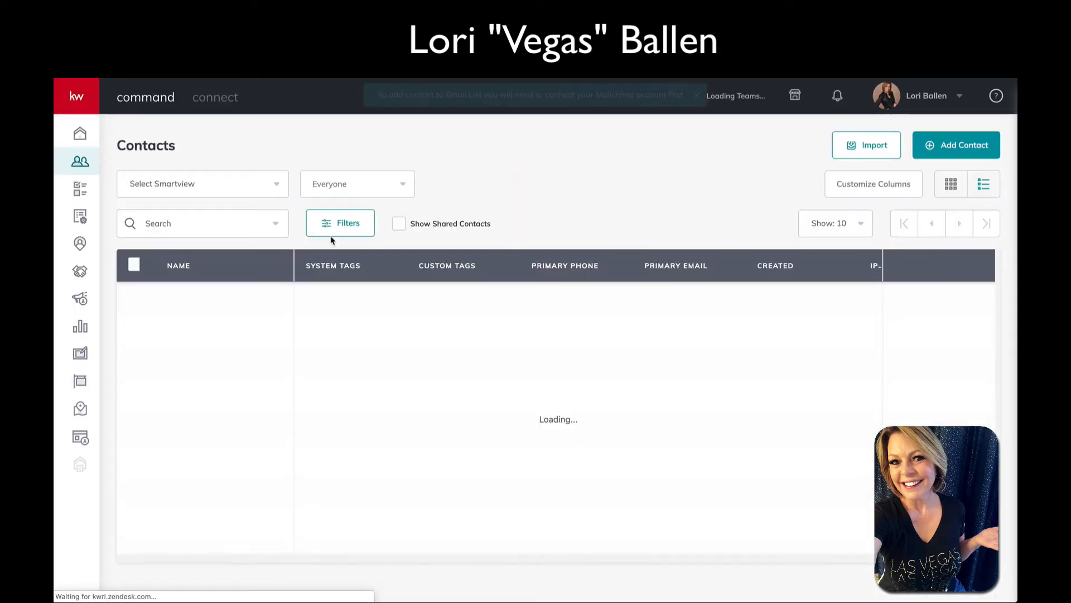
click(198, 222)
text(edg)
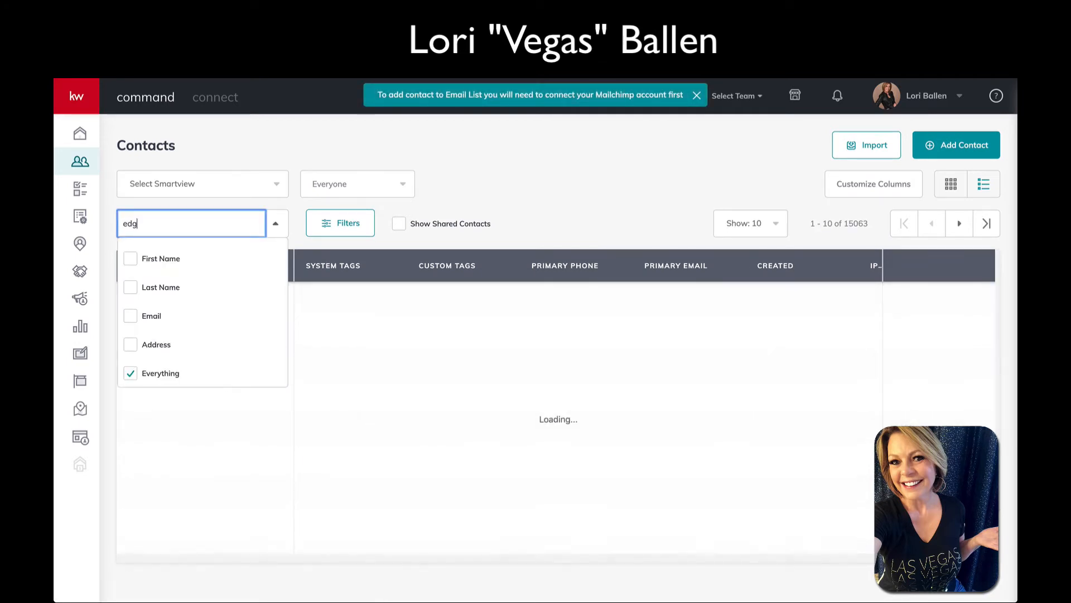
text(ar)
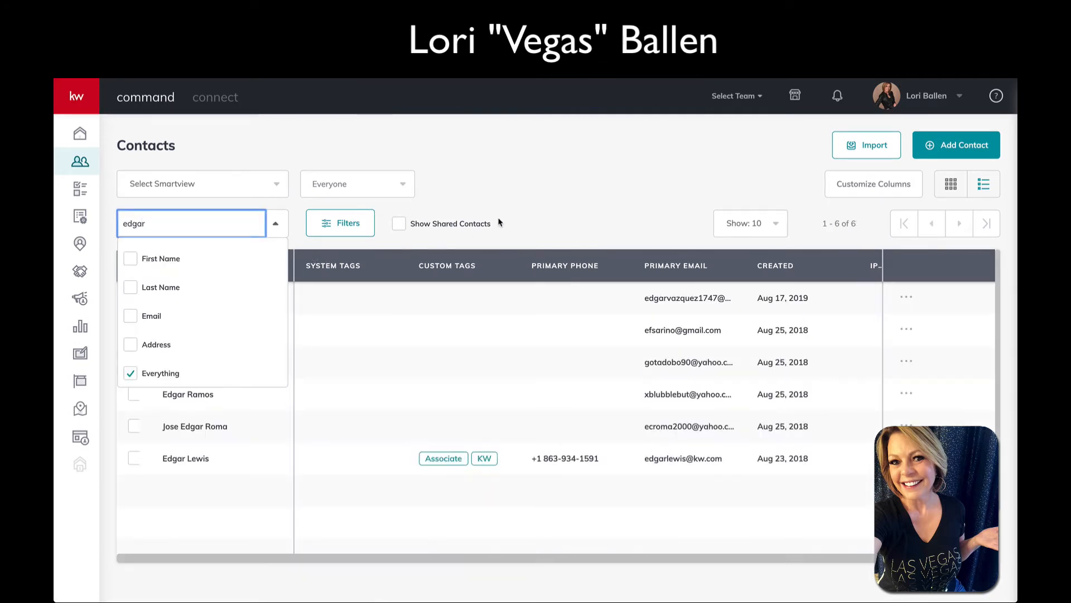
click(566, 210)
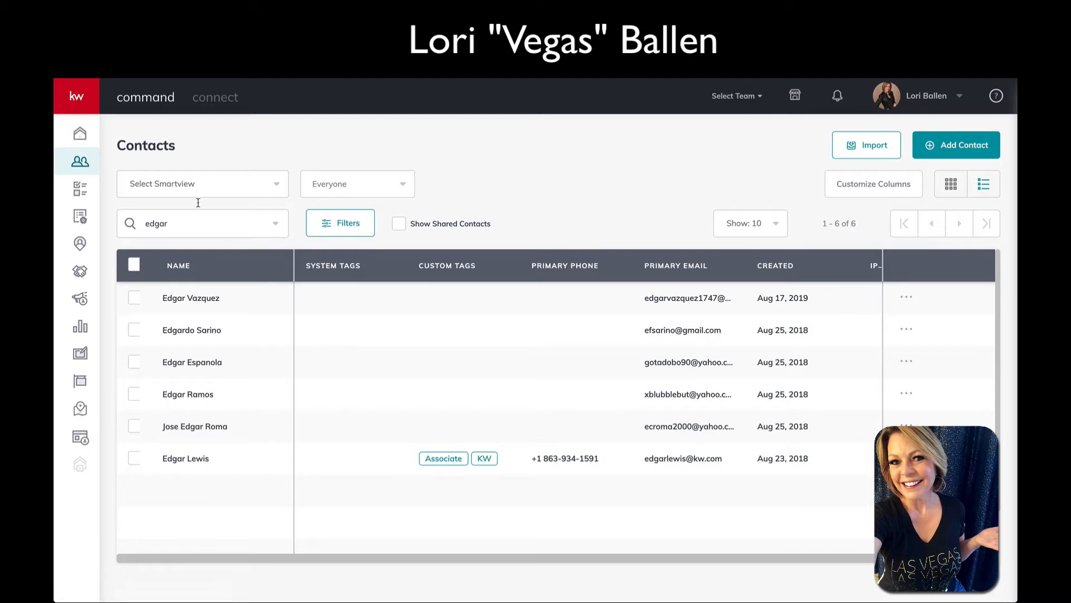
click(174, 219)
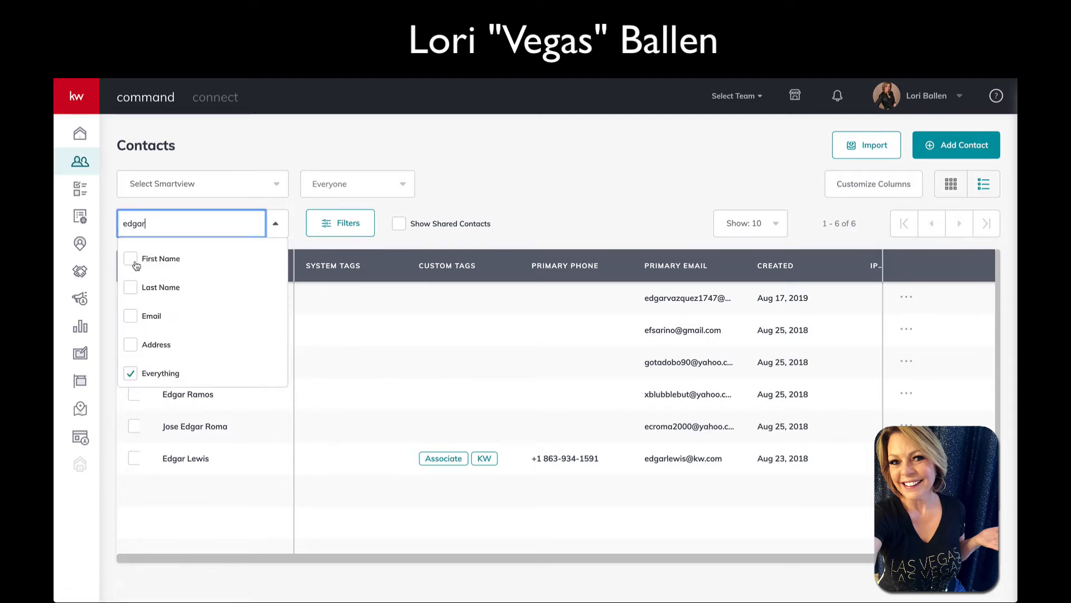
click(134, 262)
click(506, 206)
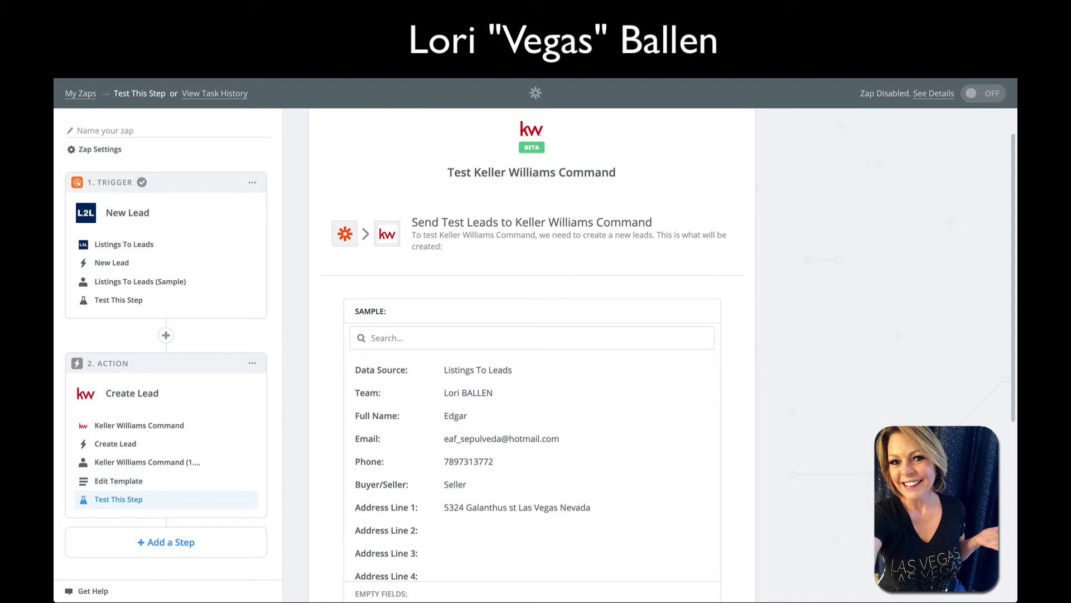
Send the test lead to Keller Williams Command and review the returned sample
scroll(681, 318, down, 3)
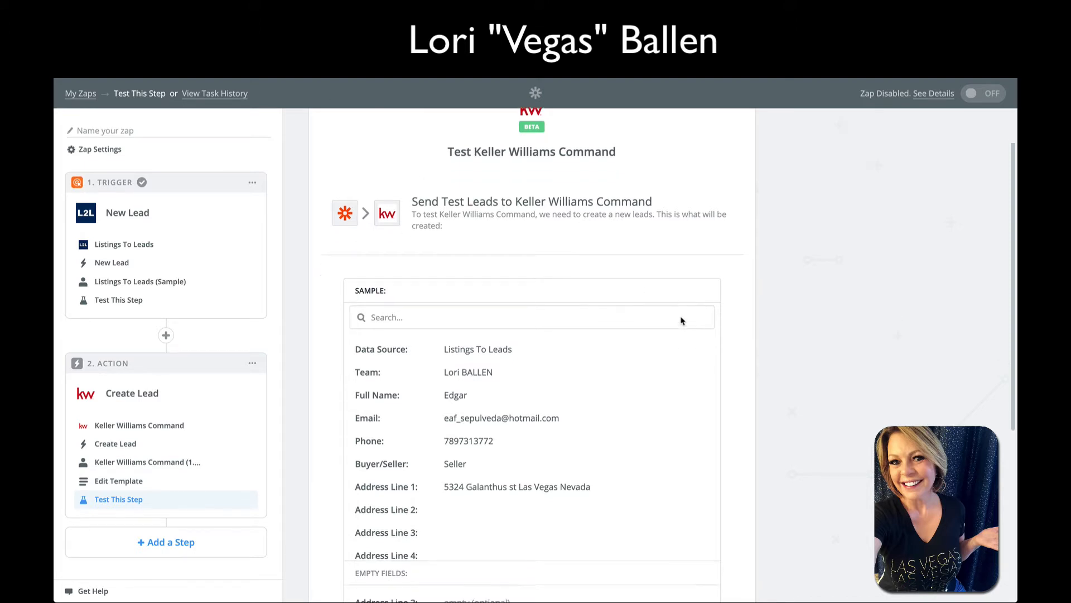
scroll(682, 320, down, 6)
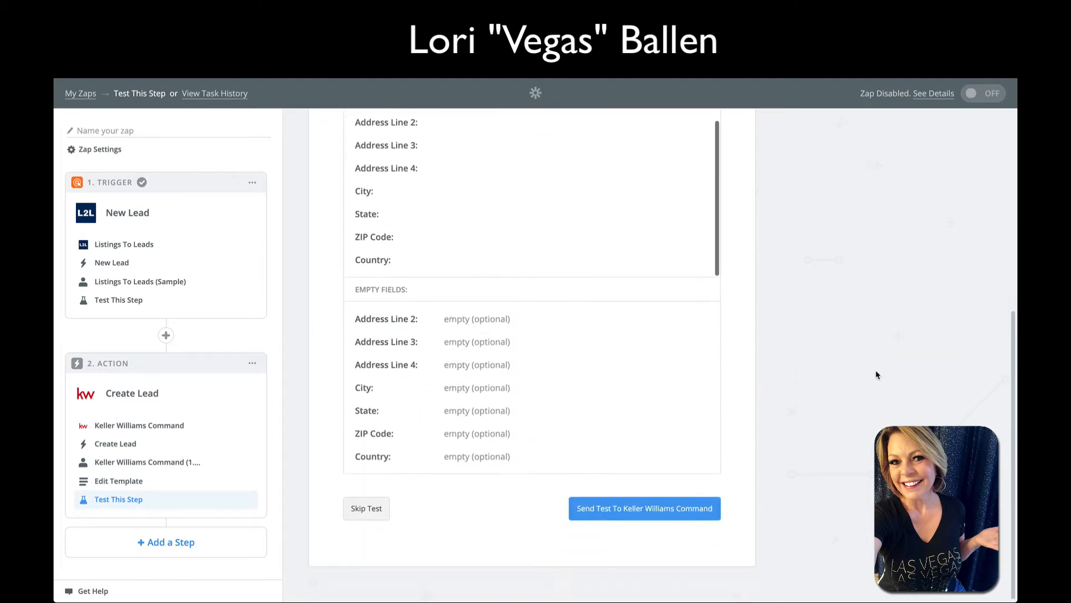
click(667, 509)
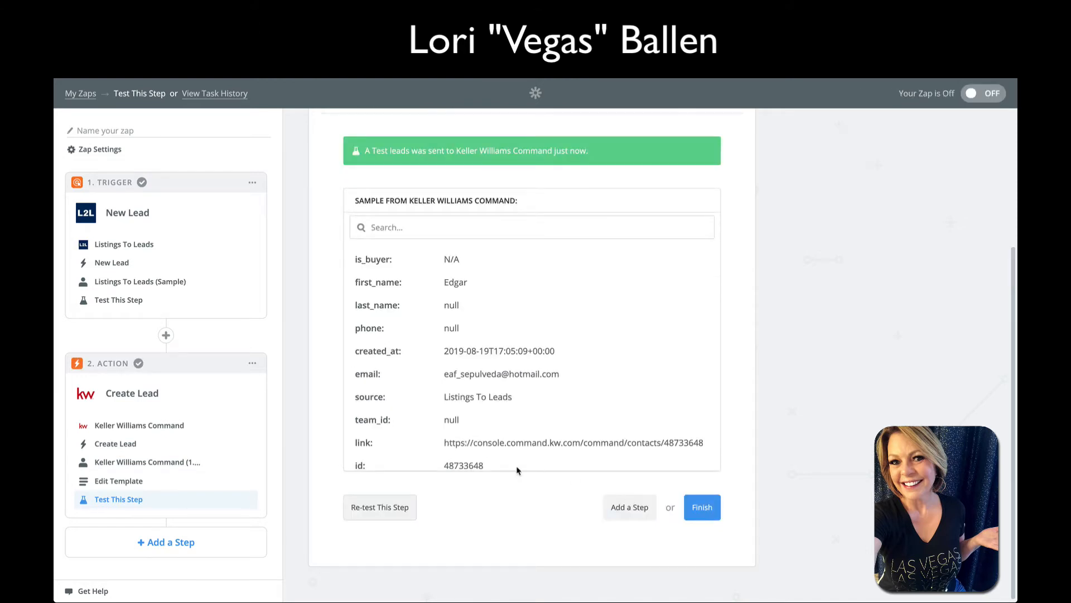
scroll(533, 469, down, 1)
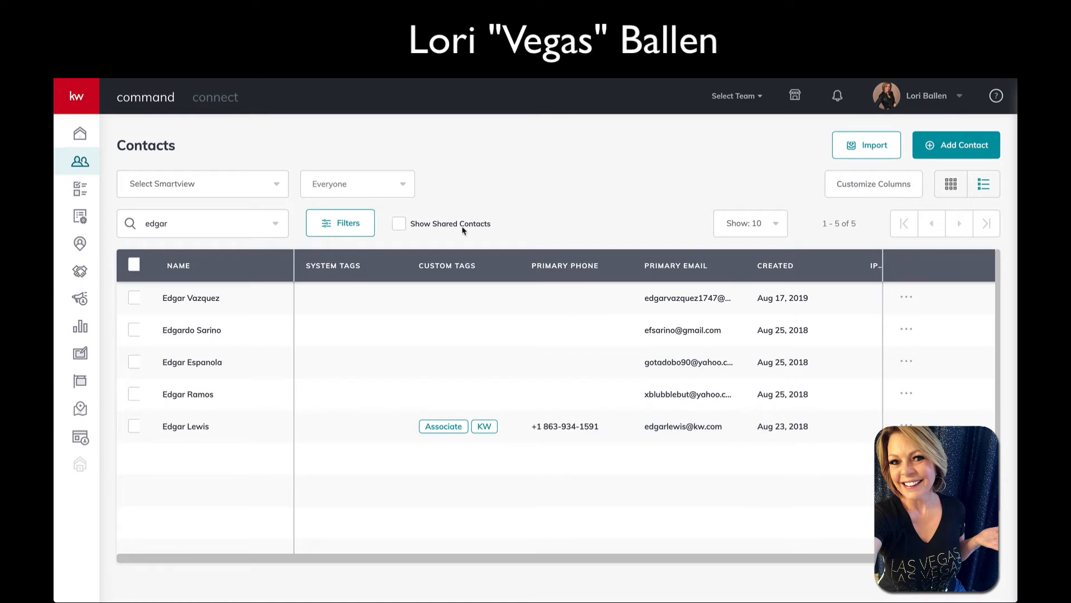
Reload the Command Contacts page and sort contacts by the CREATED column
right_click(585, 178)
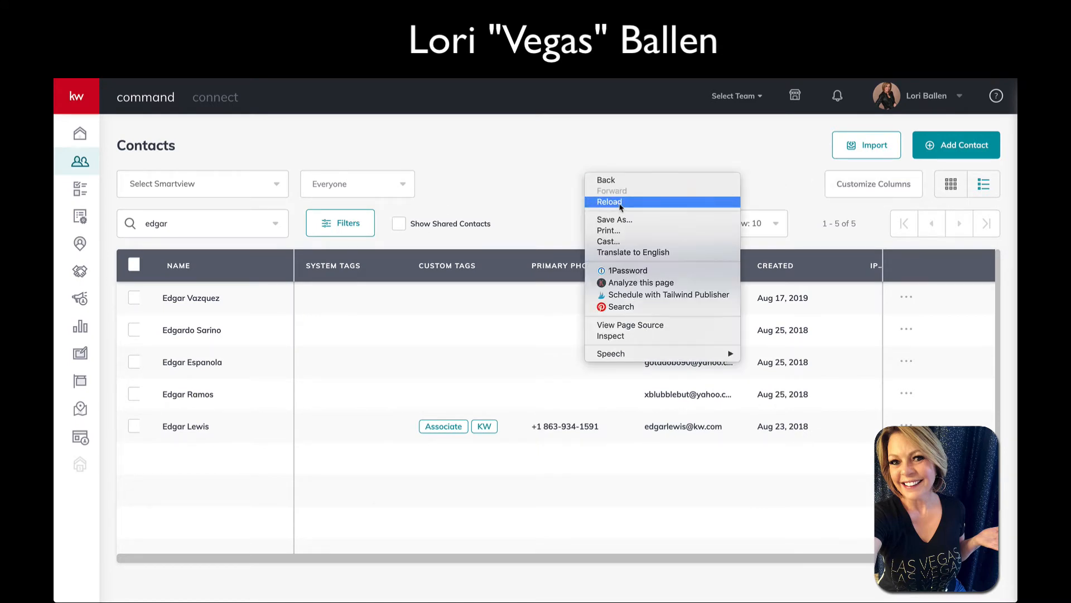
click(609, 202)
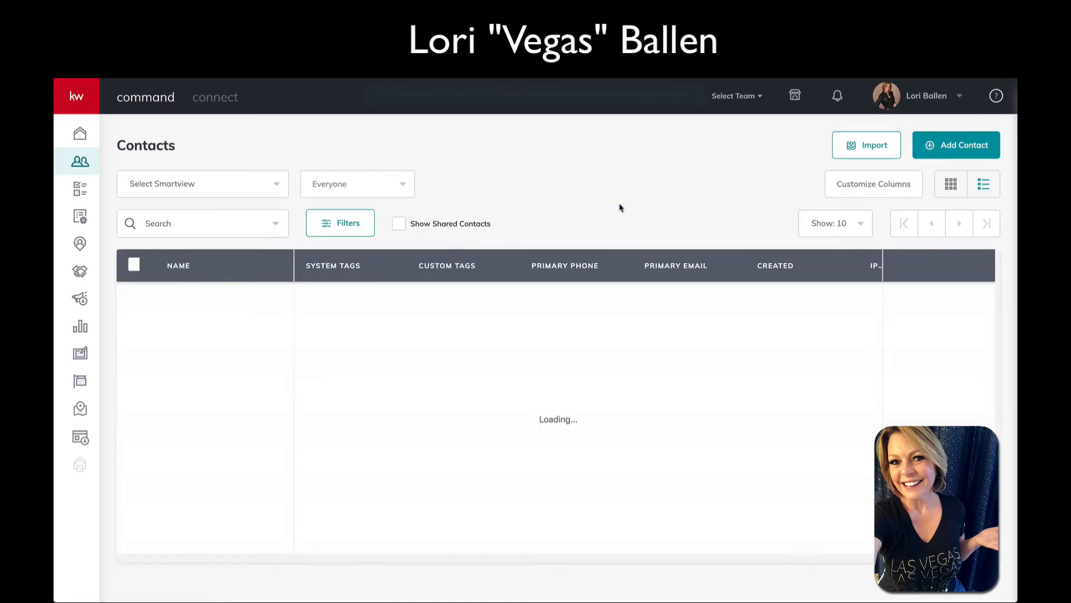
click(784, 274)
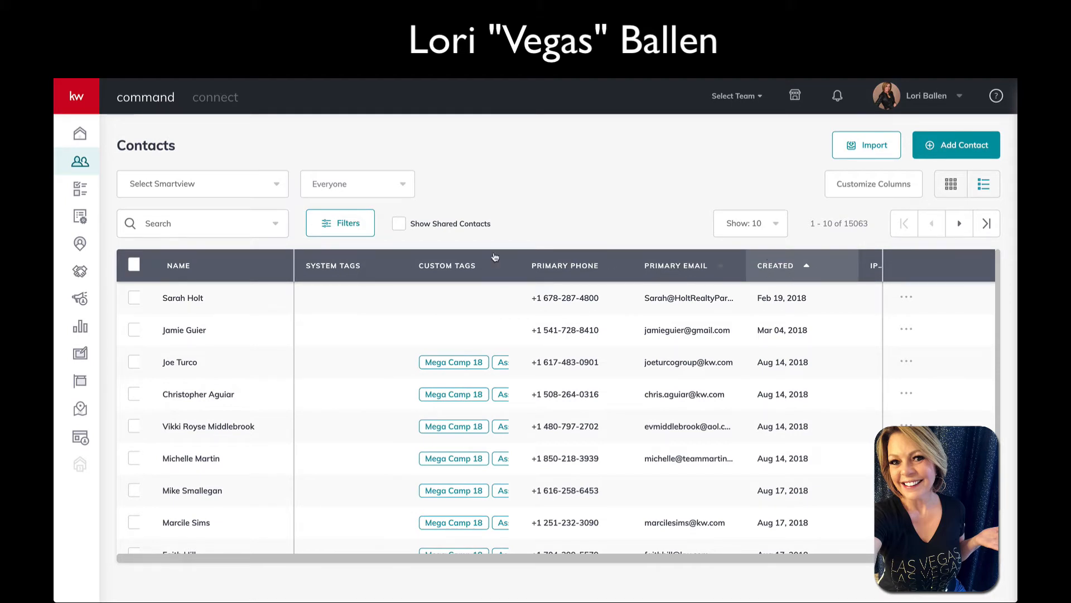
Search Command contacts for 'ed', limited to first names
click(78, 135)
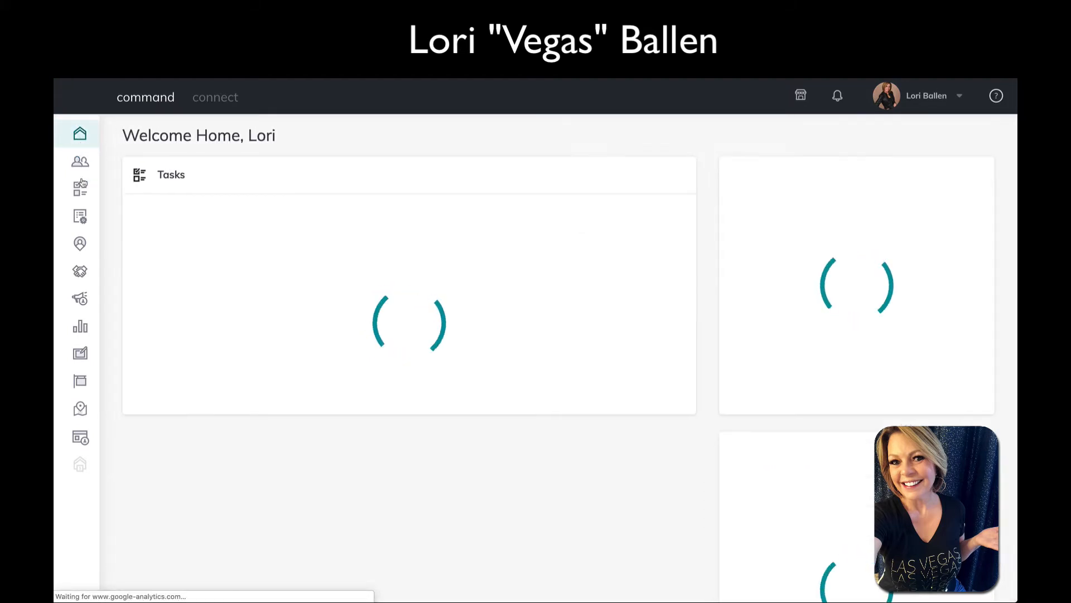
click(80, 163)
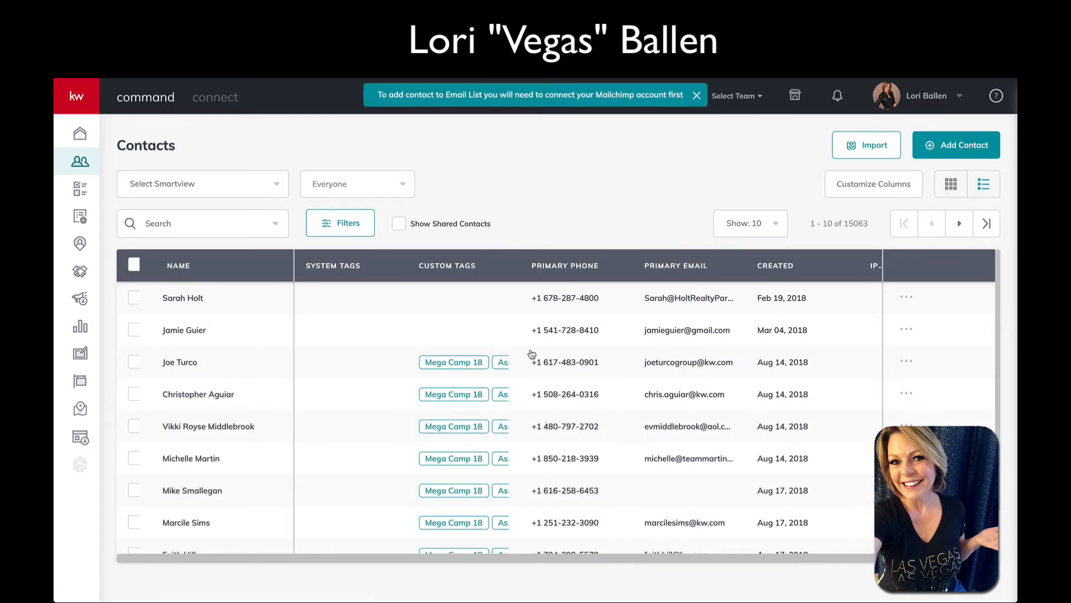
click(175, 224)
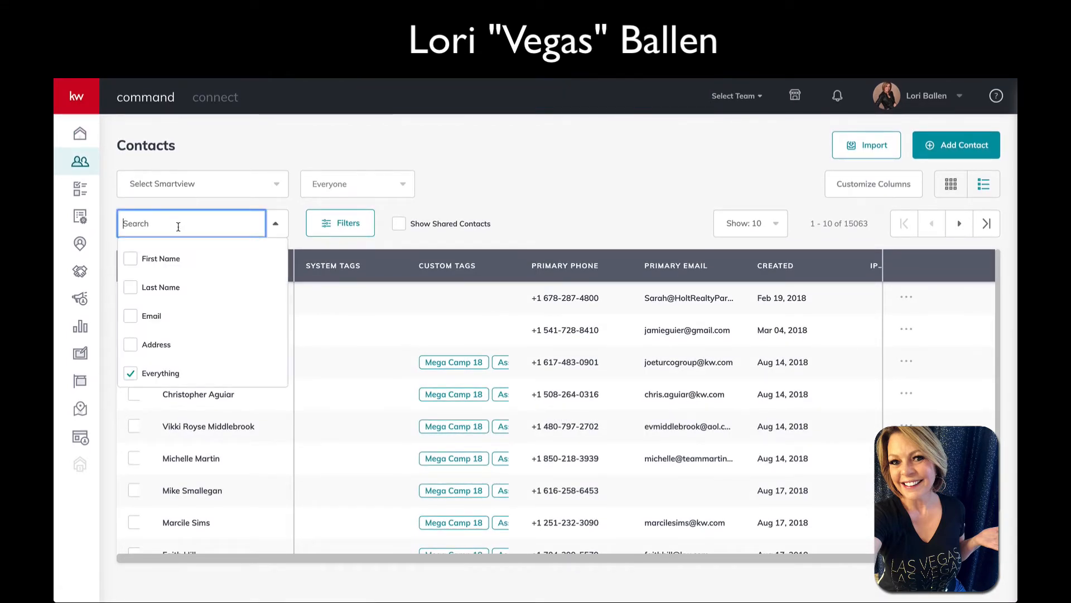
text(ed)
click(130, 258)
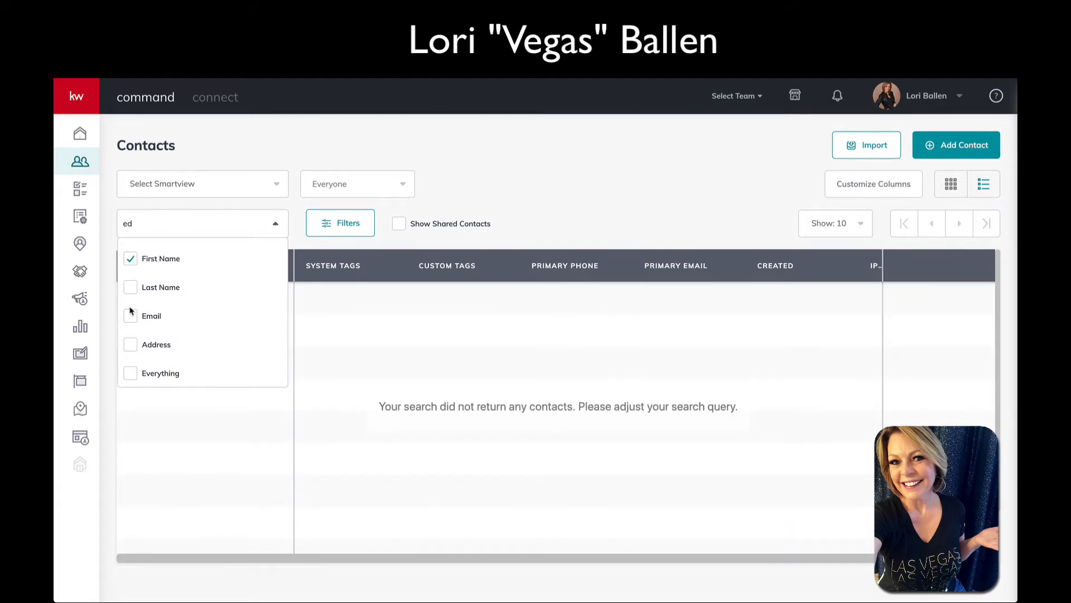
click(569, 201)
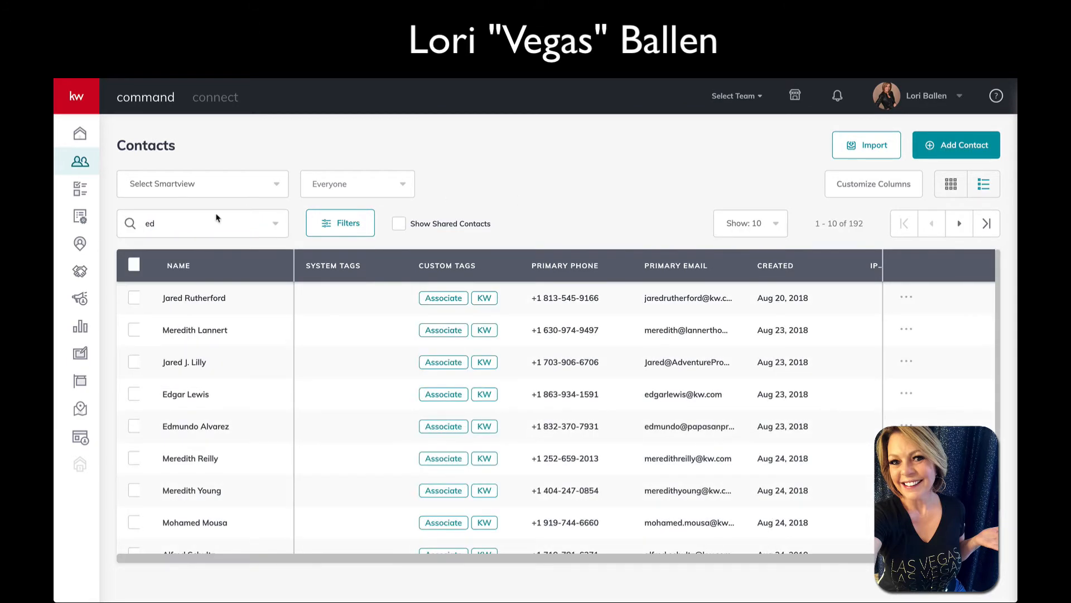
Reopen and close the search field options, then open and close the filter panel
click(165, 224)
click(356, 161)
click(343, 222)
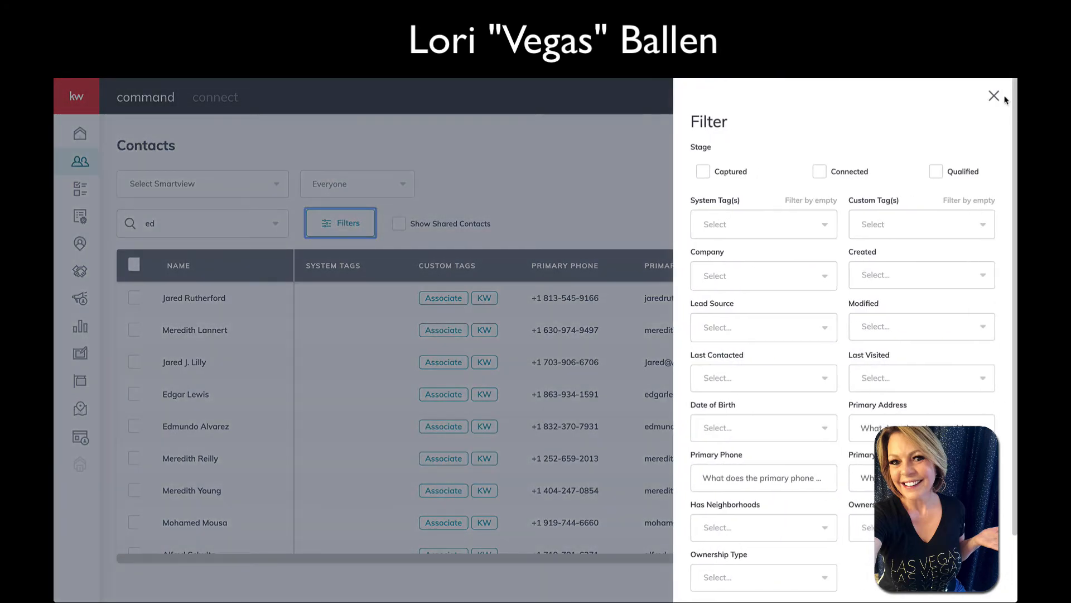
click(994, 95)
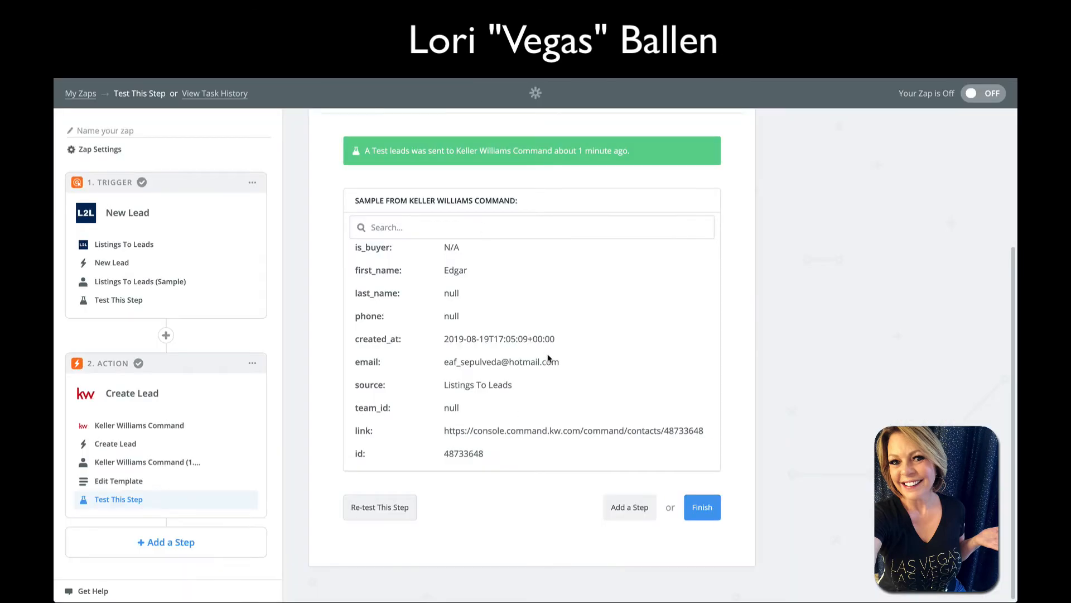
Copy the test lead's email from the Zapier sample and paste it into the Command contacts search
drag(563, 363, 444, 362)
key(ctrl+c)
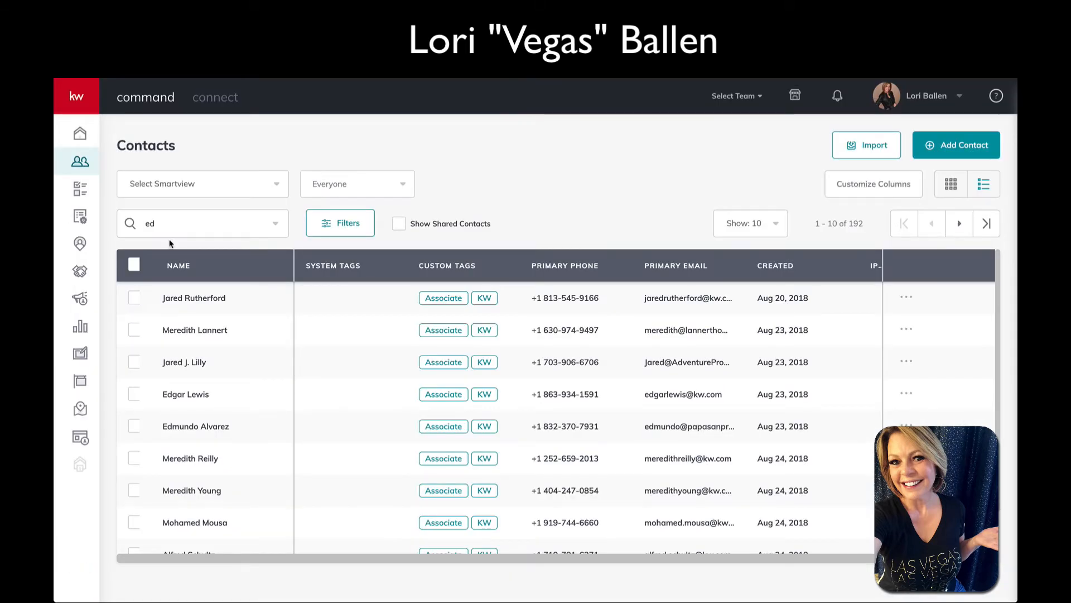
click(168, 223)
key(ctrl+v)
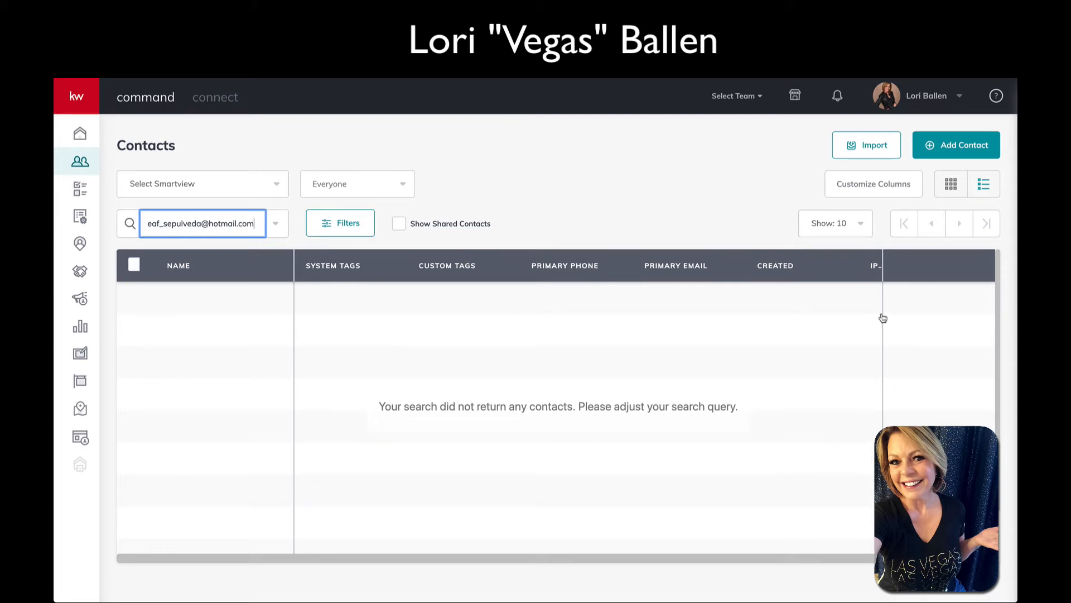
Toggle the filter panel, switch the contact type to Contacts then Leads, and reload the page
click(350, 223)
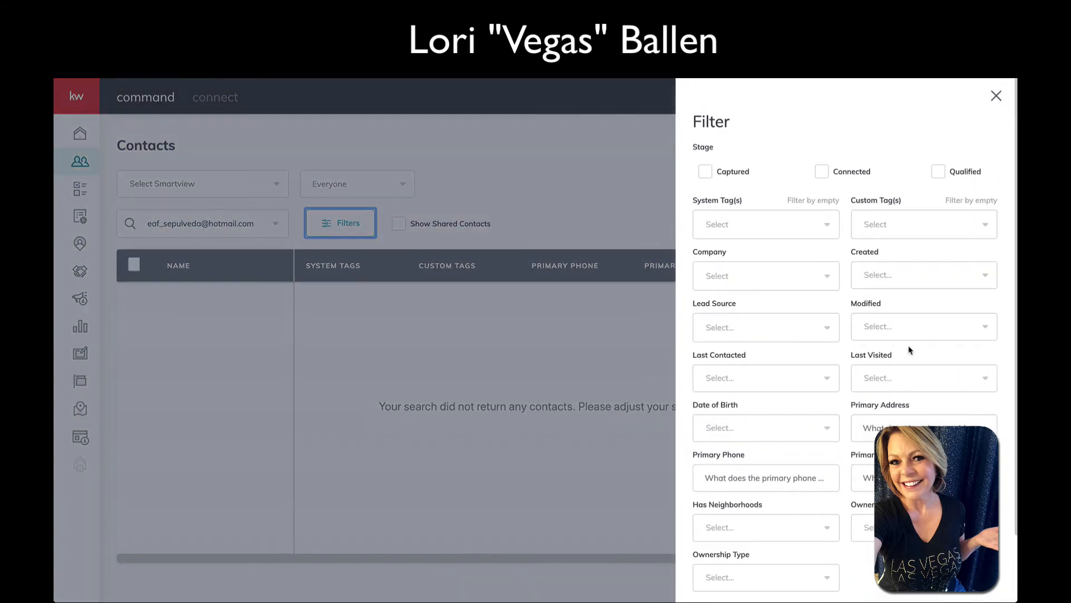
click(994, 95)
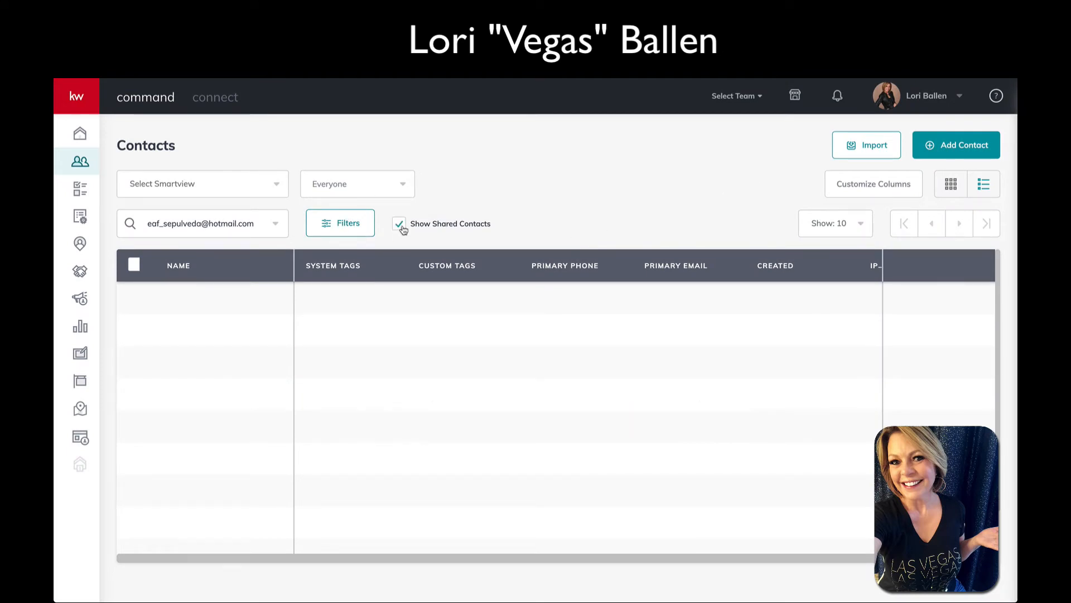
click(388, 188)
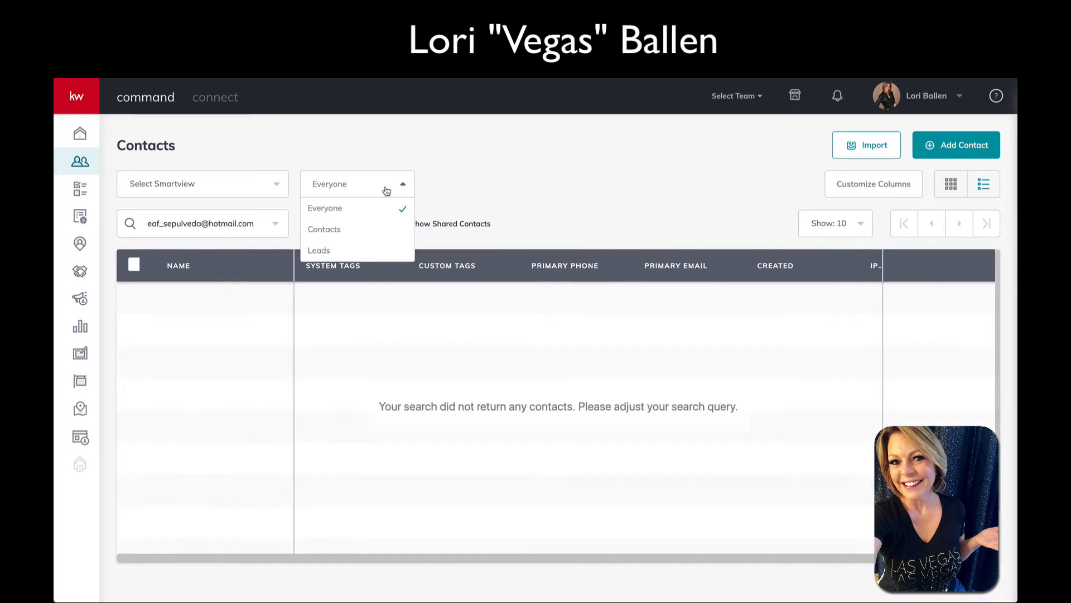
click(337, 229)
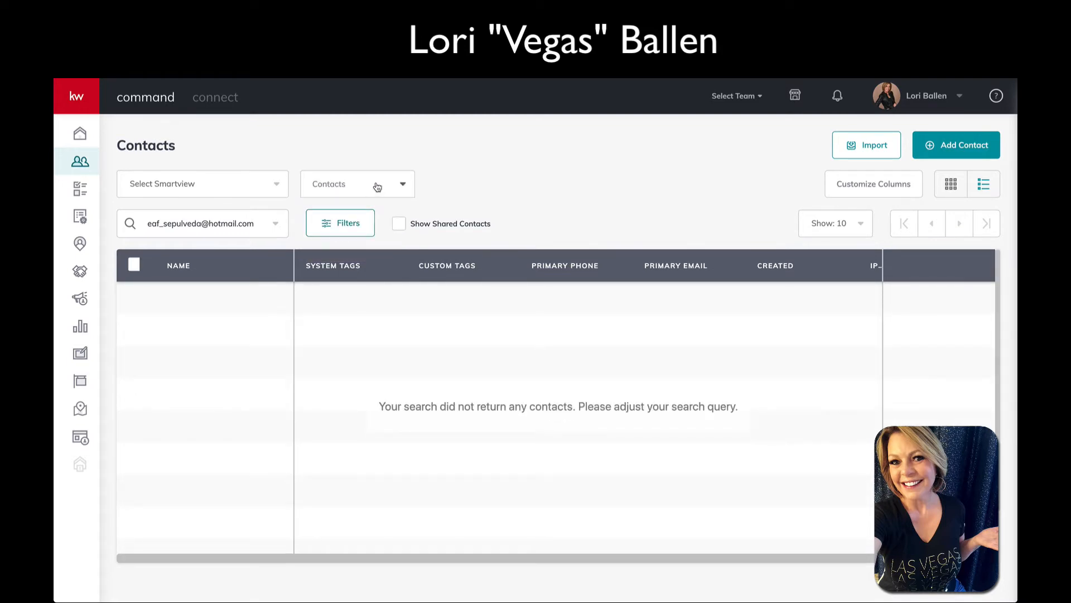
click(375, 185)
click(346, 251)
key(super+r)
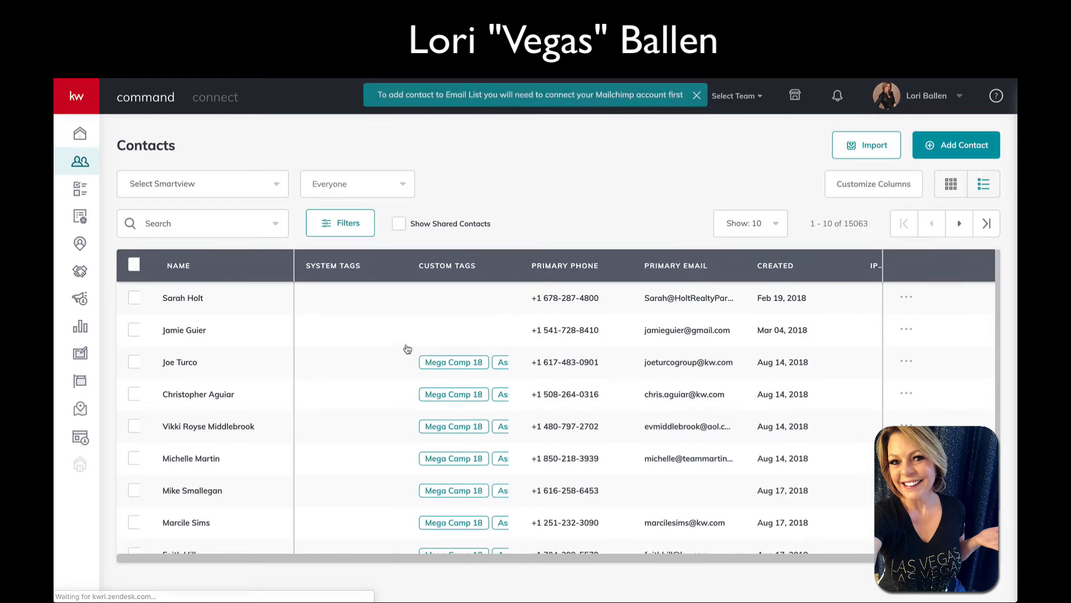
Sort the contacts by primary email, then by Created date with the newest first
click(681, 273)
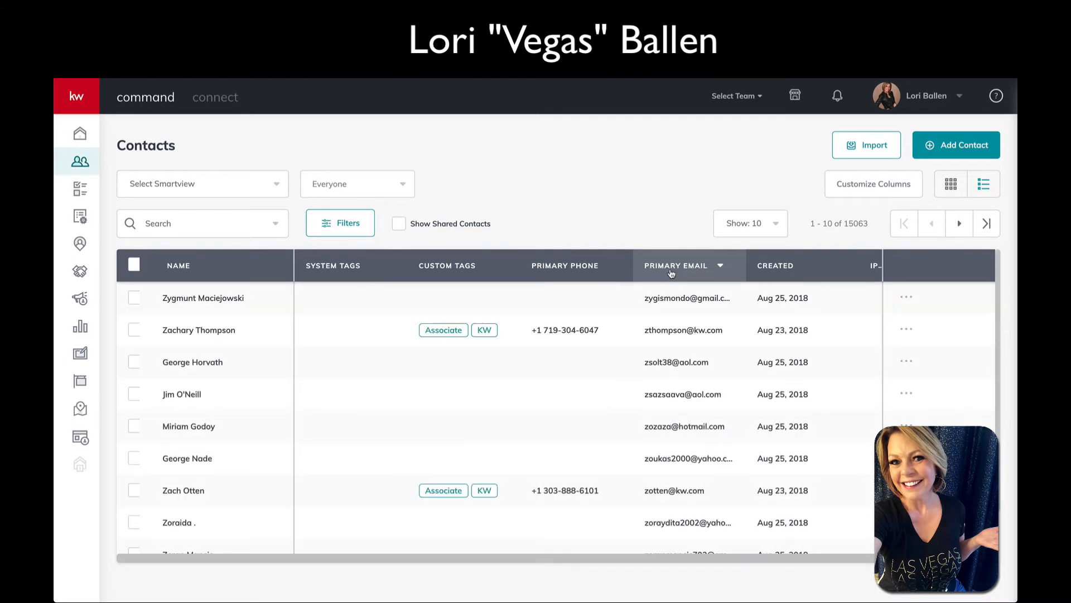
click(673, 272)
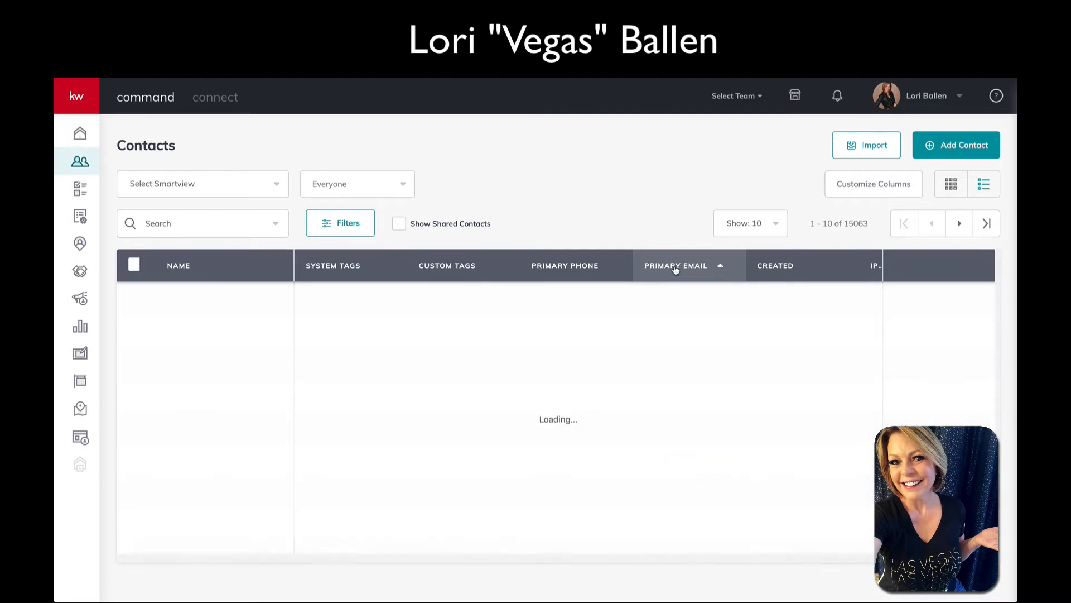
click(792, 272)
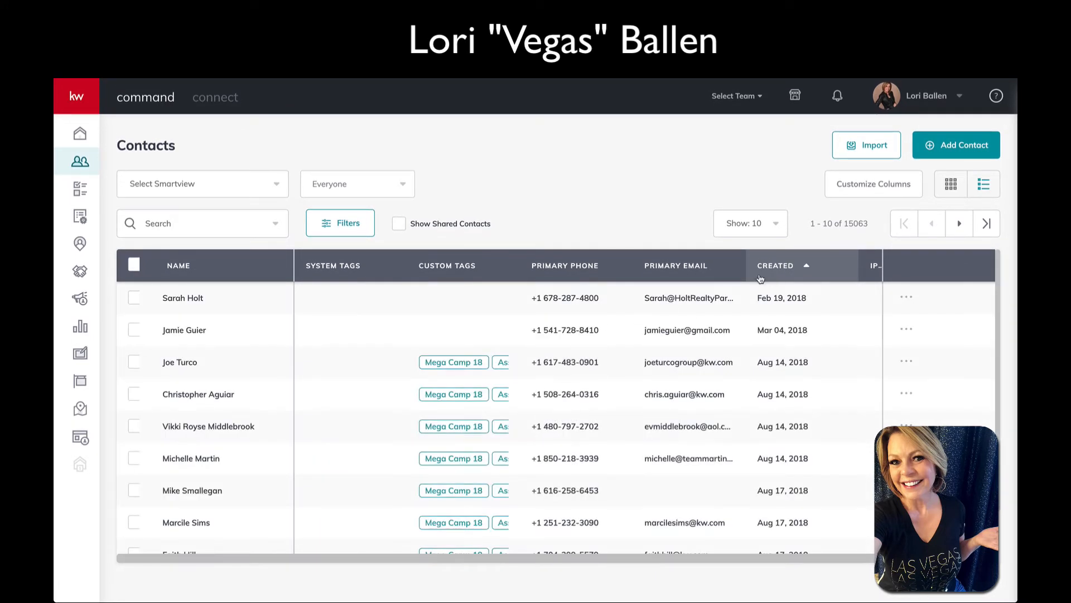
click(779, 272)
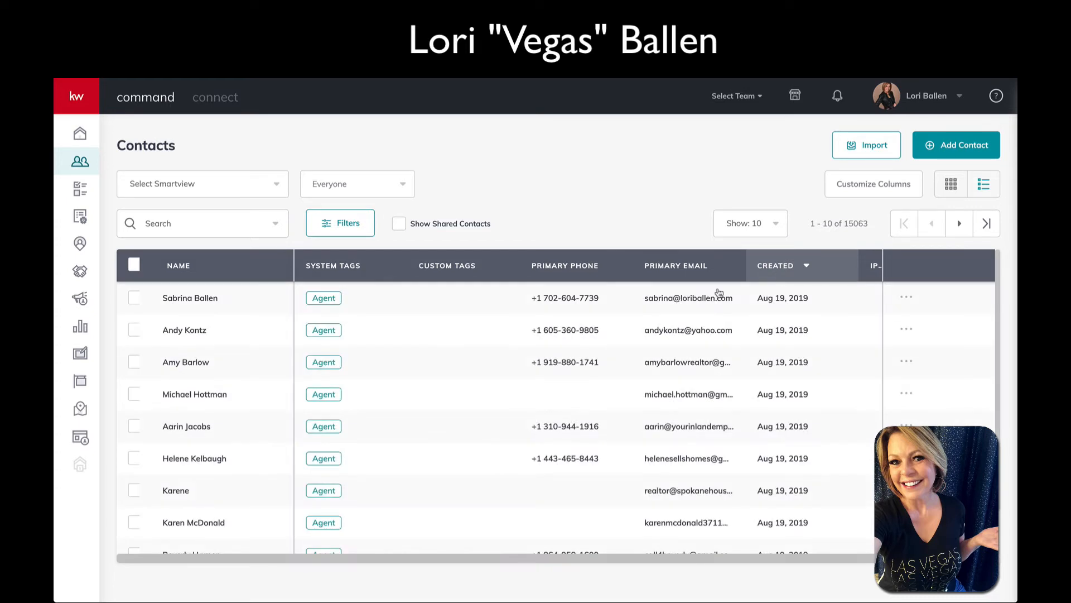
Paste the test lead's email into the contacts search with Everything checked
click(210, 223)
key(ctrl+v)
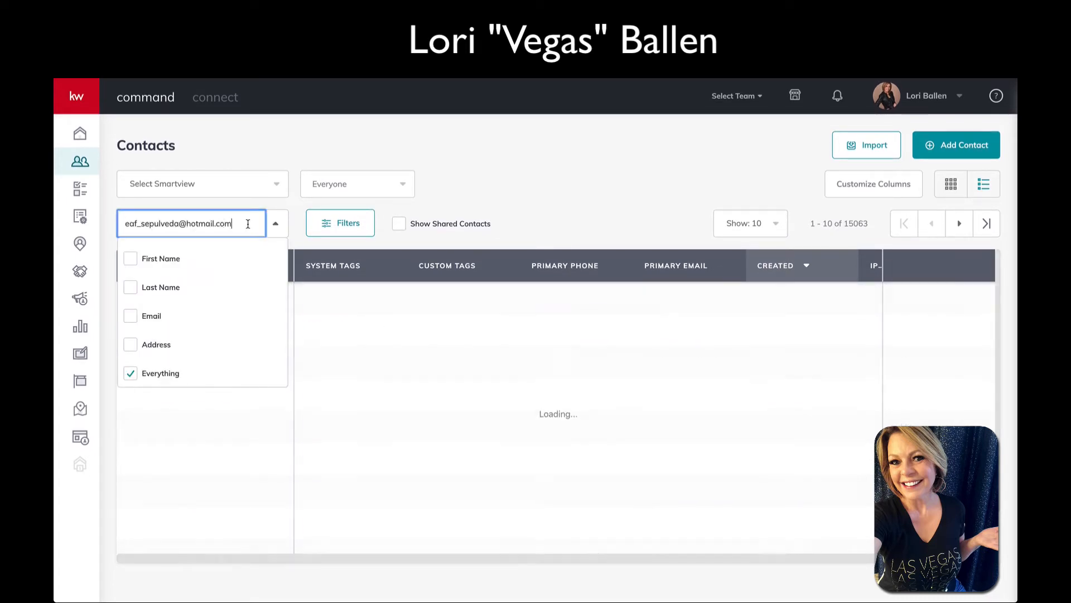
click(474, 206)
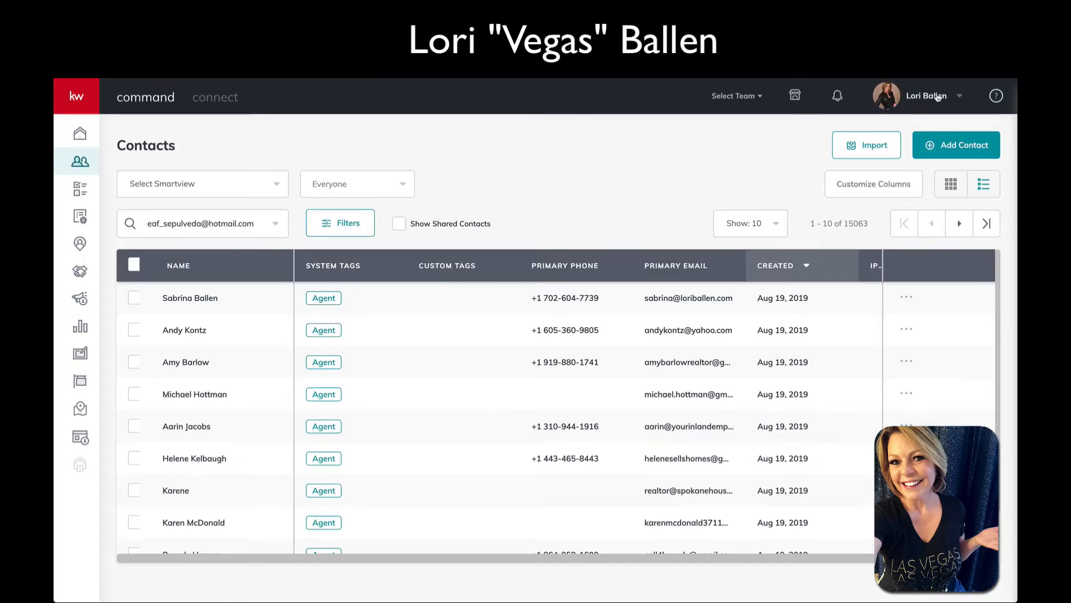
Go to Settings from the account menu and scroll down the Connected Apps list
click(934, 101)
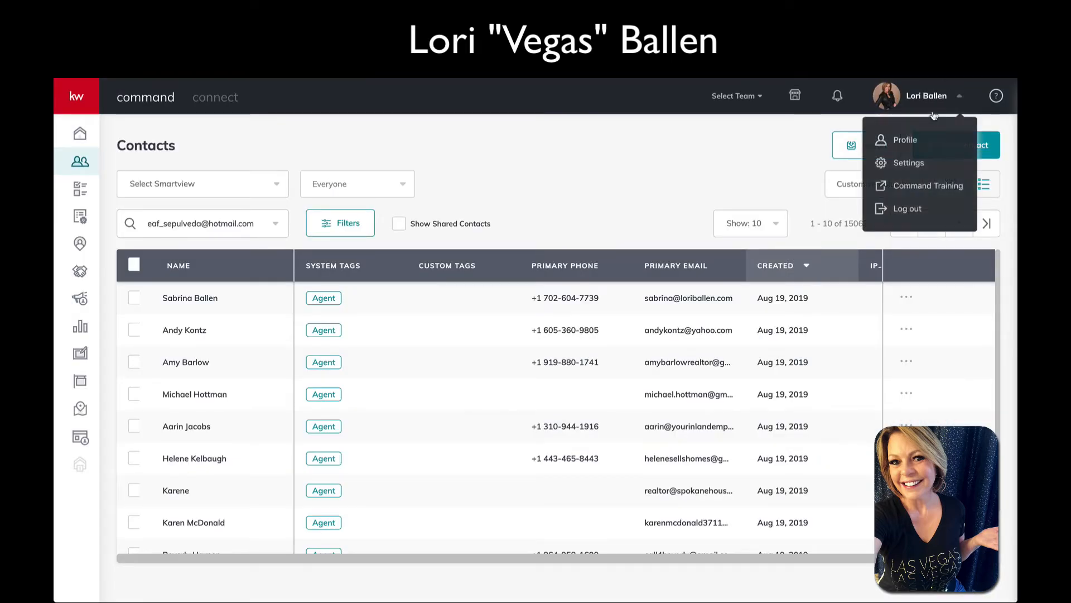
click(909, 162)
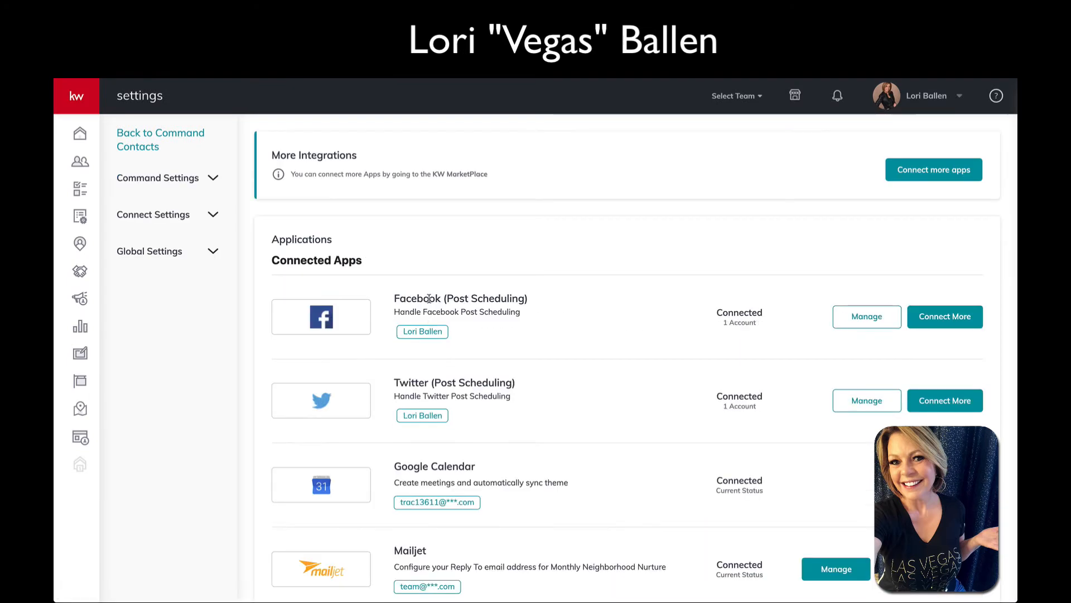
scroll(429, 299, down, 8)
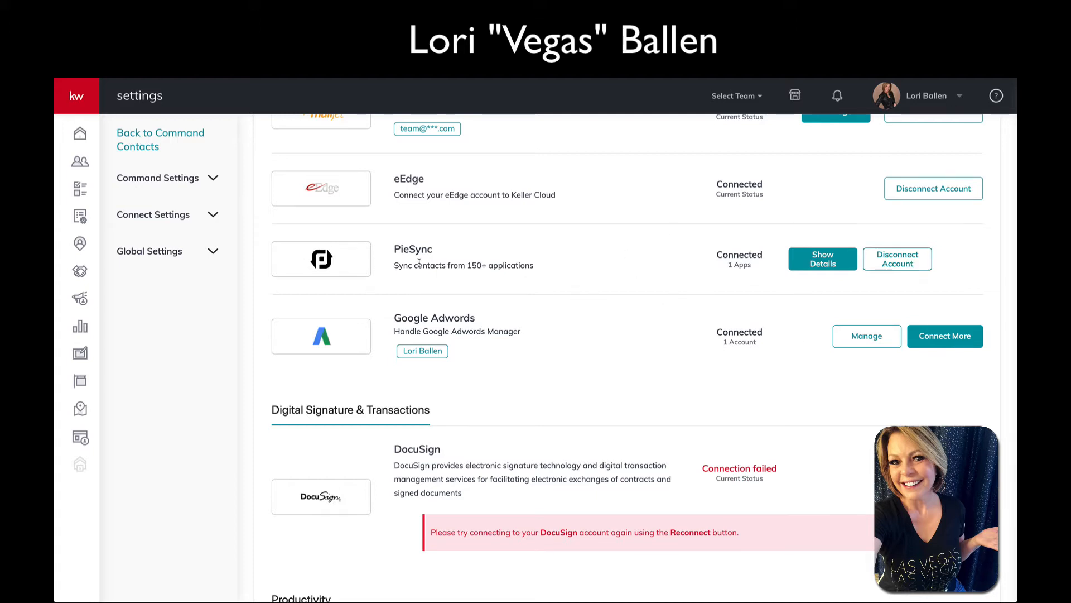
Show the PieSync connection details and edit the Constant Contact sync configuration
click(827, 266)
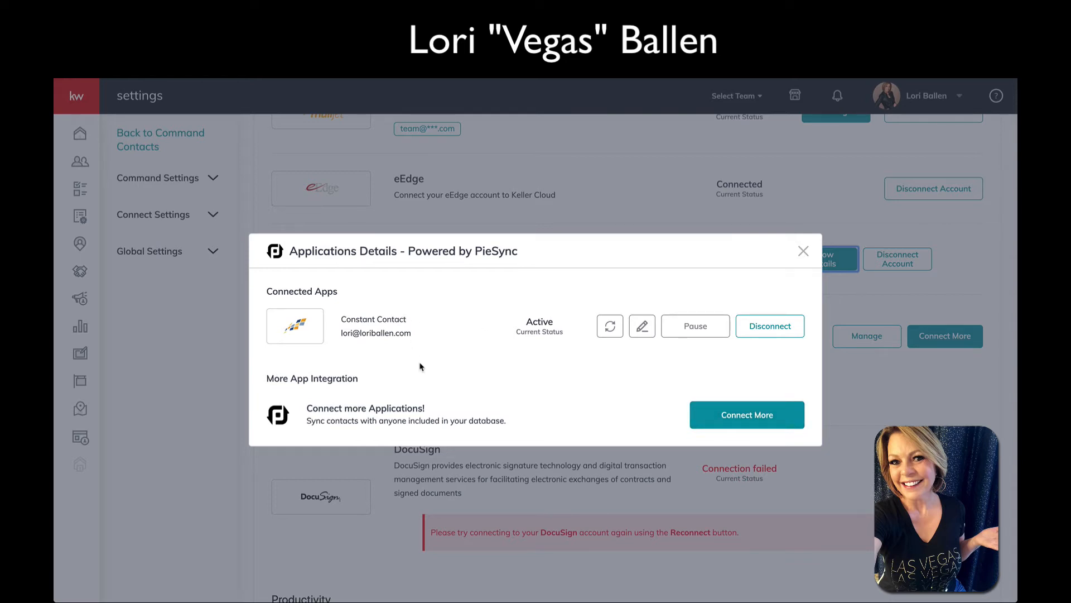
scroll(422, 351, down, 1)
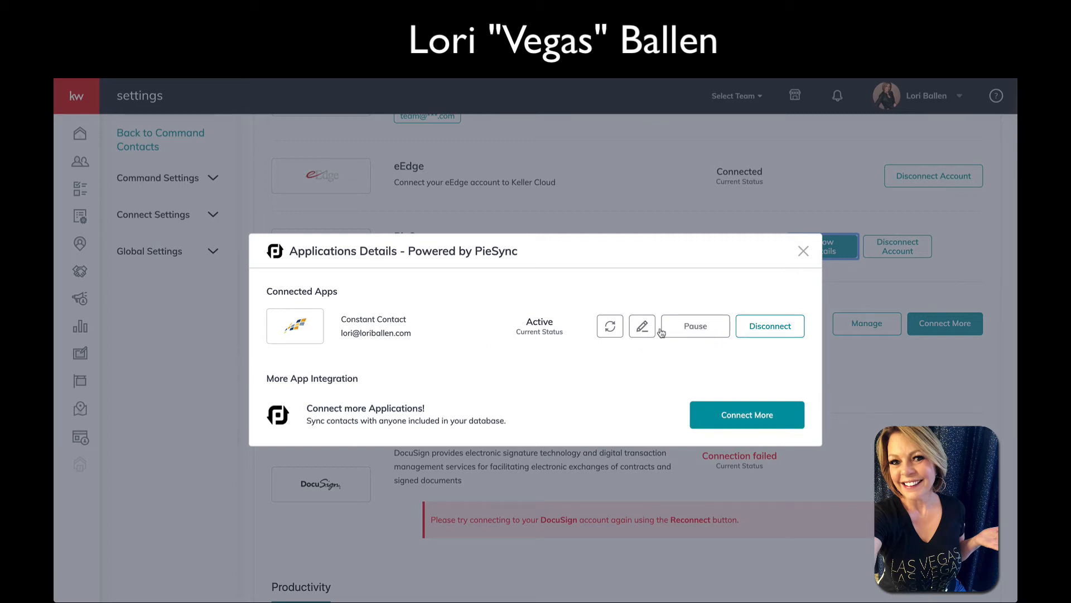
click(642, 329)
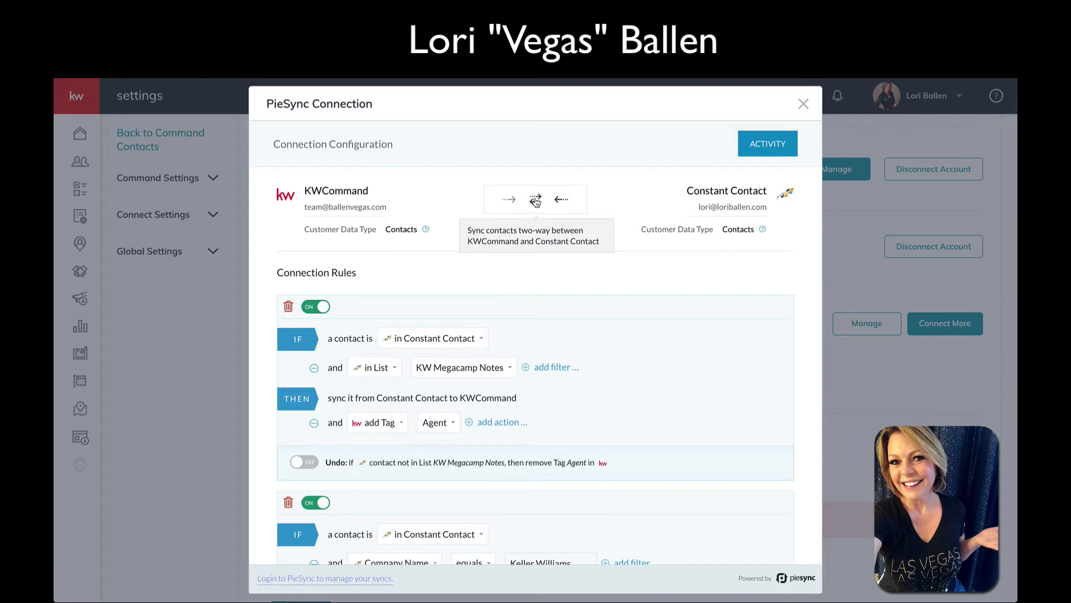
Review the existing PieSync rules and add a new rule syncing any Constant Contact contact to KWCommand
scroll(446, 213, down, 1)
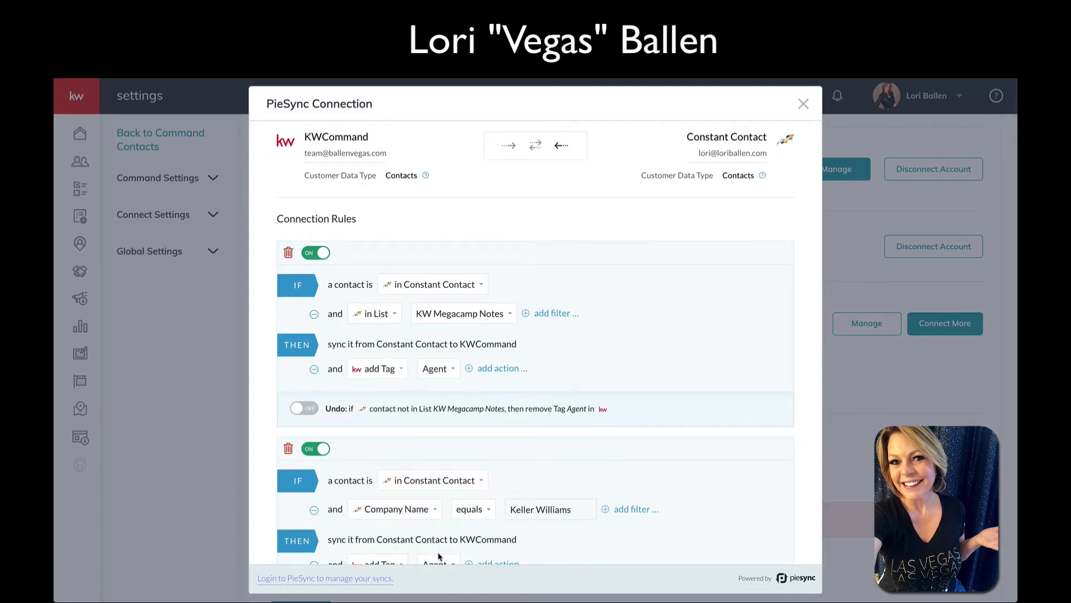
scroll(439, 556, up, 1)
scroll(411, 315, down, 10)
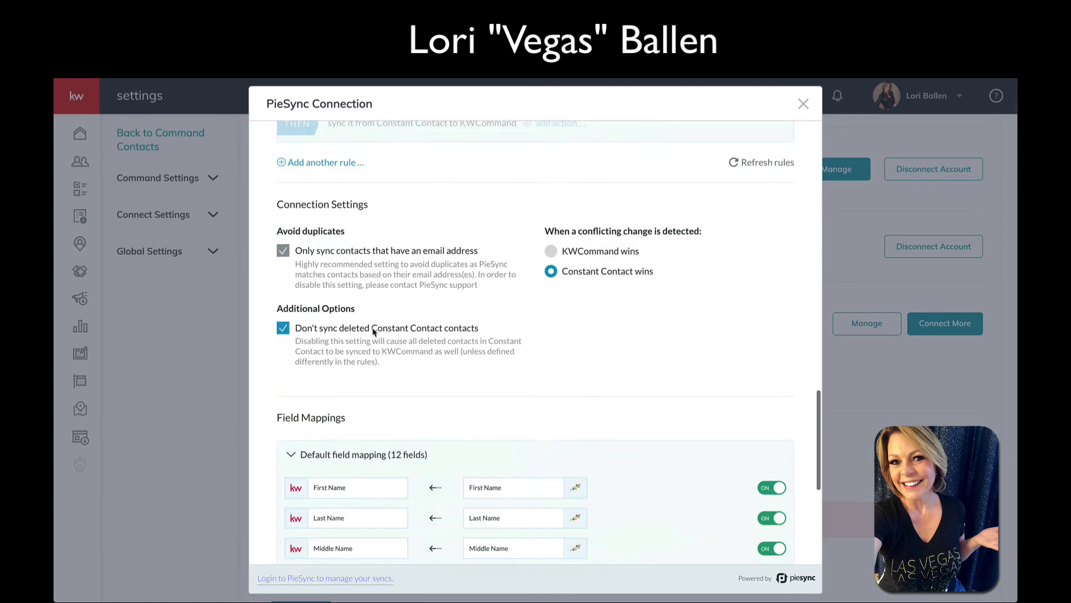
scroll(374, 331, down, 4)
scroll(371, 335, up, 7)
scroll(375, 334, down, 1)
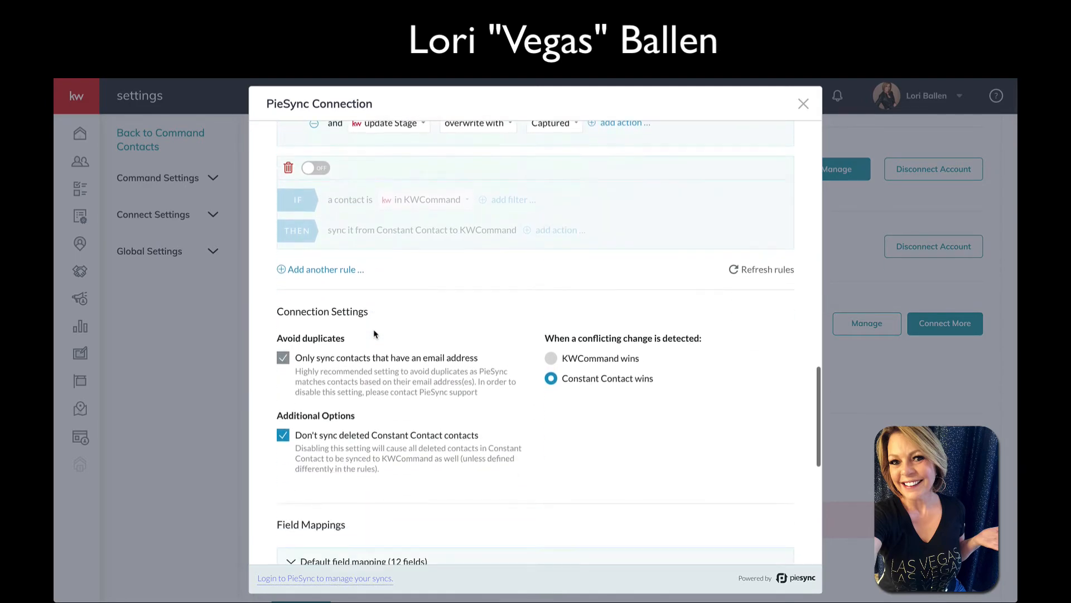
scroll(368, 331, up, 3)
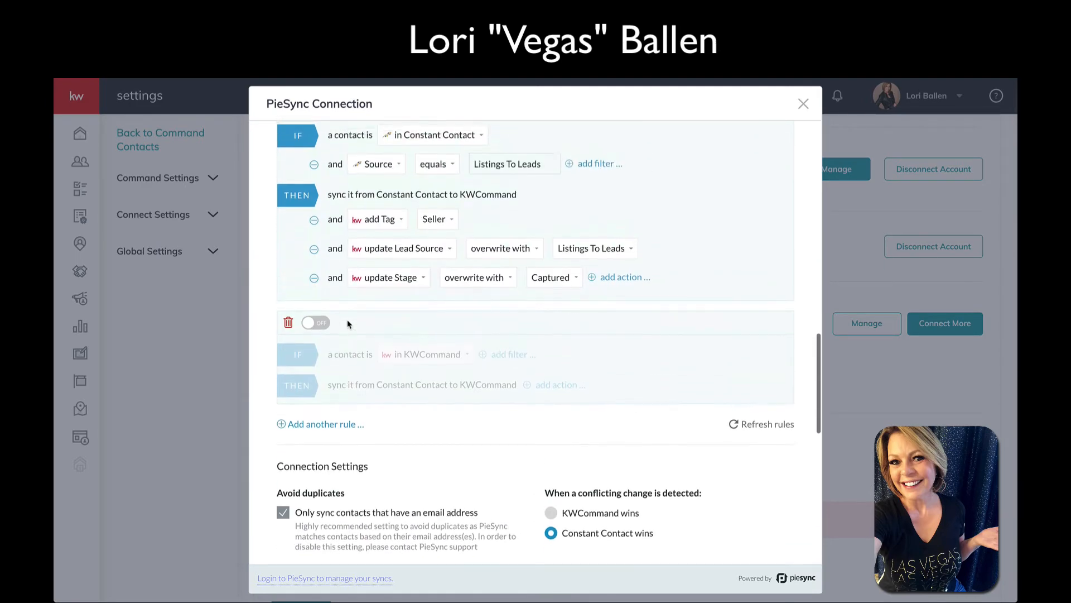
scroll(330, 432, down, 1)
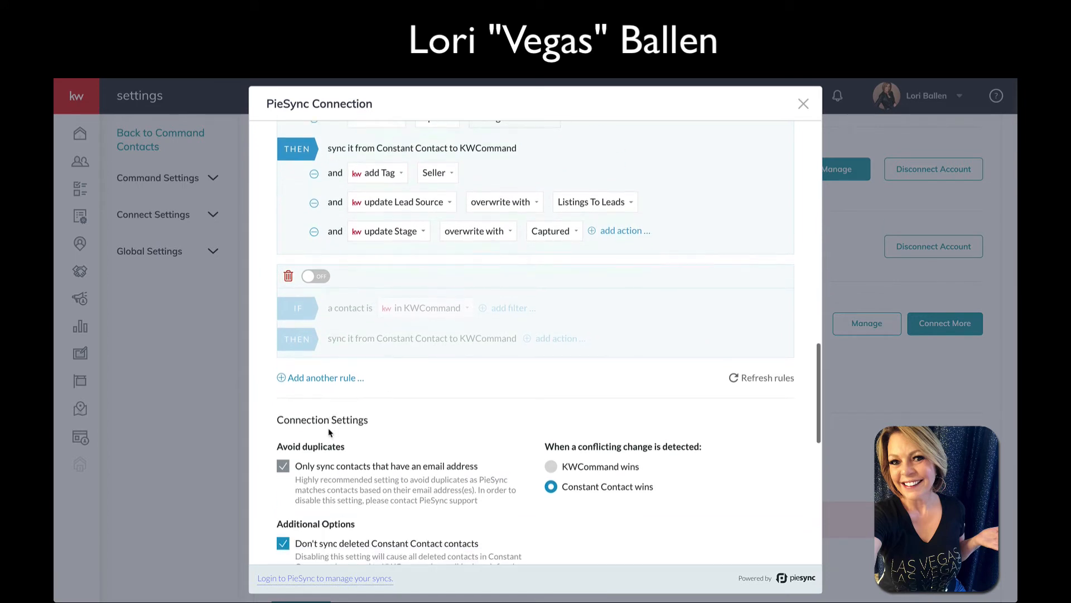
click(320, 379)
scroll(497, 402, down, 2)
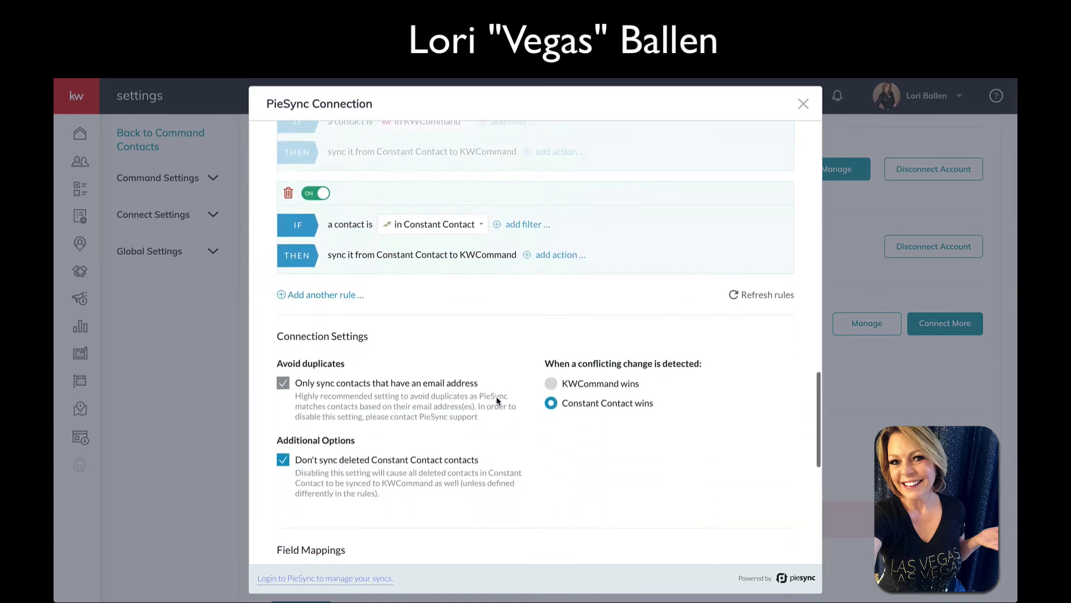
scroll(497, 401, down, 1)
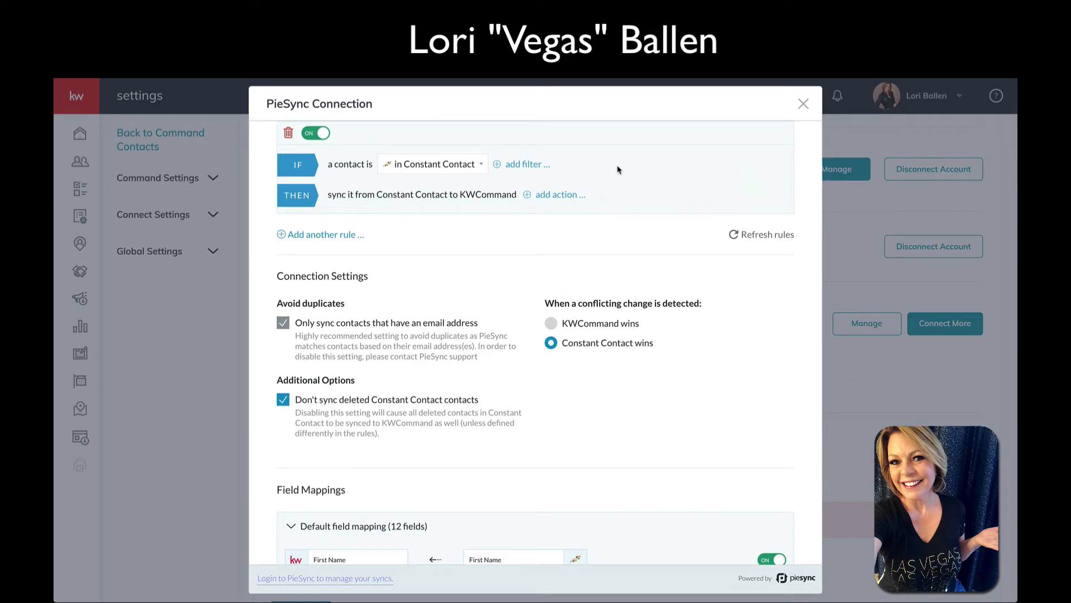
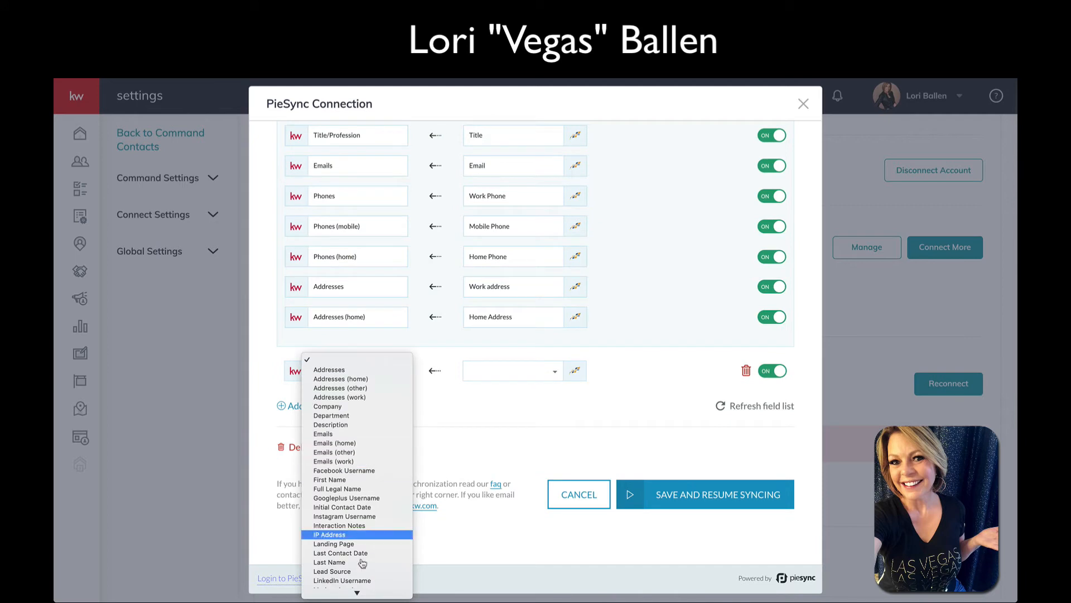
Try mapping Lead Source, find no matching Constant Contact field, and delete that mapping row
scroll(356, 539, down, 3)
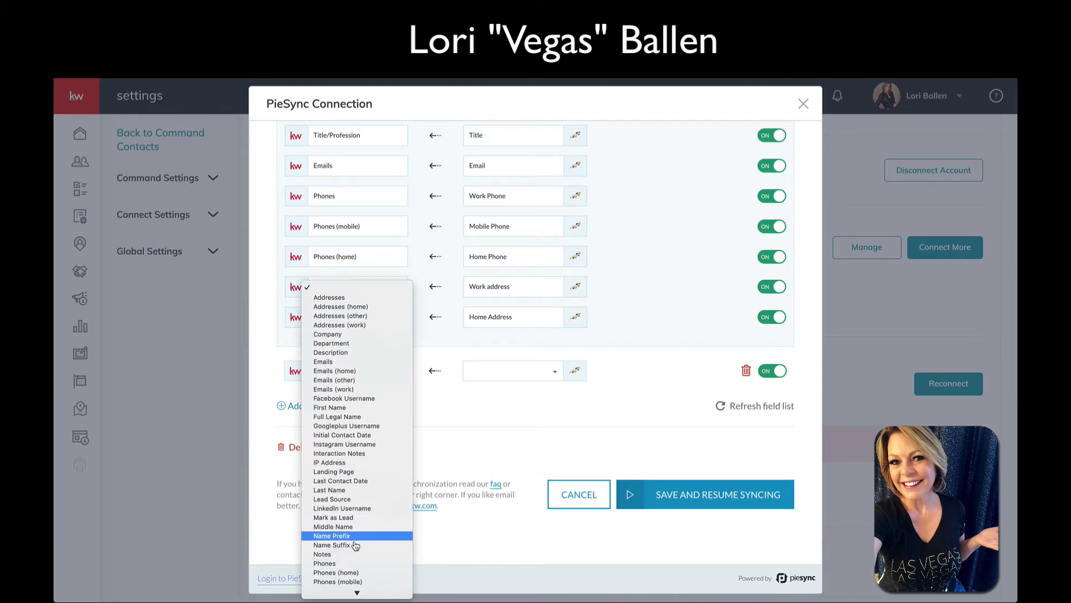
click(346, 500)
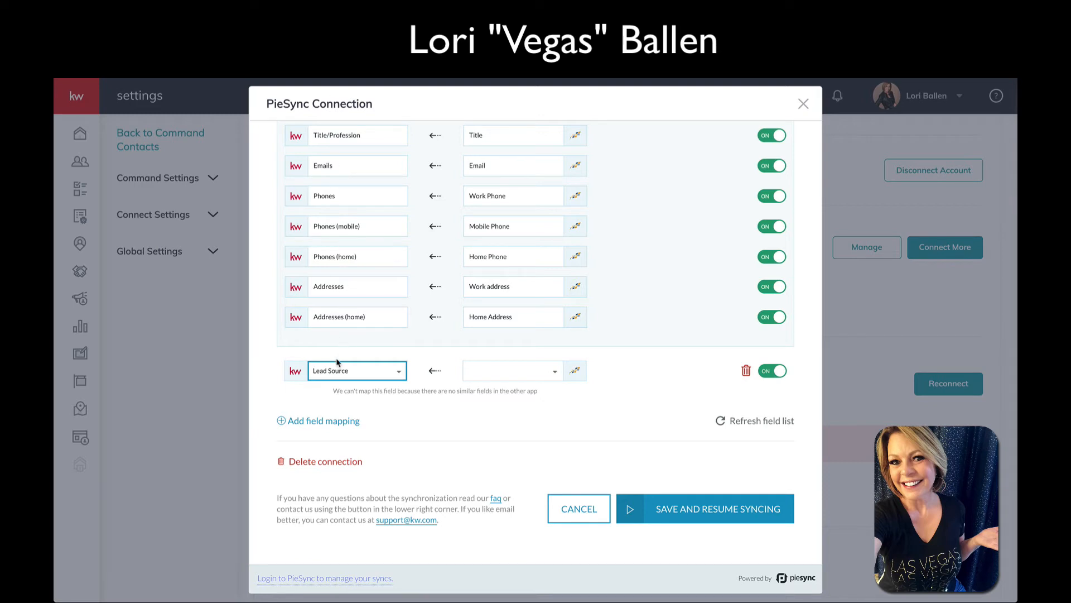
click(525, 372)
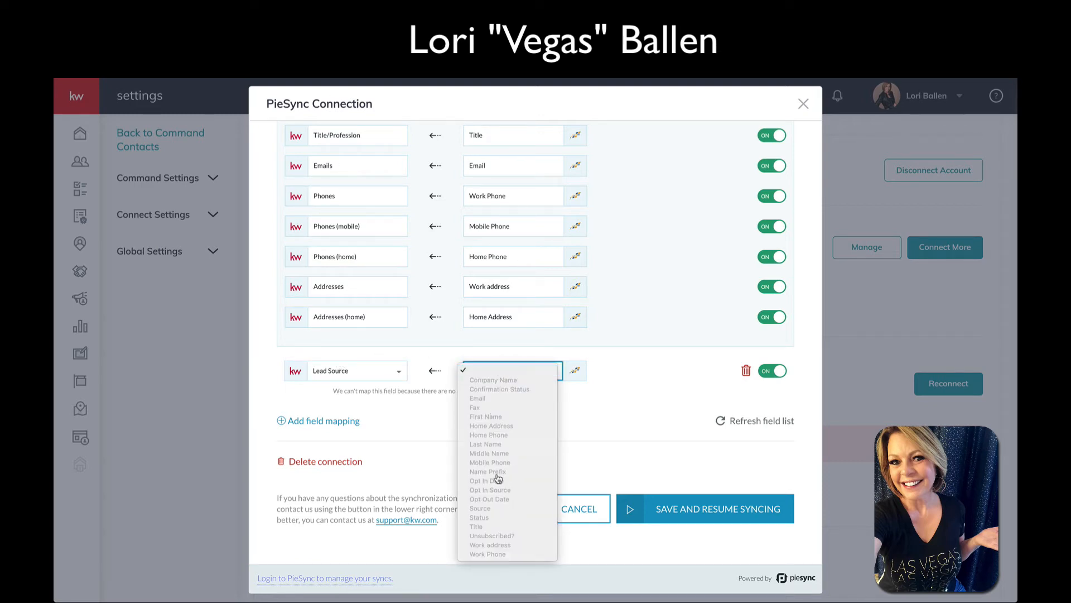
click(631, 388)
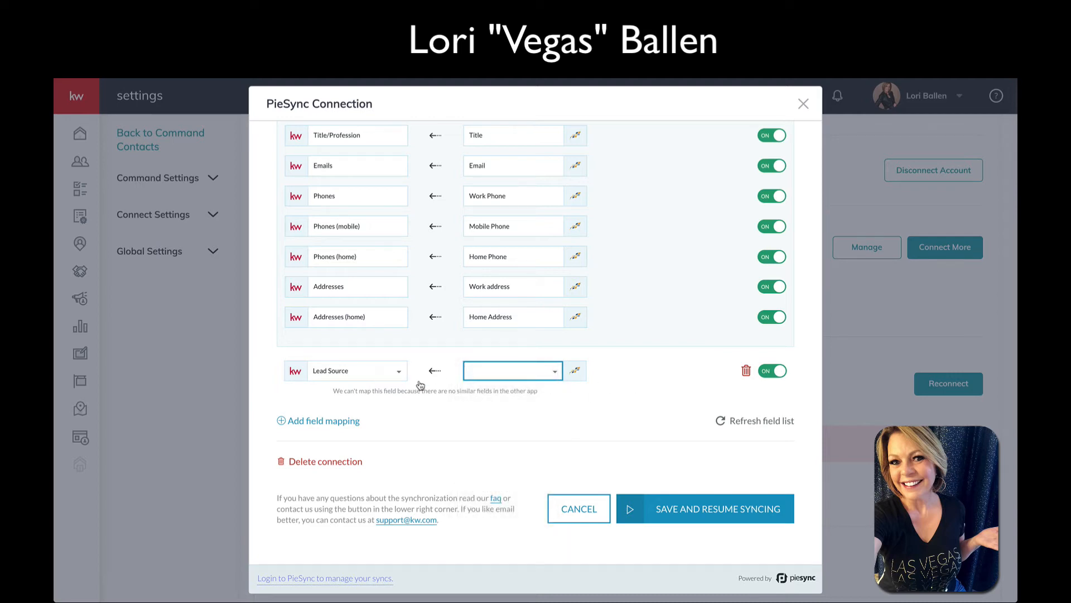
click(748, 371)
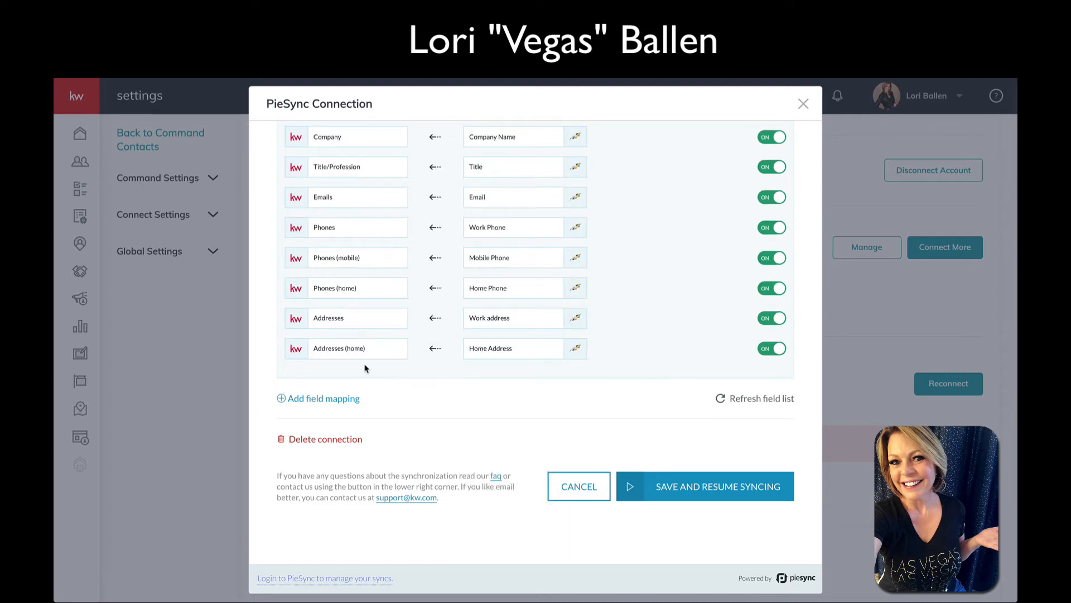
Add another Lead Source mapping, confirm it still has no Constant Contact match, and delete it
scroll(394, 368, down, 1)
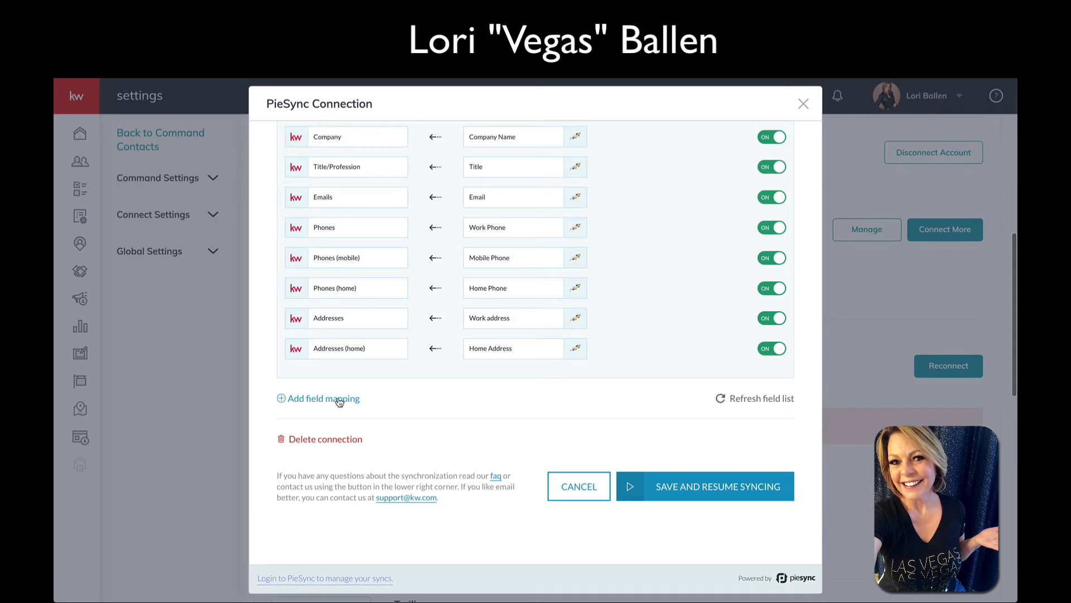
click(343, 400)
click(337, 373)
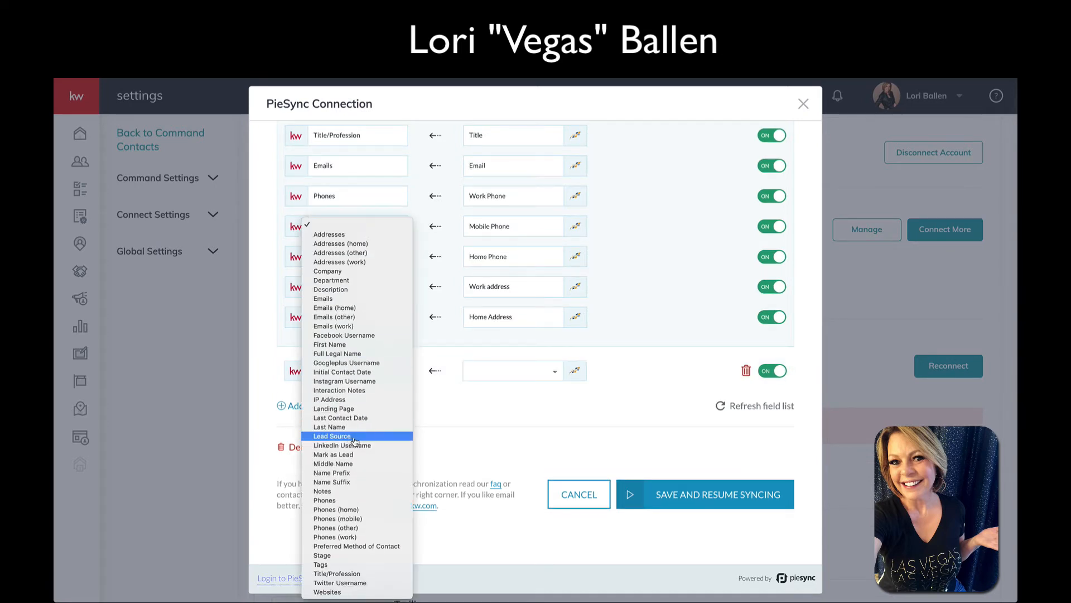
click(335, 436)
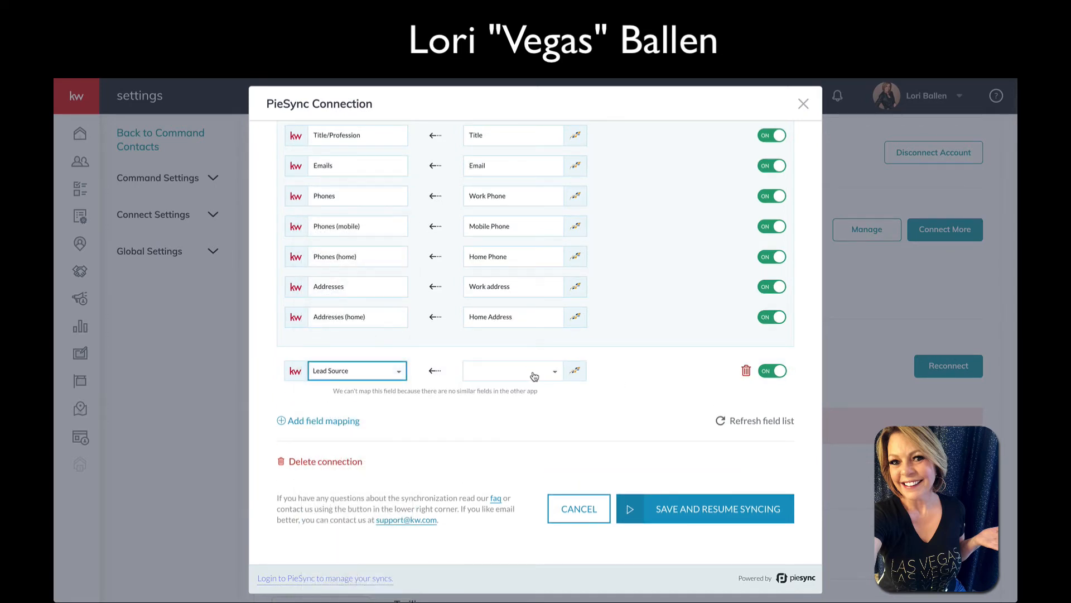
click(533, 374)
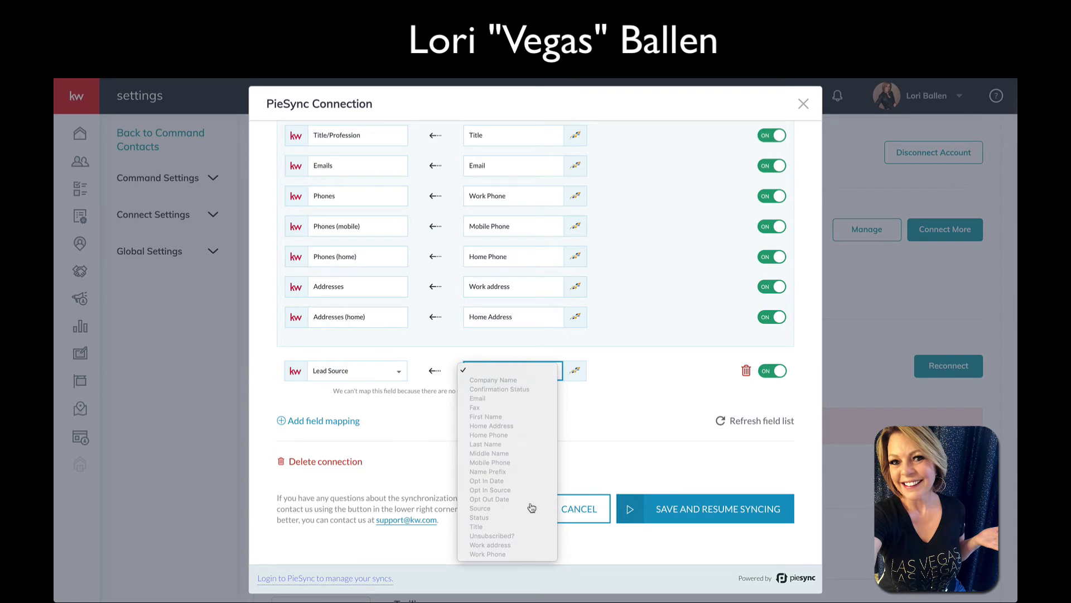
click(593, 433)
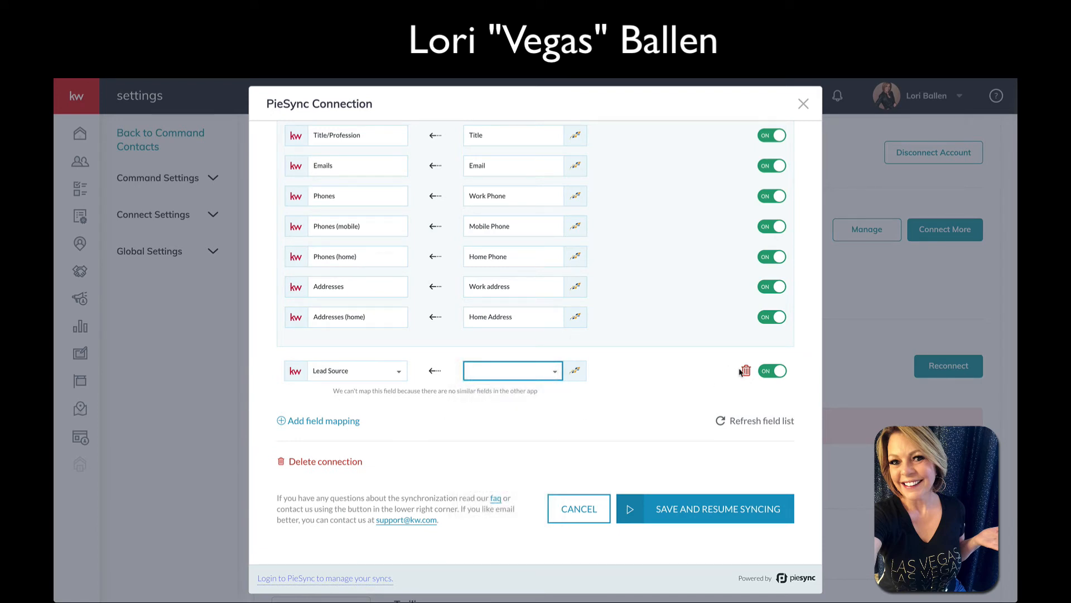
click(747, 371)
scroll(574, 430, up, 2)
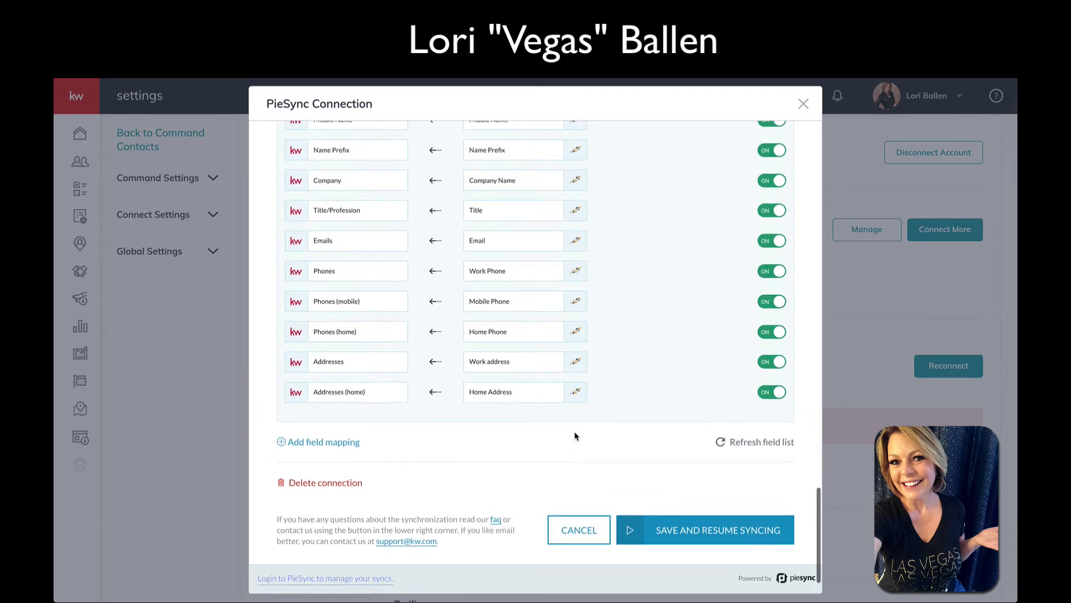
scroll(577, 435, up, 3)
scroll(576, 436, up, 5)
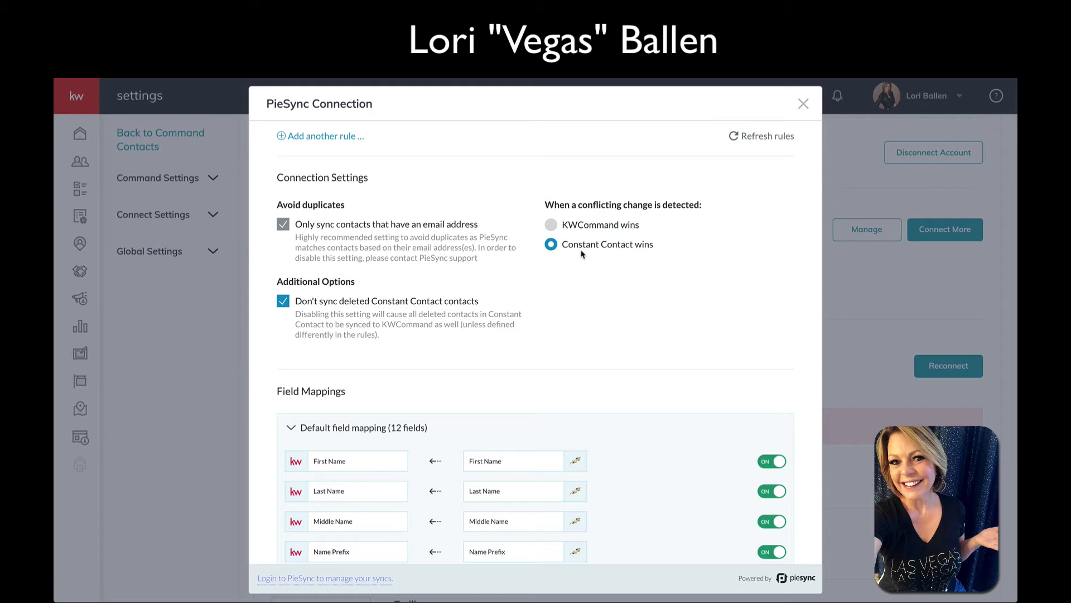
Set the connection's conflicting changes option to 'KWCommand wins'
click(551, 226)
scroll(681, 265, up, 3)
scroll(679, 265, up, 6)
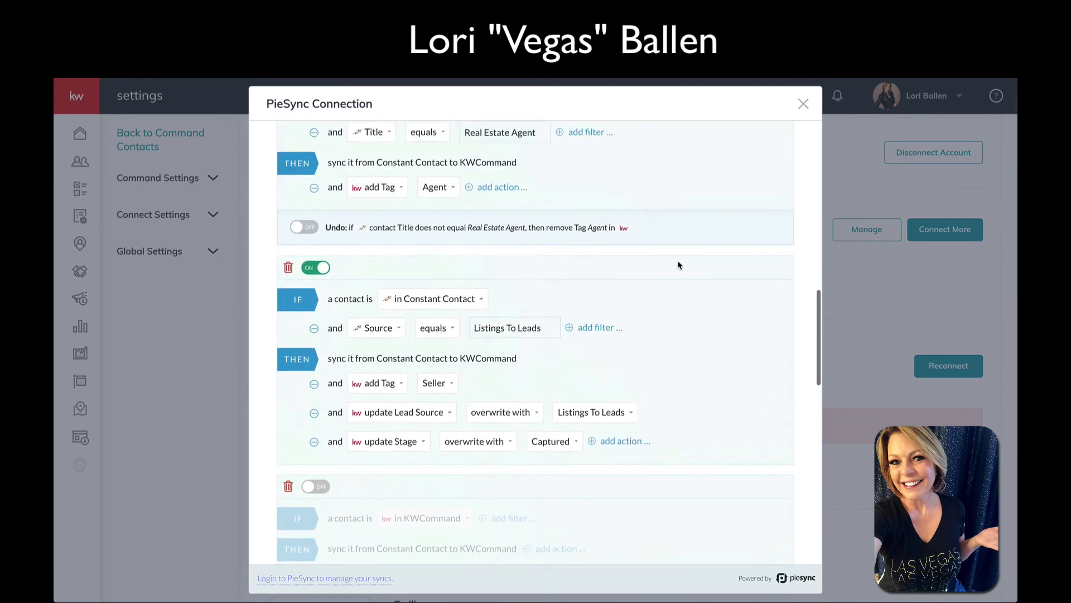
scroll(679, 265, down, 5)
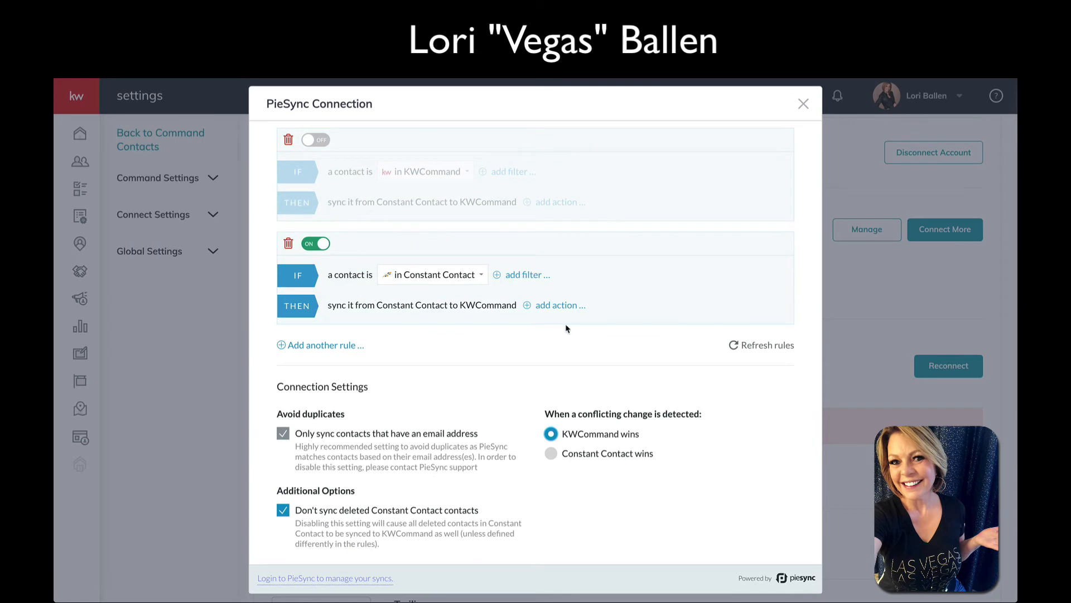
scroll(575, 335, up, 2)
scroll(579, 338, up, 5)
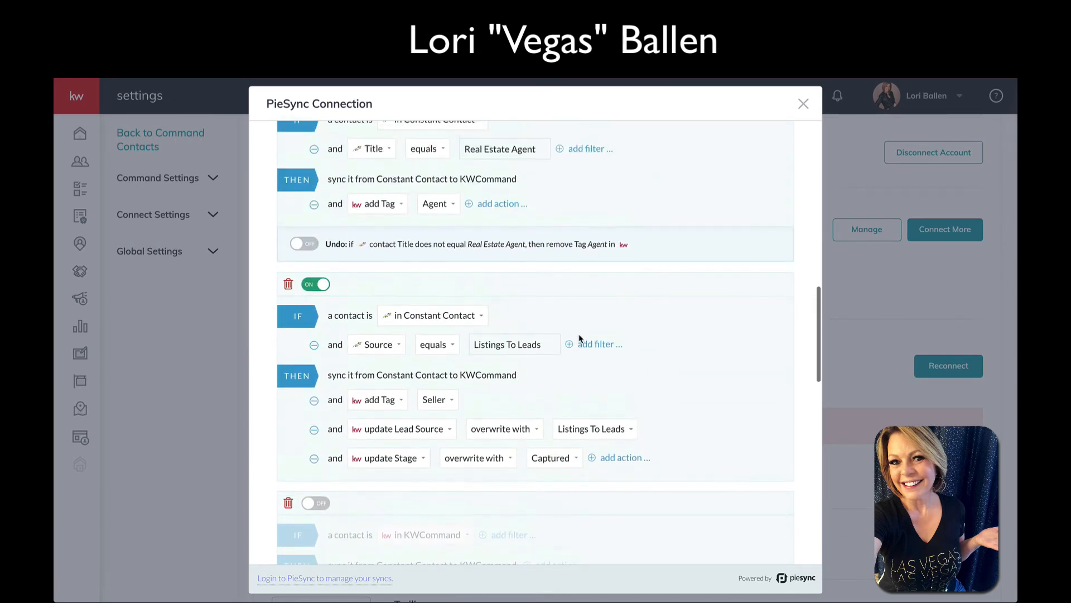
scroll(583, 338, up, 1)
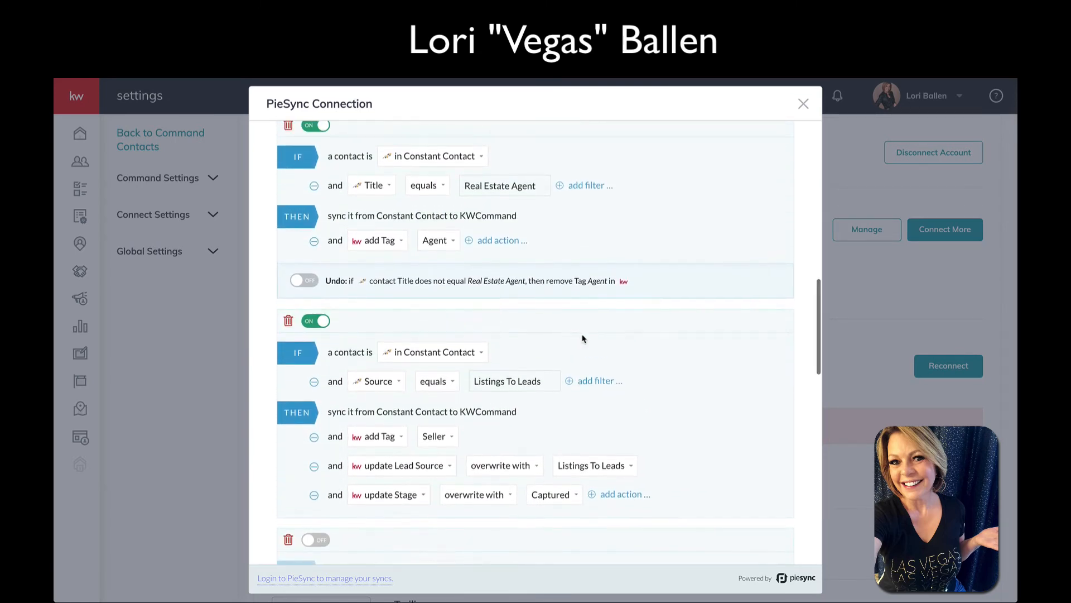
scroll(582, 338, down, 1)
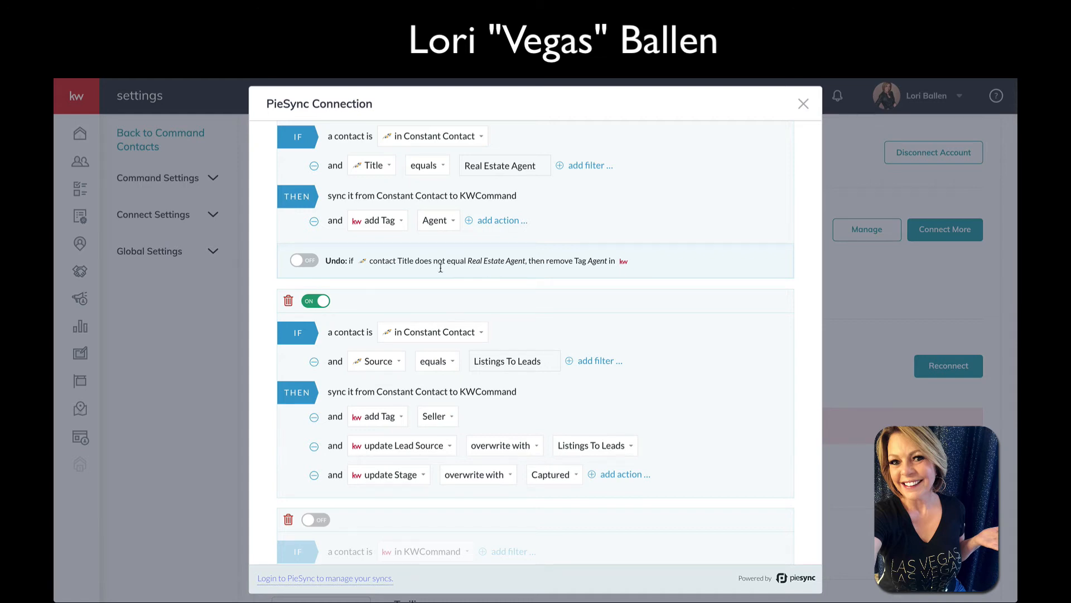
click(317, 265)
click(306, 265)
scroll(486, 288, up, 2)
scroll(487, 287, up, 10)
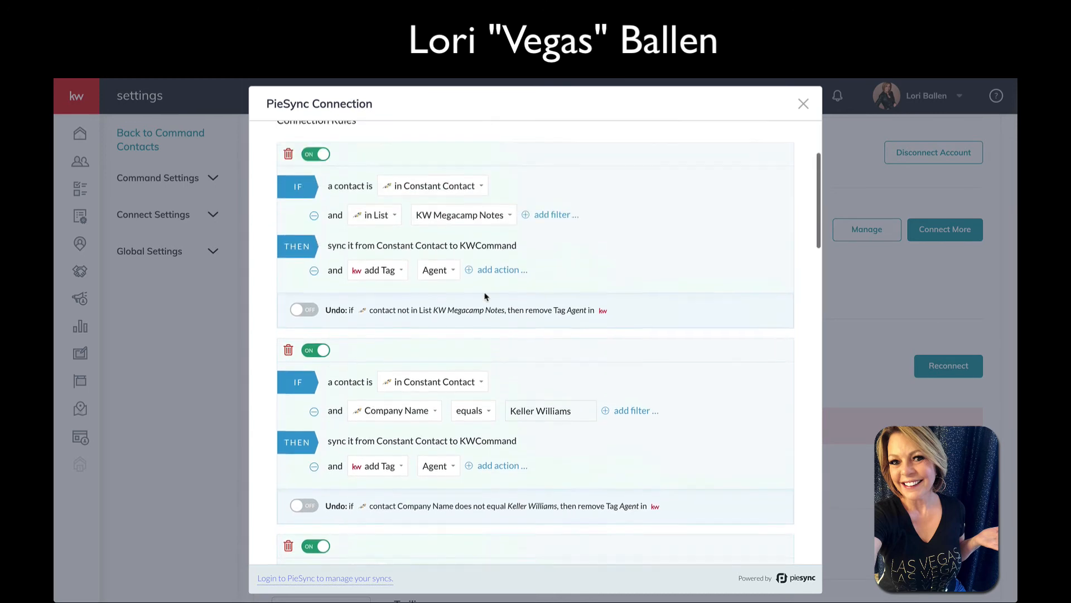
scroll(486, 296, up, 1)
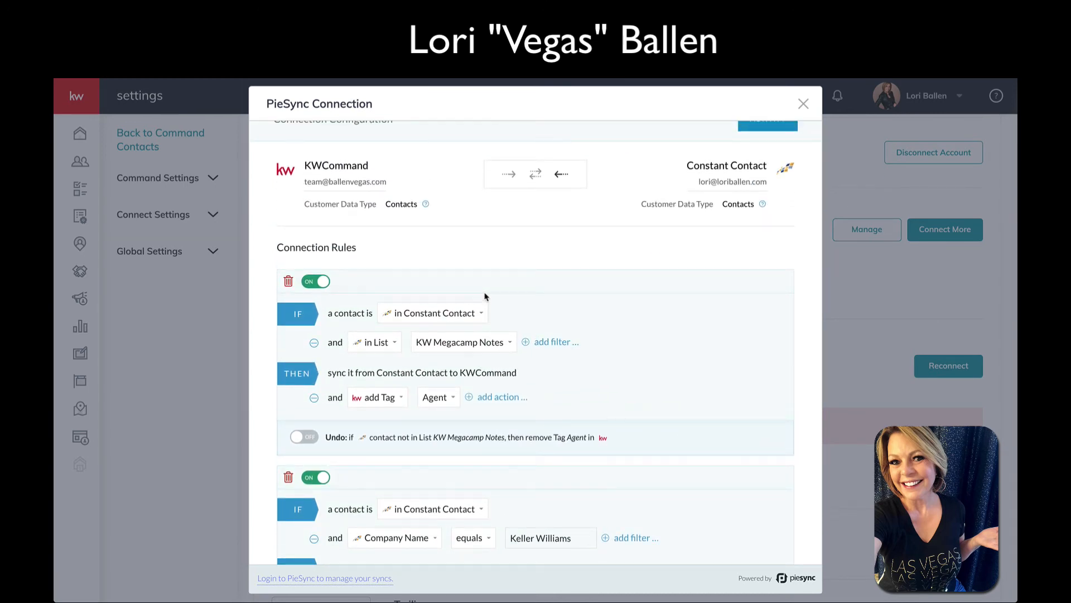
scroll(486, 294, down, 1)
scroll(521, 268, up, 2)
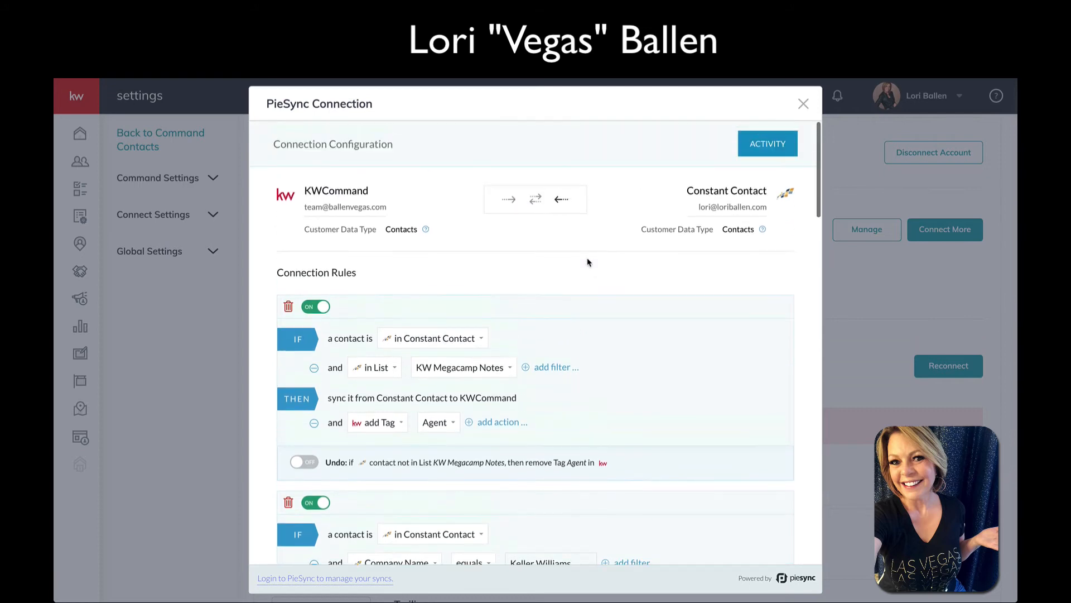
scroll(588, 262, down, 5)
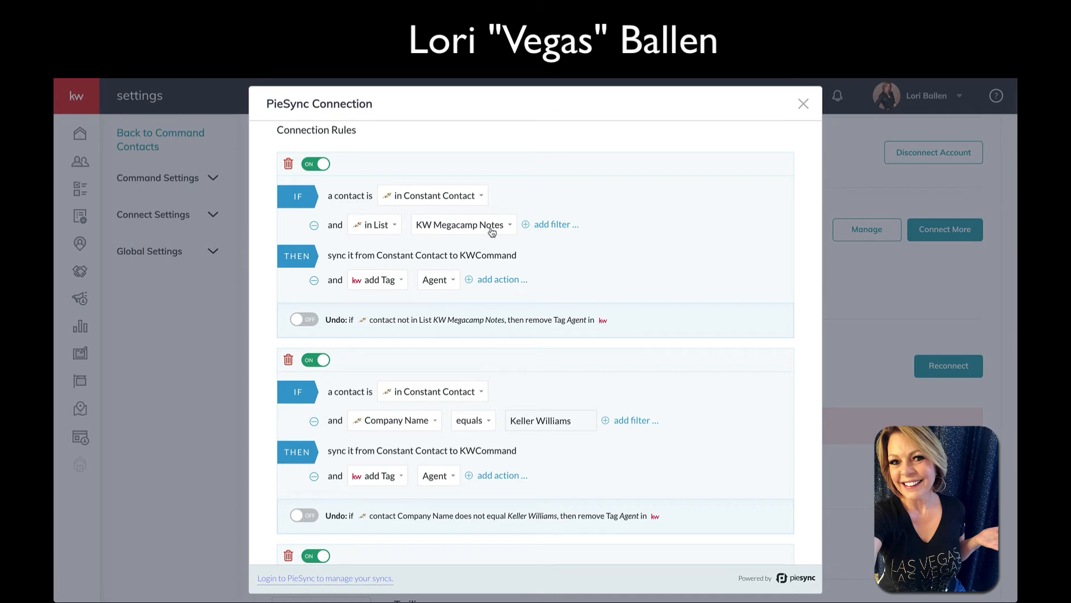
scroll(491, 232, down, 1)
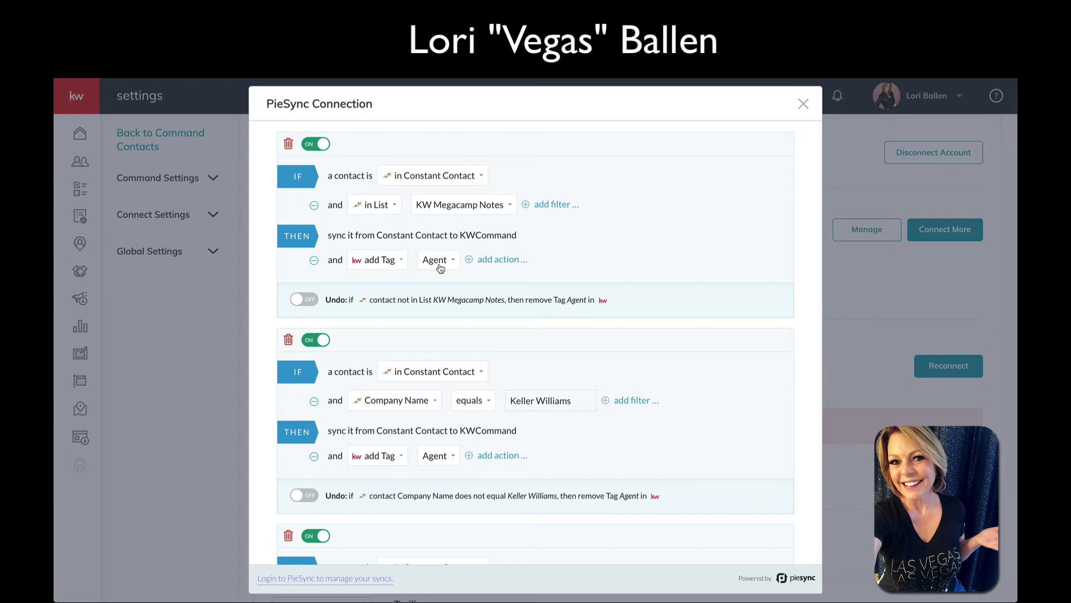
scroll(440, 268, up, 1)
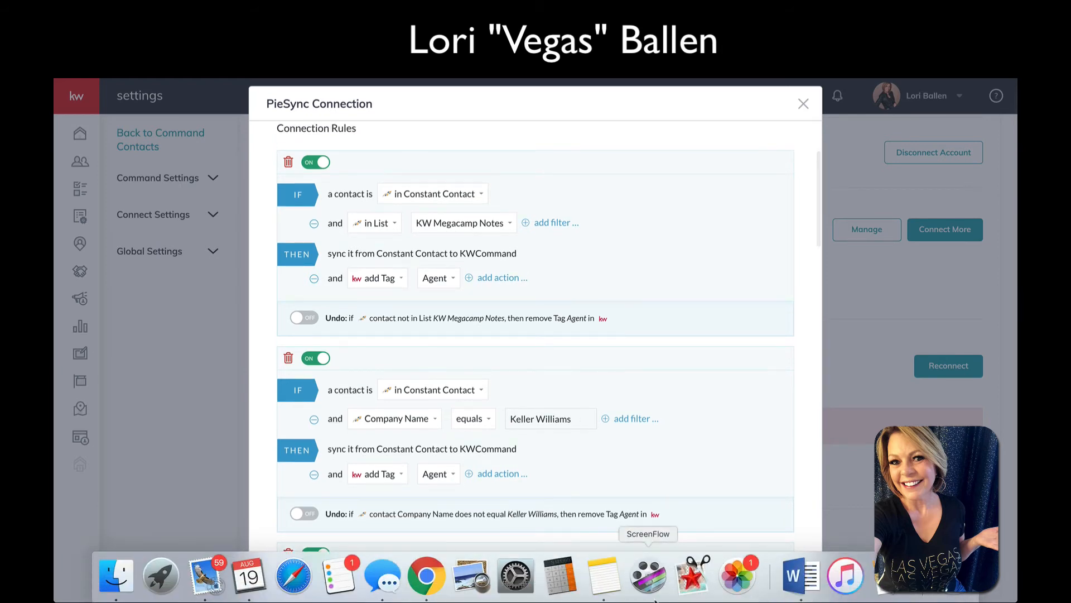
click(611, 587)
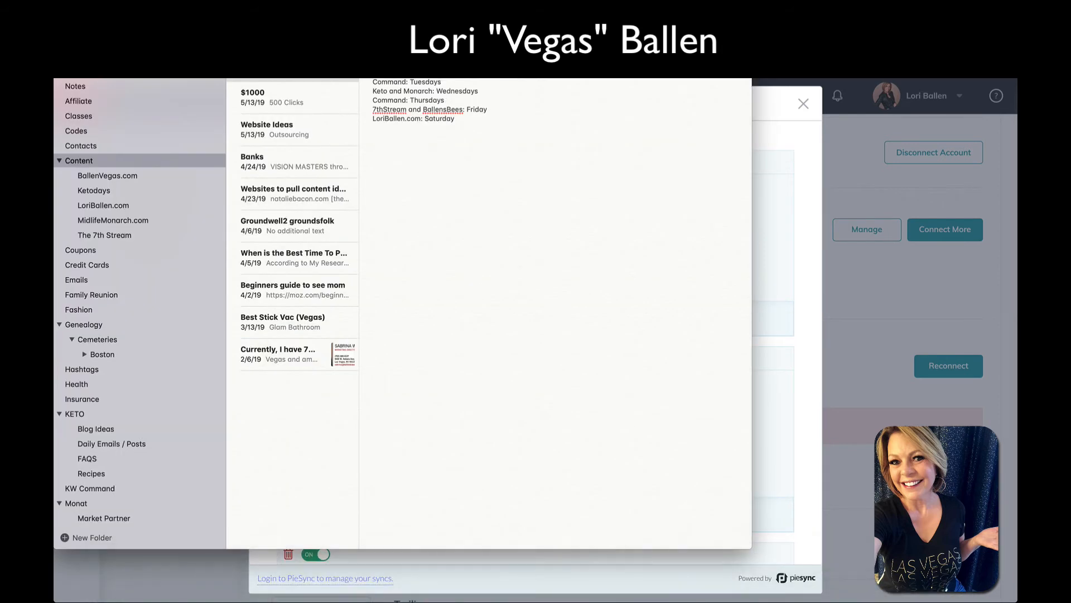
text(score)
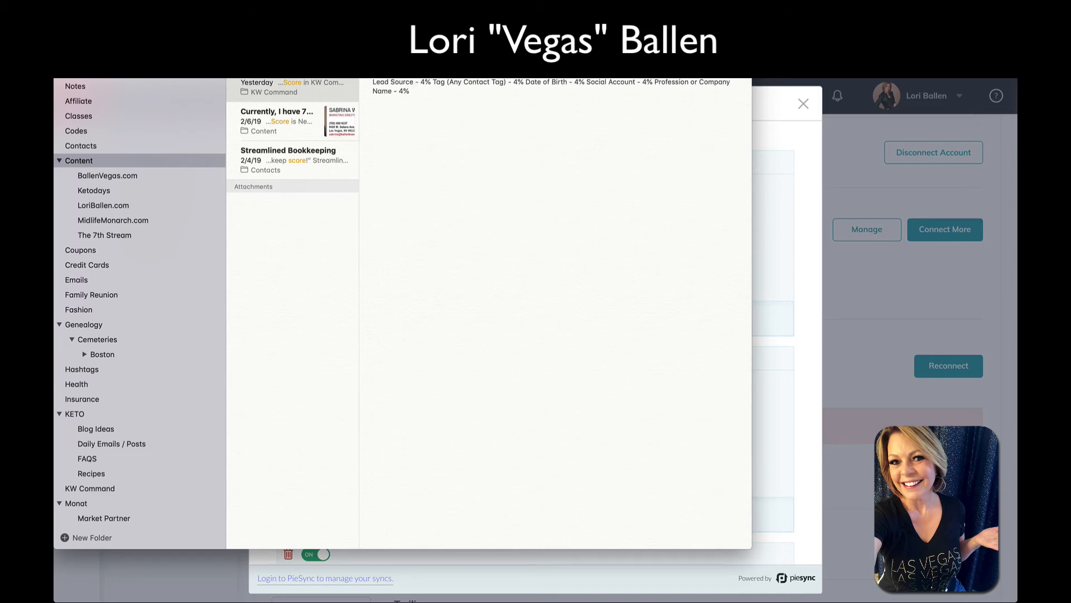
click(807, 173)
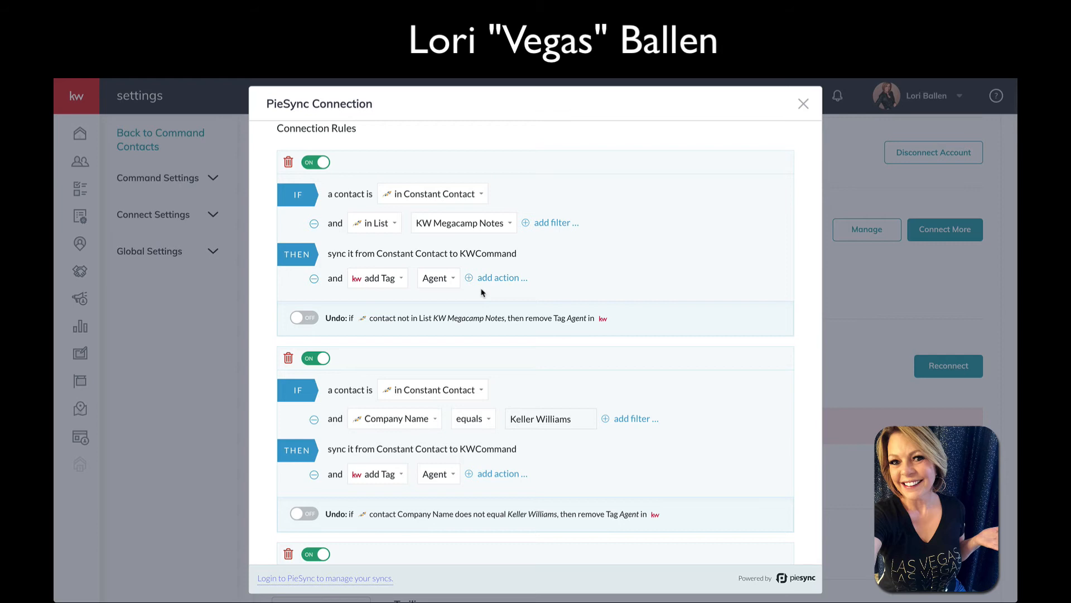
Add an 'update Title/Profession' action with value Real Estate Agent to the KW Megacamp Notes rule
scroll(480, 287, down, 2)
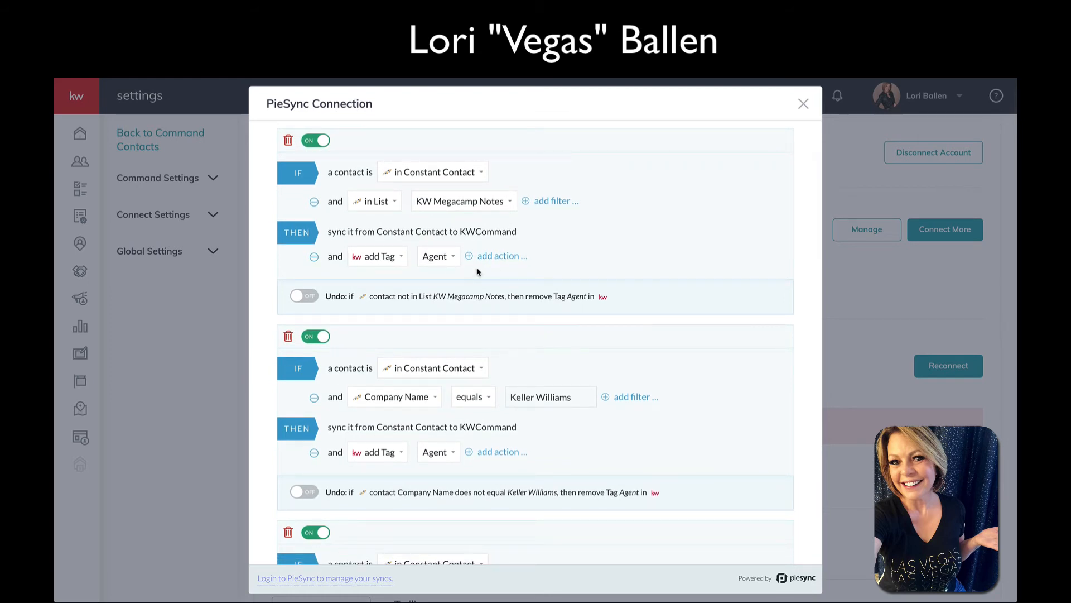
click(494, 258)
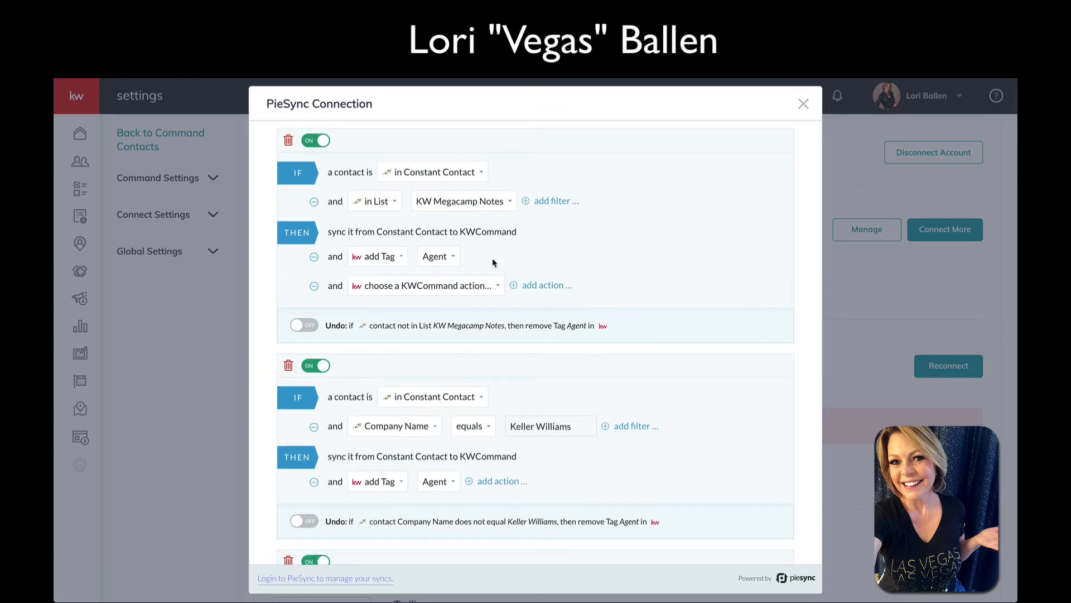
scroll(455, 268, down, 2)
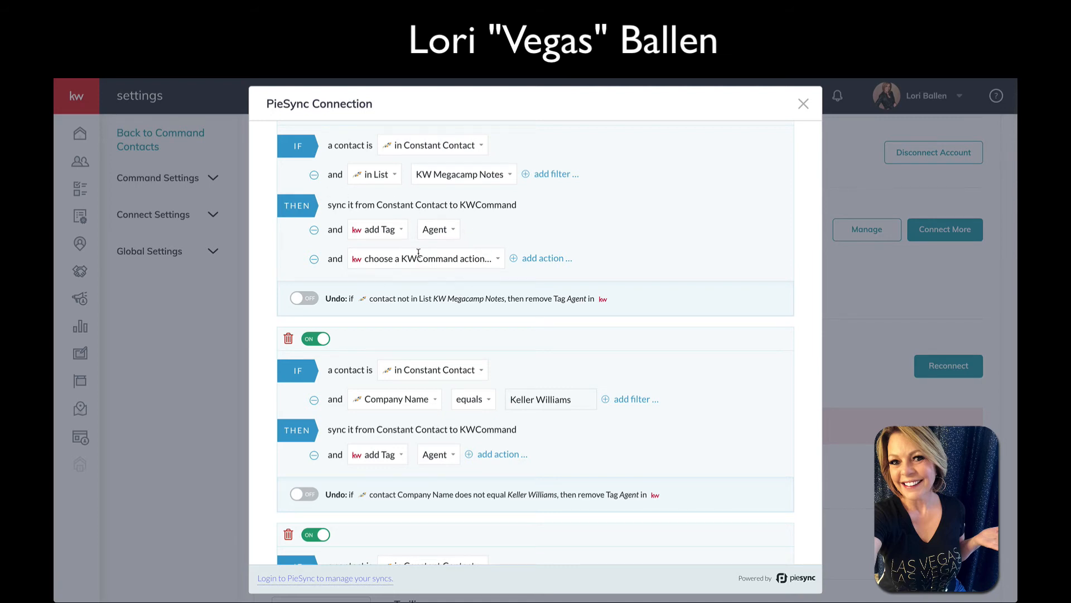
click(377, 263)
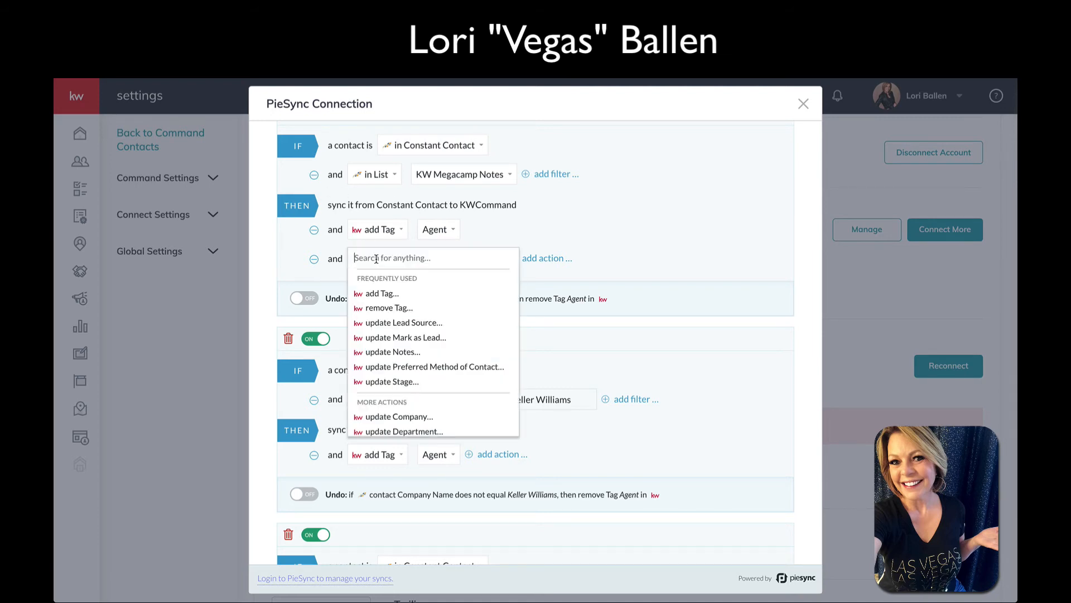
scroll(429, 327, down, 3)
scroll(431, 328, down, 5)
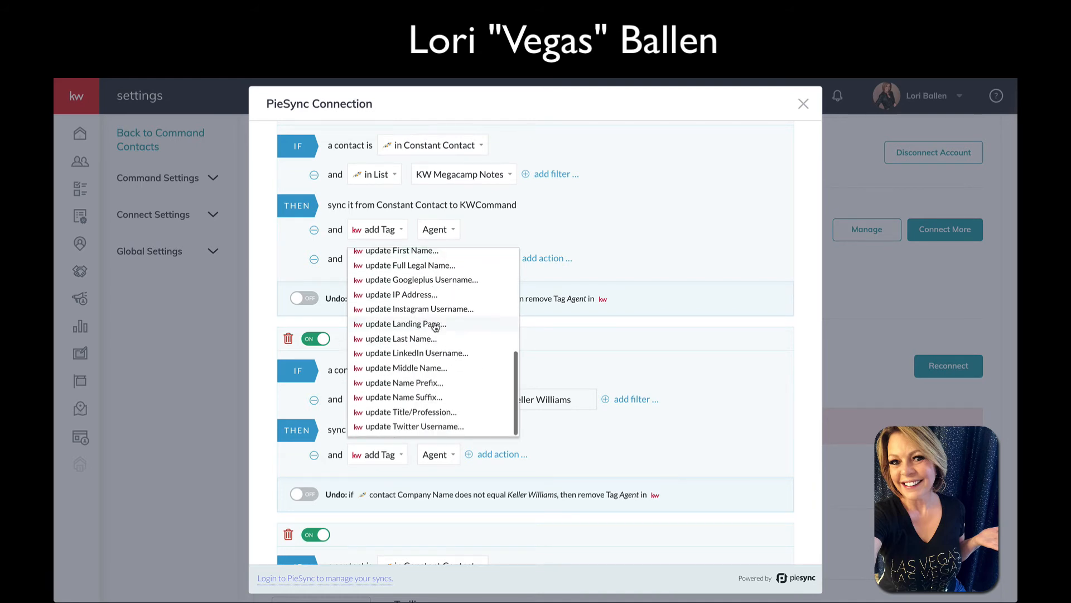
scroll(430, 362, down, 1)
click(413, 396)
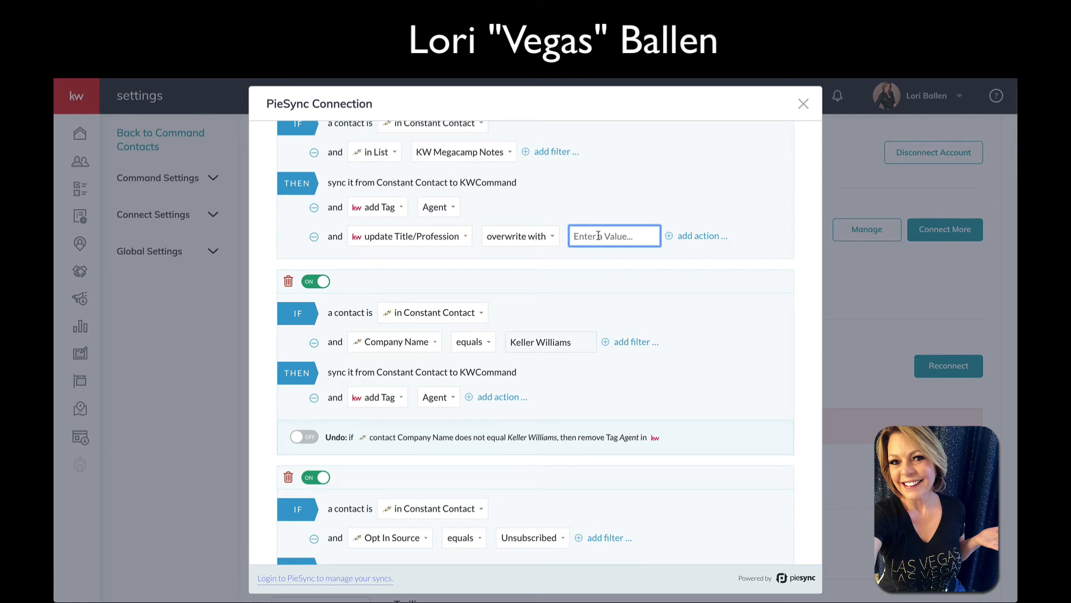
text(Real Estate Agent)
Switch the title action to 'when empty, set to' and enter Real Estate Agent
click(529, 238)
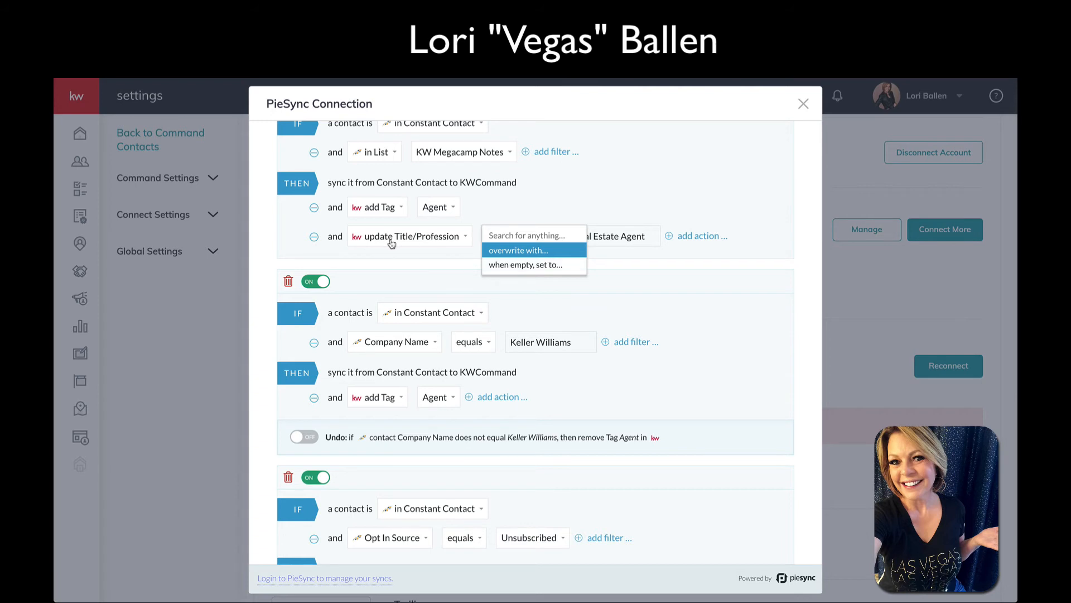
click(525, 266)
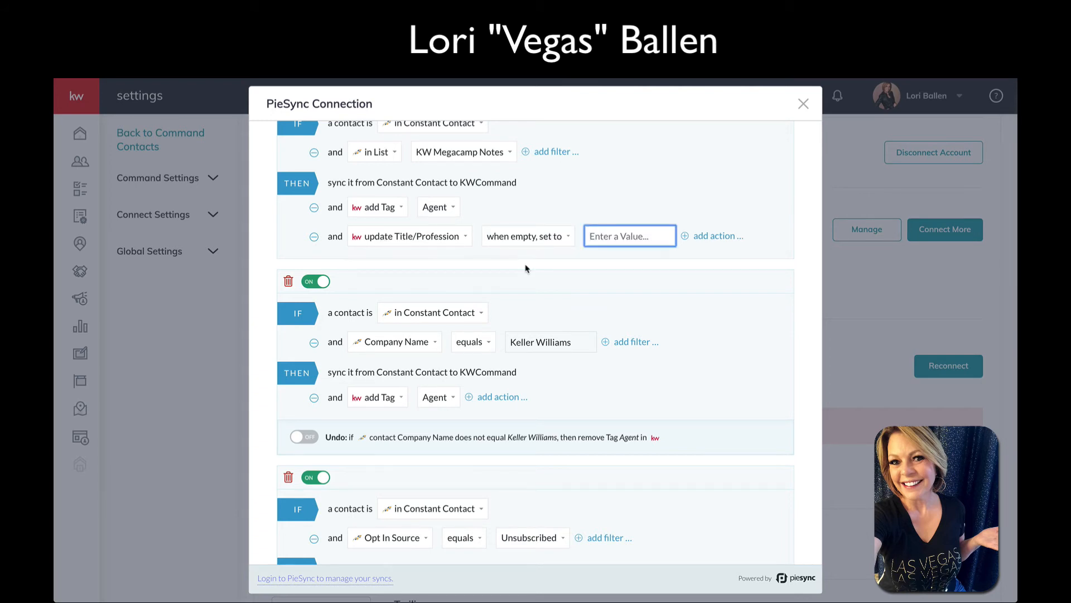
text(REal)
key(BackSpace)
key(BackSpace)
text(eal Estate Agent)
Keep the when-empty setting and commit the Real Estate Agent title value
scroll(344, 204, up, 1)
scroll(344, 204, up, 3)
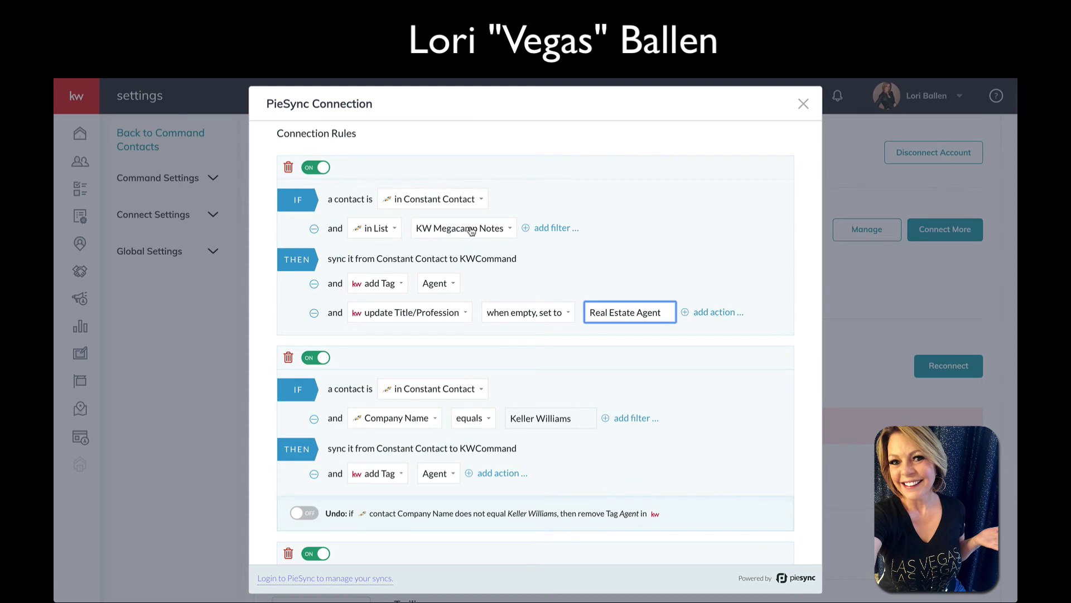
scroll(470, 231, down, 2)
scroll(295, 302, down, 1)
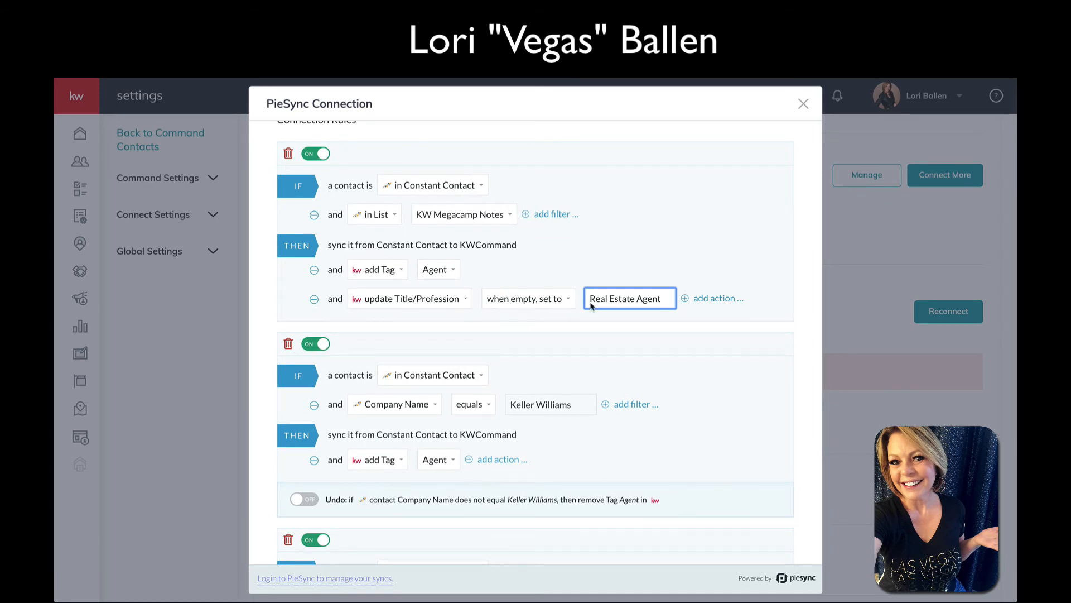
click(527, 301)
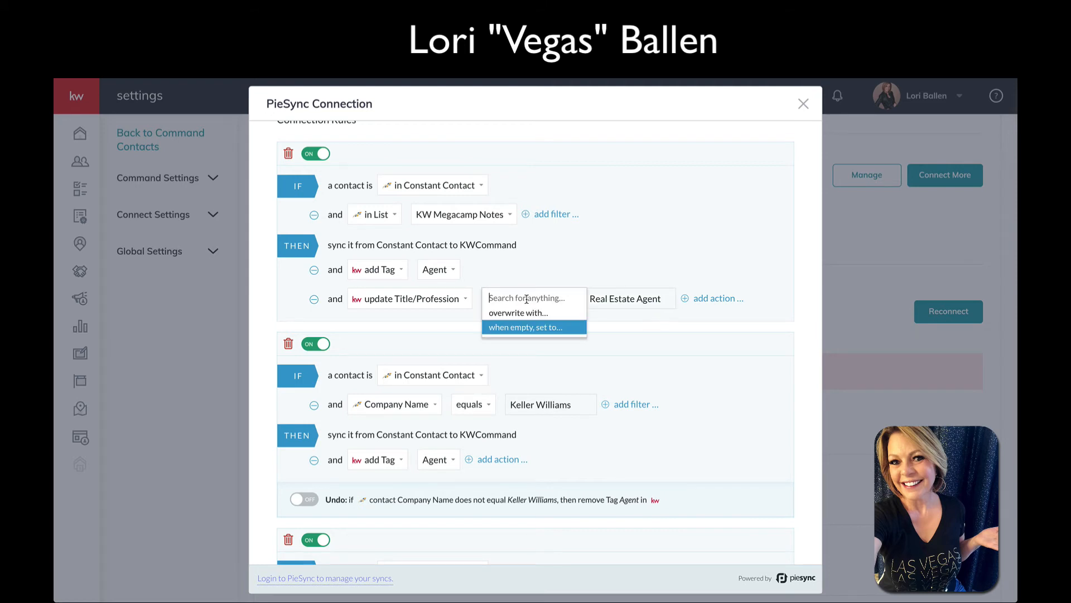
click(595, 299)
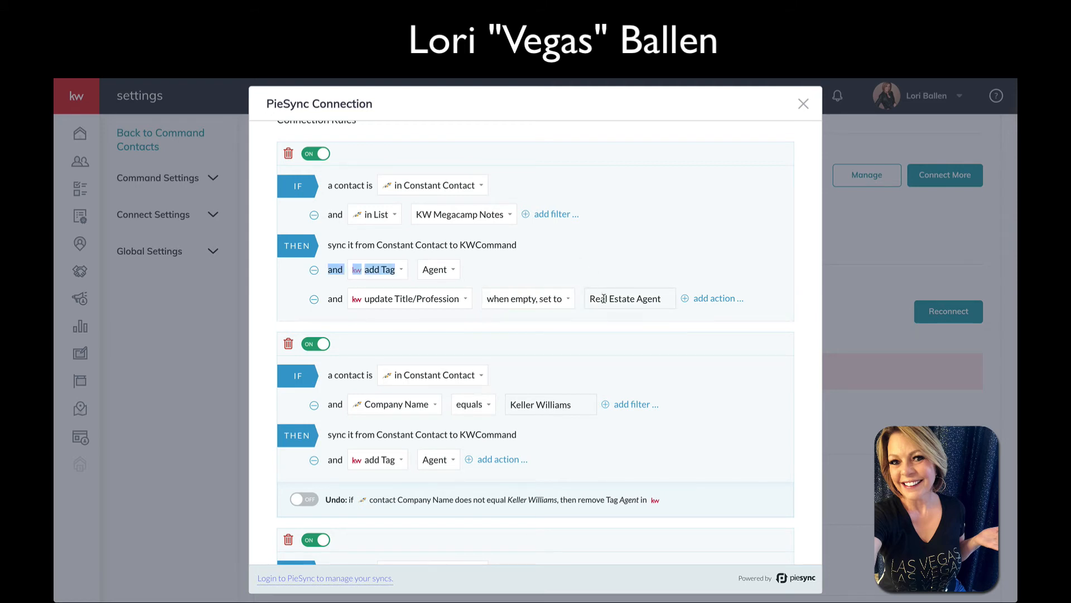
click(649, 262)
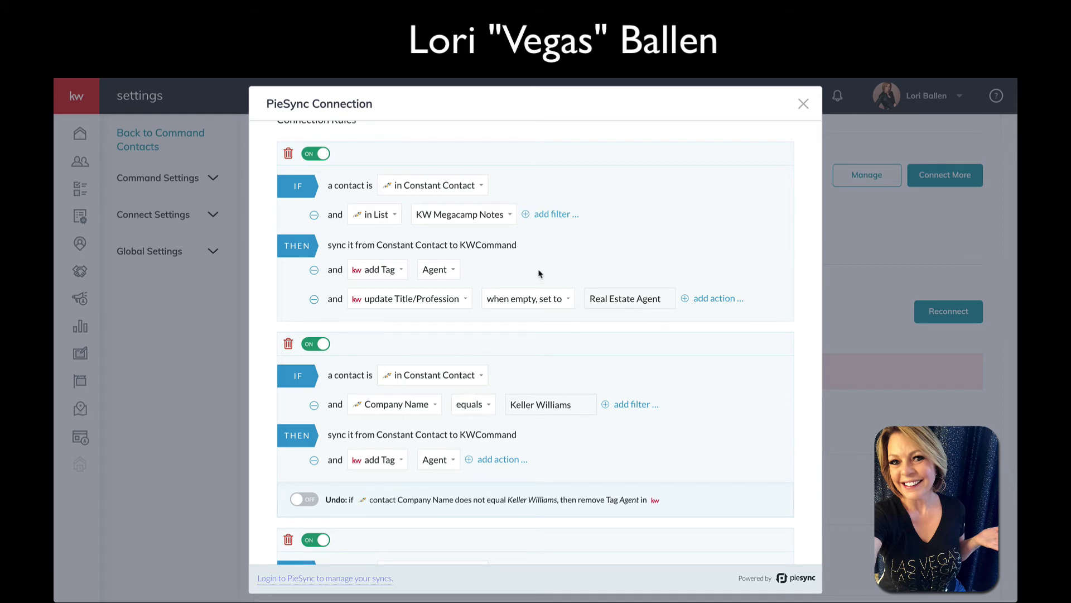
scroll(570, 257, up, 3)
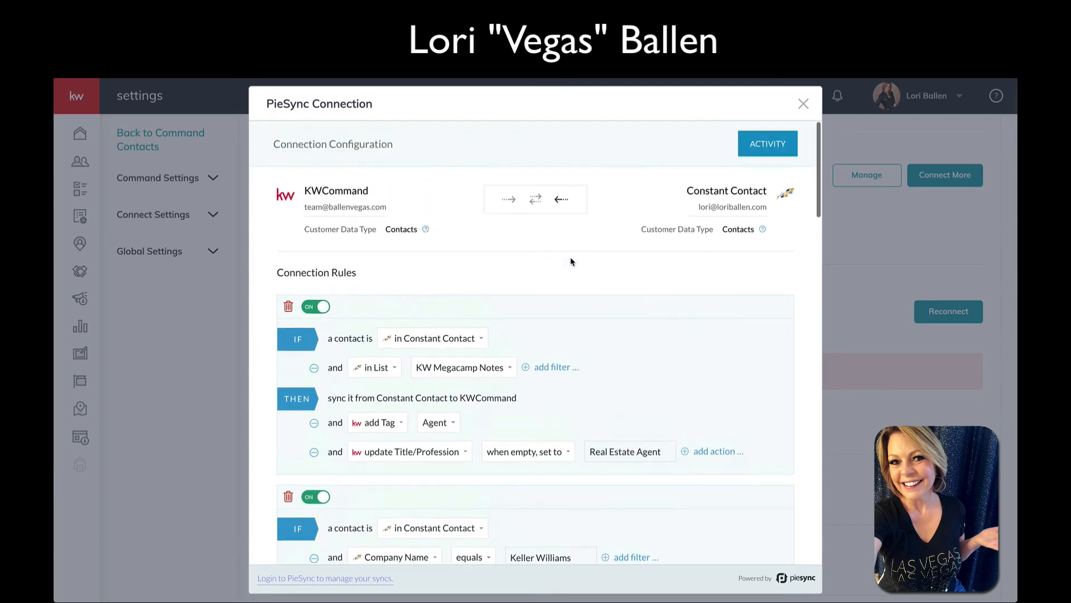
scroll(570, 257, down, 1)
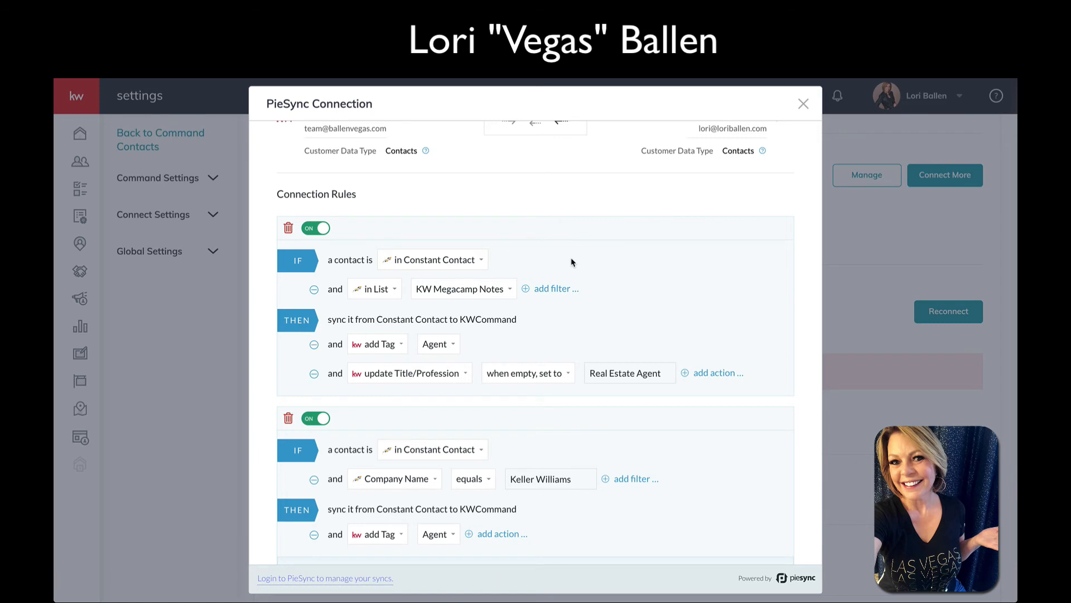
scroll(571, 261, down, 3)
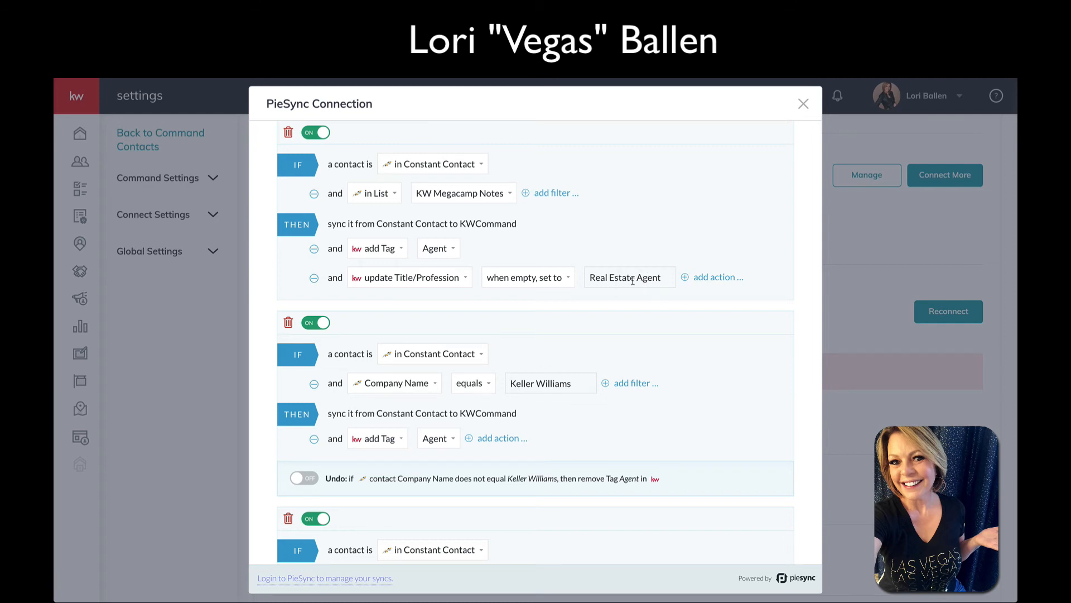
scroll(599, 267, down, 3)
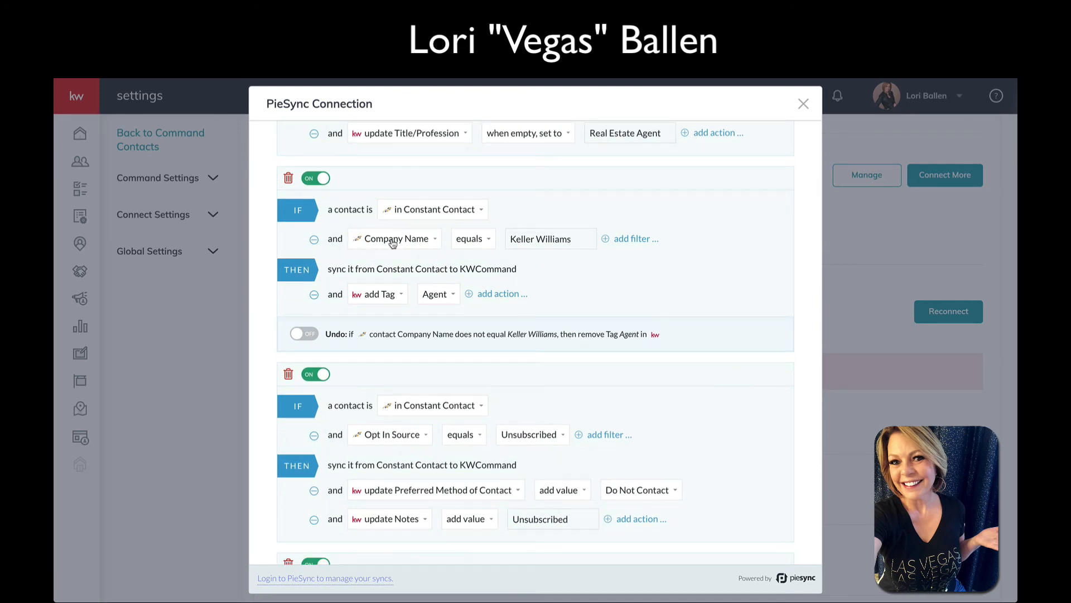
scroll(577, 254, down, 1)
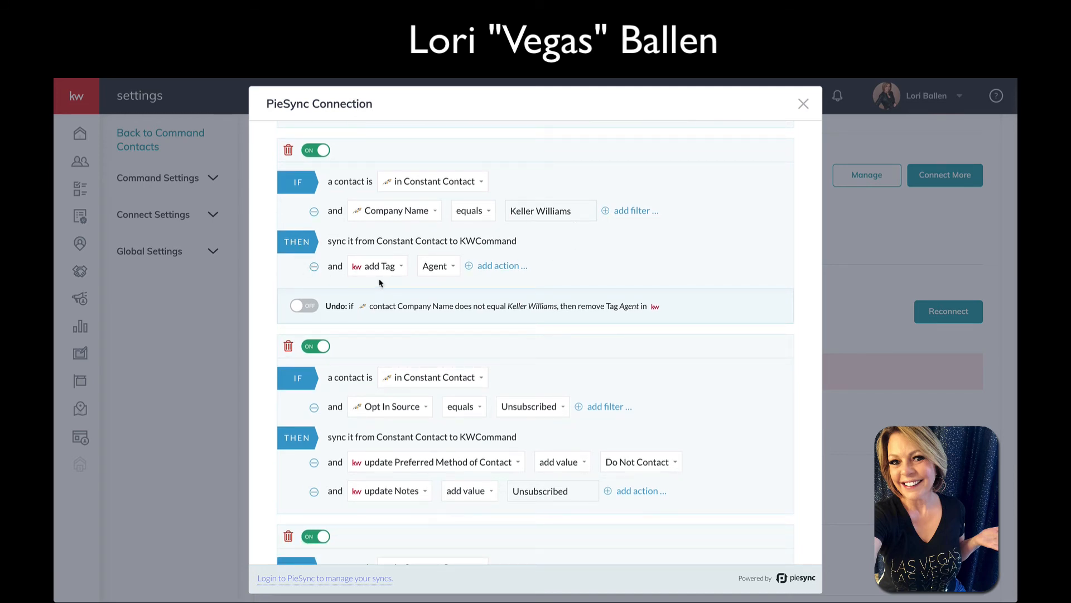
Add an 'update Company' action to the Keller Williams rule, set when empty to Keller Williams
click(500, 267)
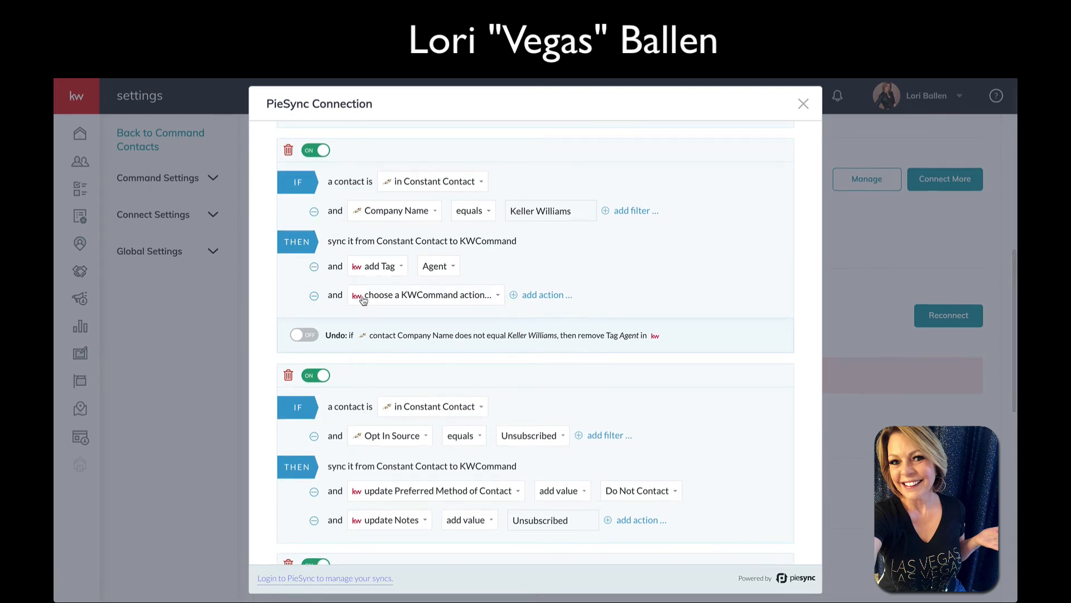
click(406, 296)
scroll(435, 415, down, 1)
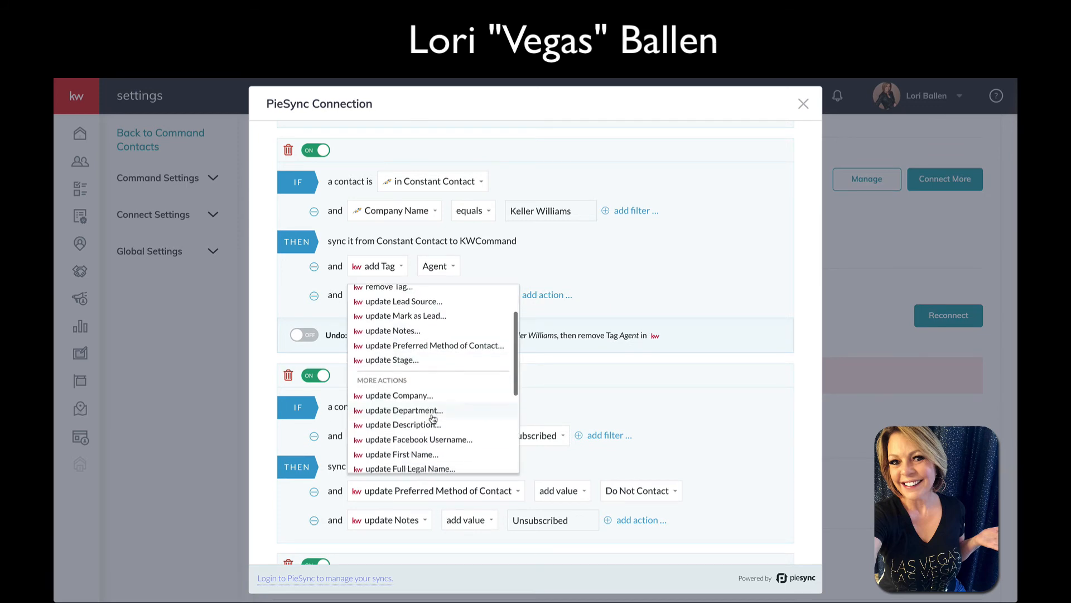
click(426, 395)
click(487, 299)
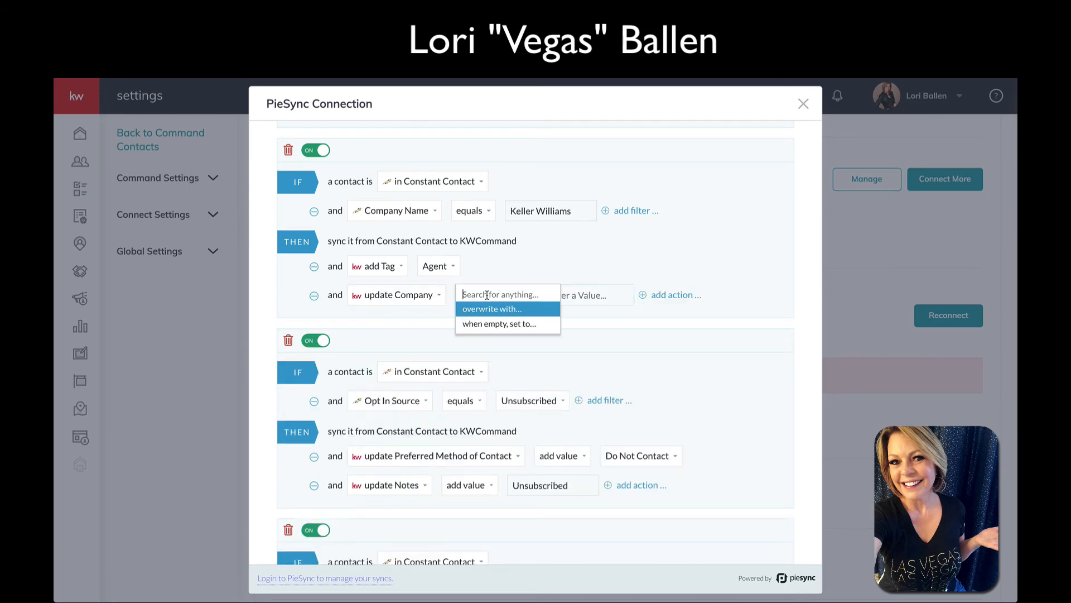
click(496, 323)
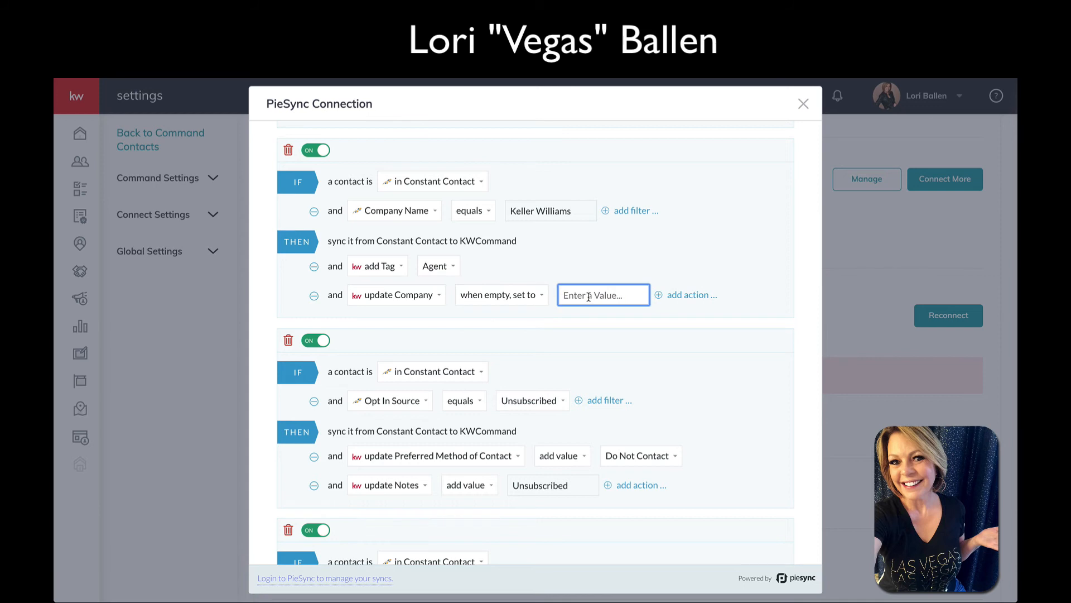
text(Keller Williams)
scroll(353, 253, down, 3)
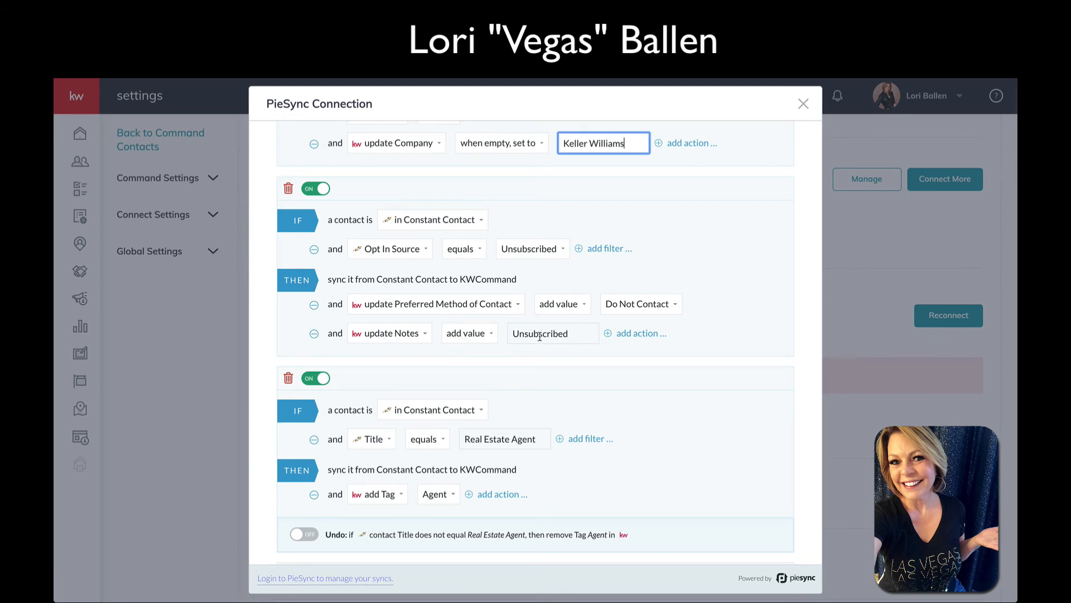
scroll(540, 336, down, 1)
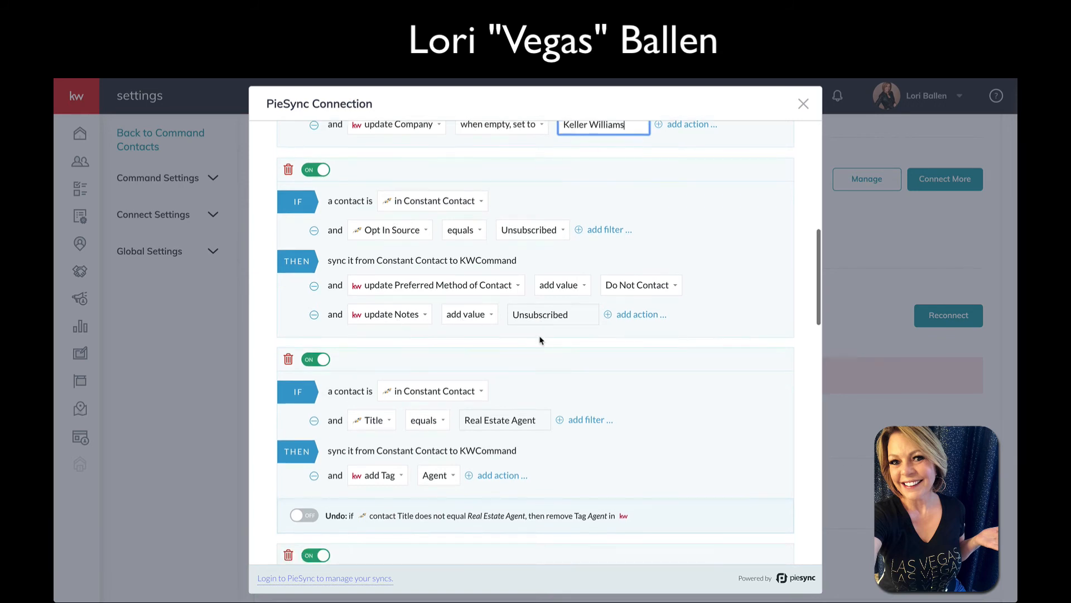
scroll(540, 339, down, 1)
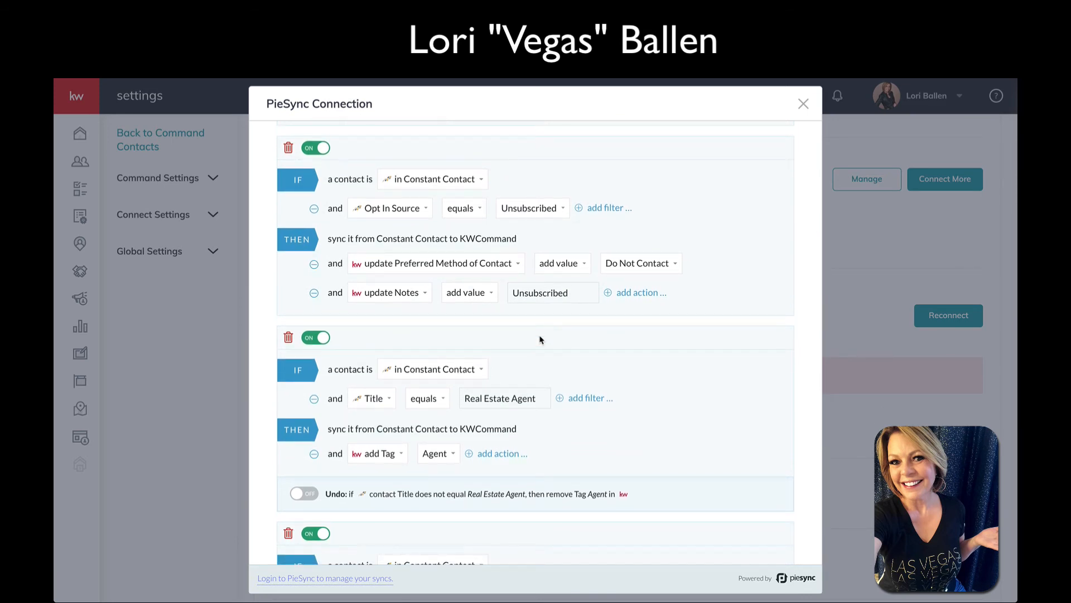
scroll(540, 339, down, 4)
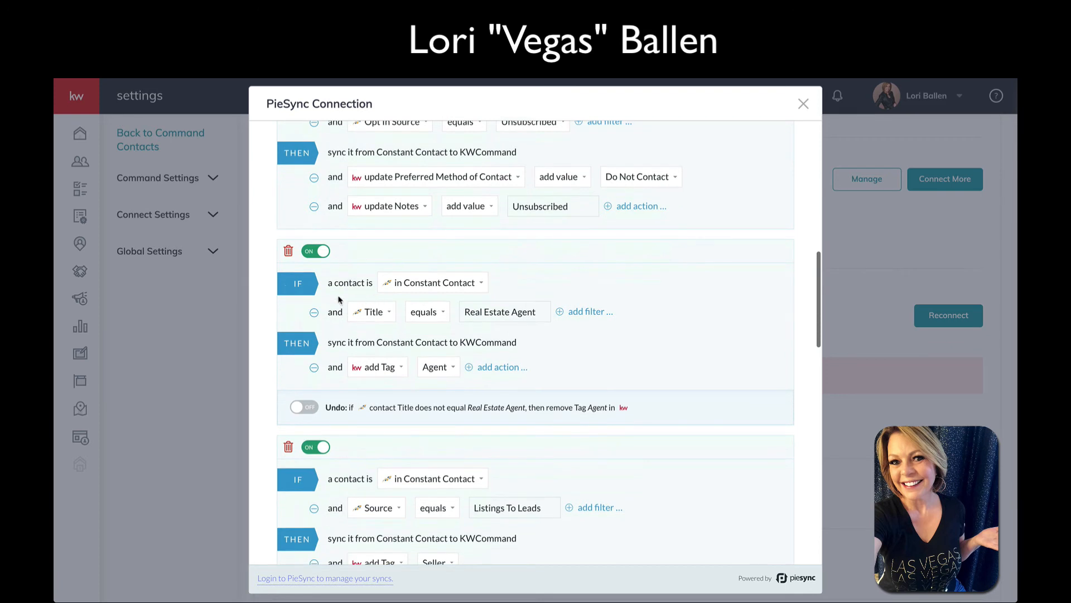
scroll(369, 280, down, 1)
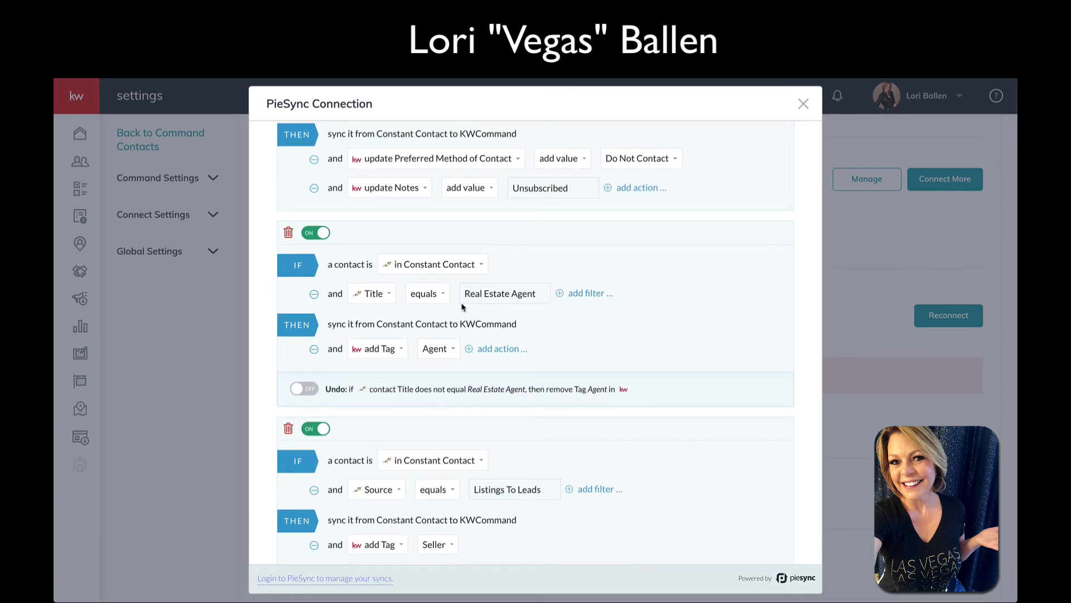
scroll(511, 301, up, 14)
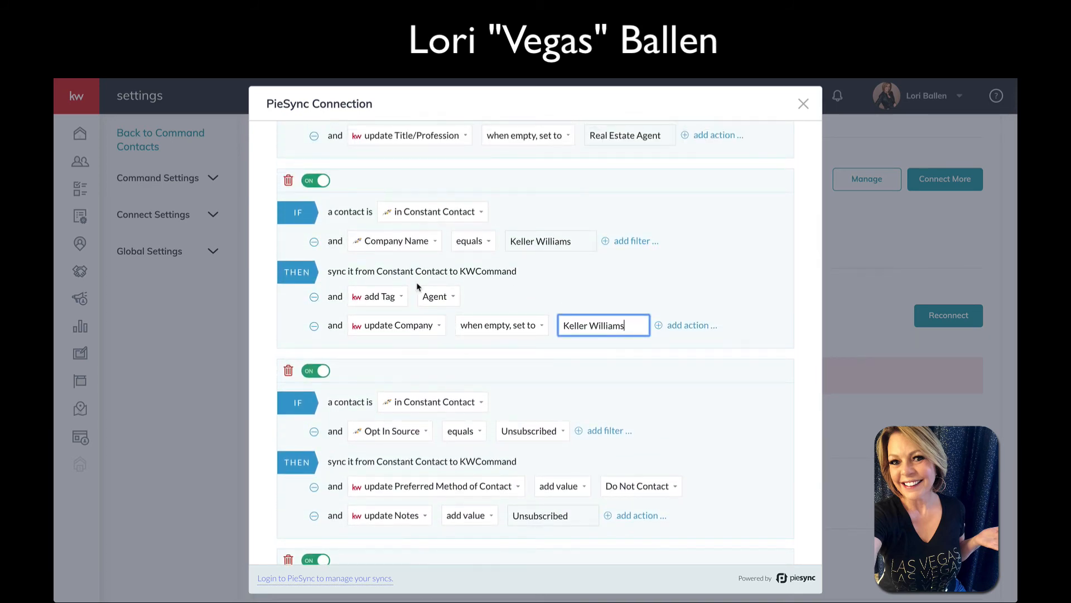
Add an 'update Title/Profession' action overwriting with Real Estate Agent to the Title rule
scroll(556, 268, up, 4)
scroll(556, 266, down, 18)
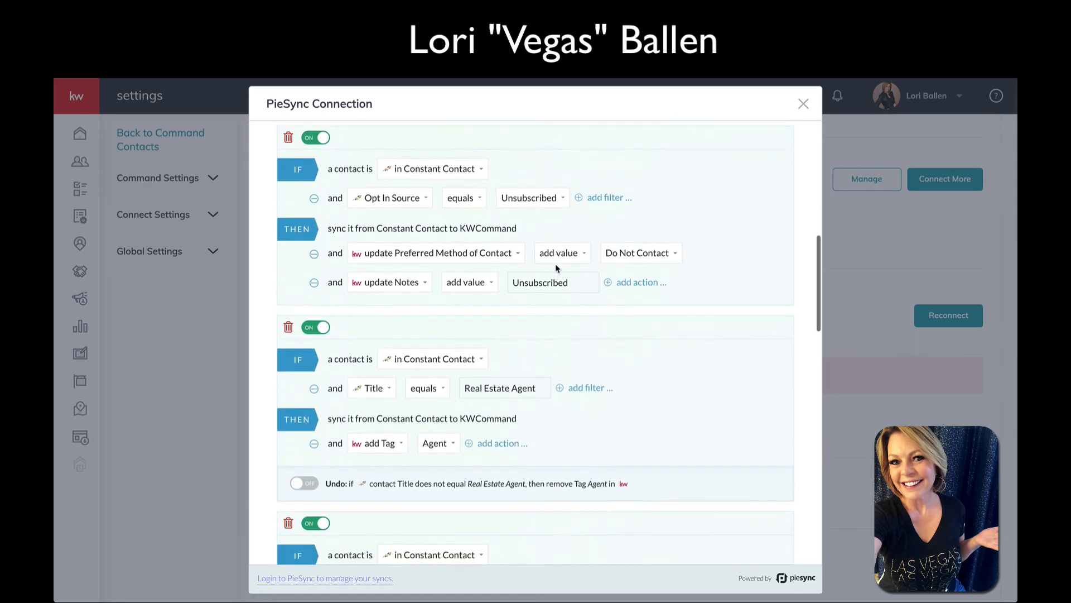
scroll(488, 290, down, 1)
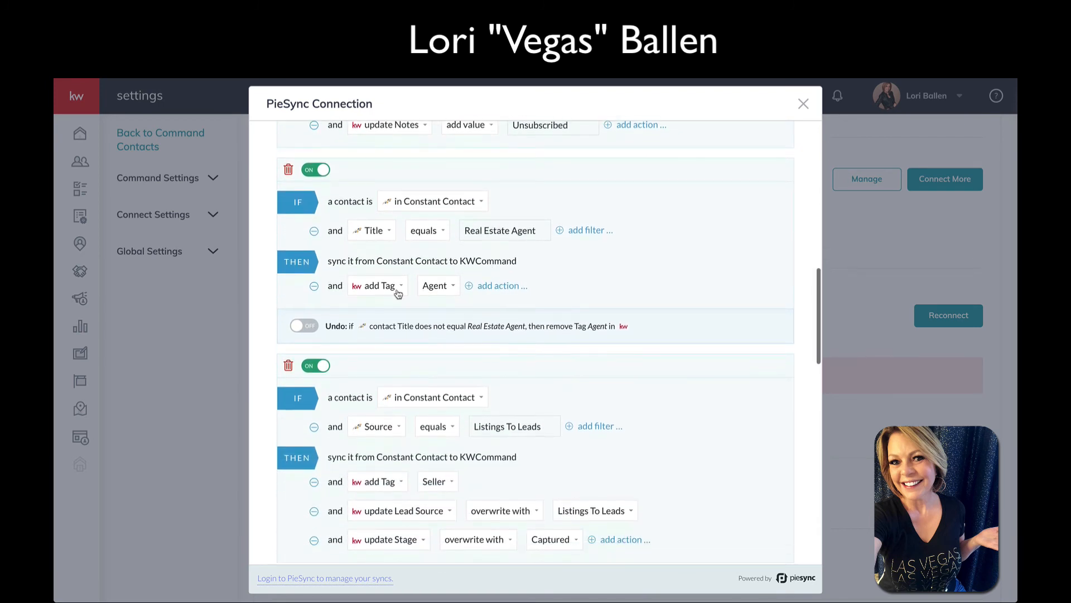
click(512, 287)
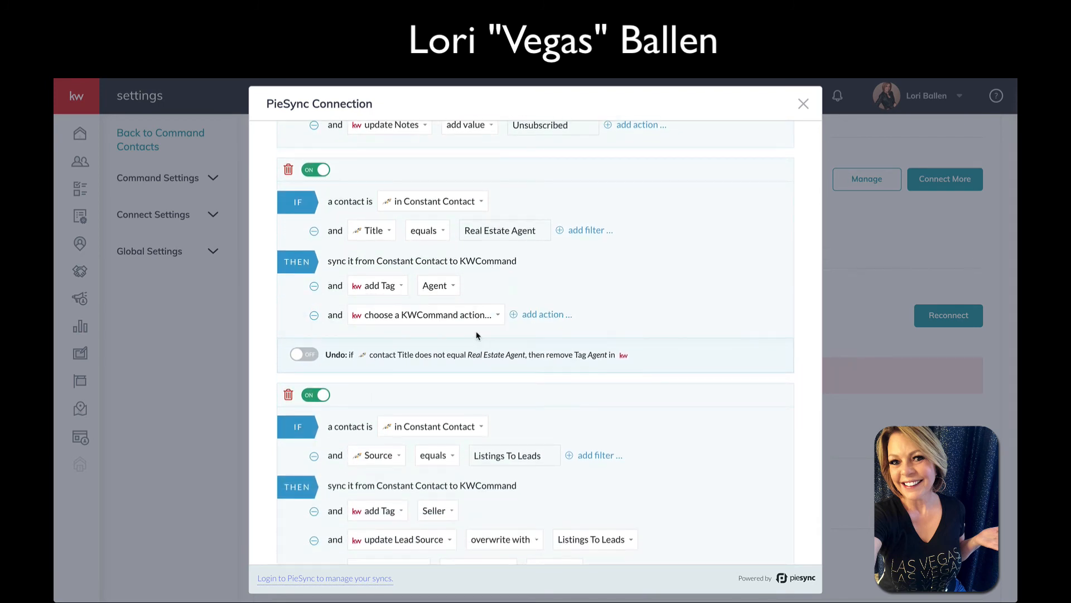
click(433, 315)
scroll(434, 450, down, 8)
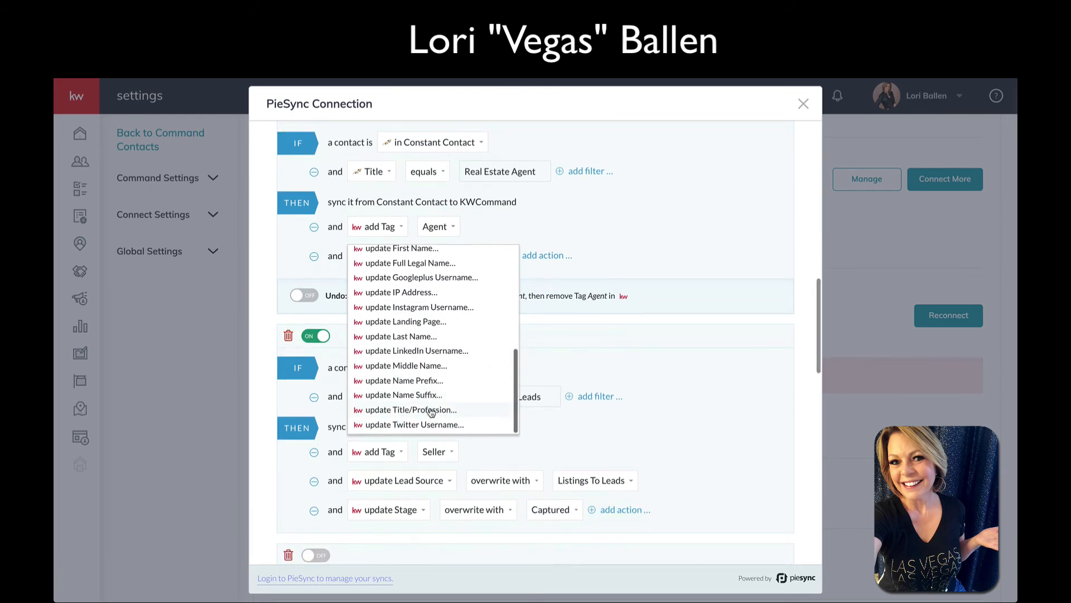
click(411, 410)
text(Real Estate)
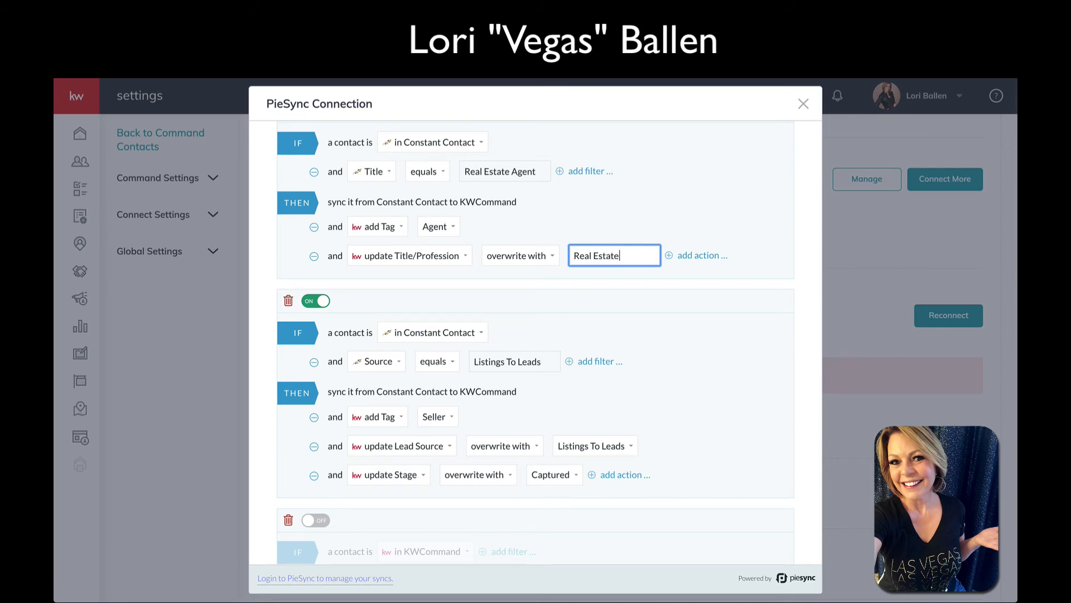
text( Agent)
scroll(586, 251, down, 3)
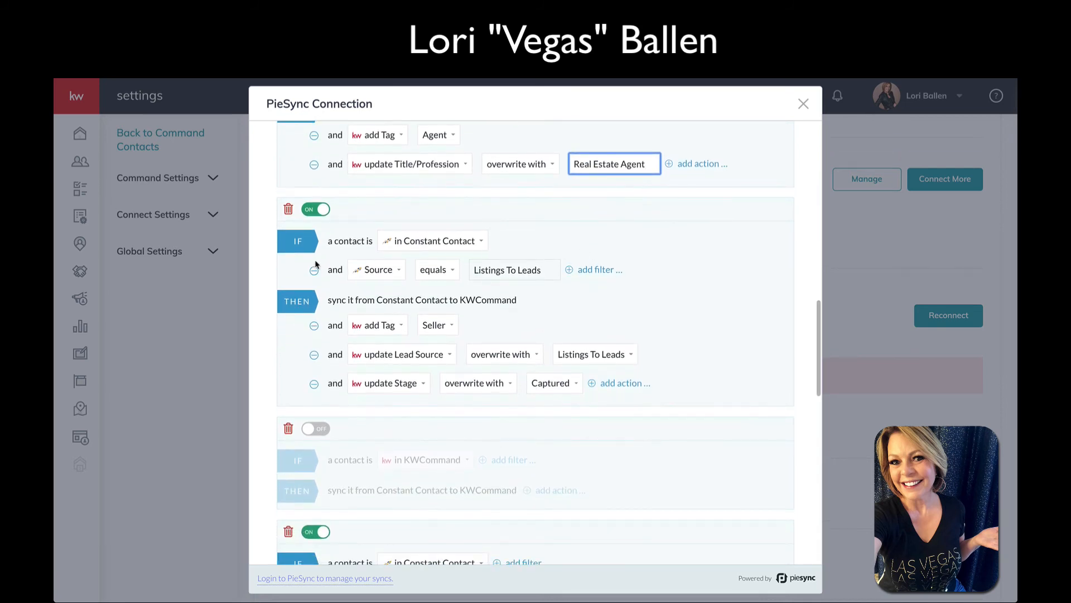
scroll(315, 265, down, 1)
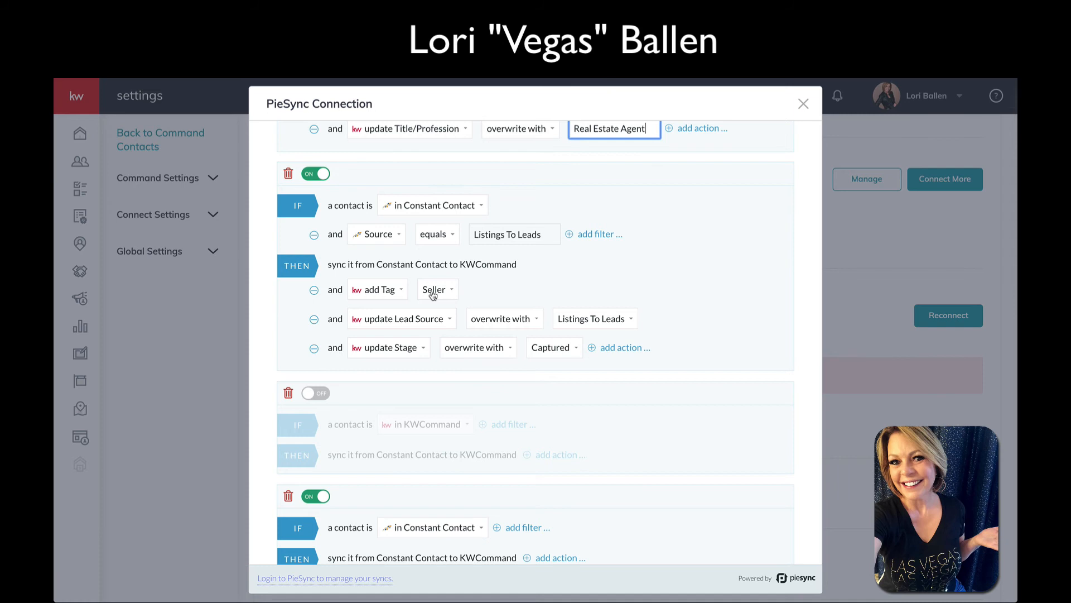
Delete the Lead Source update from the Listings To Leads rule, keeping the Captured stage
scroll(433, 295, down, 1)
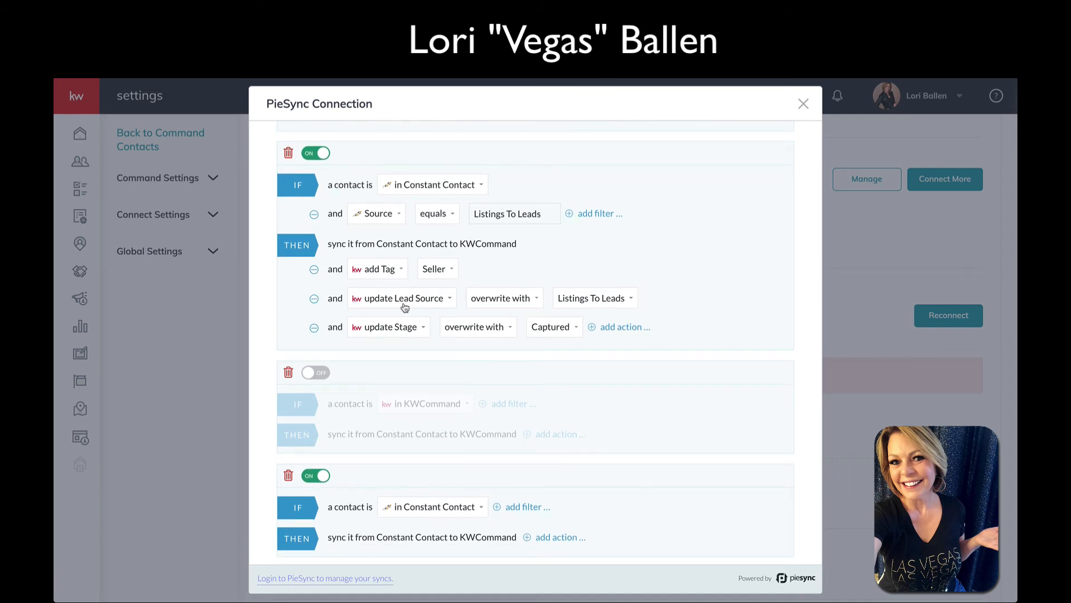
click(517, 300)
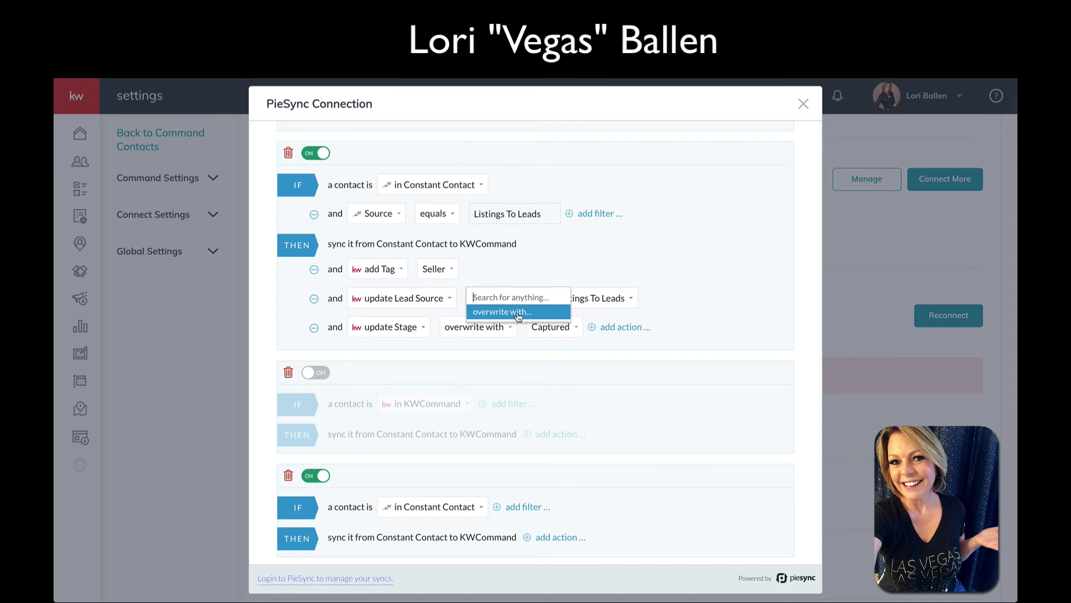
click(498, 278)
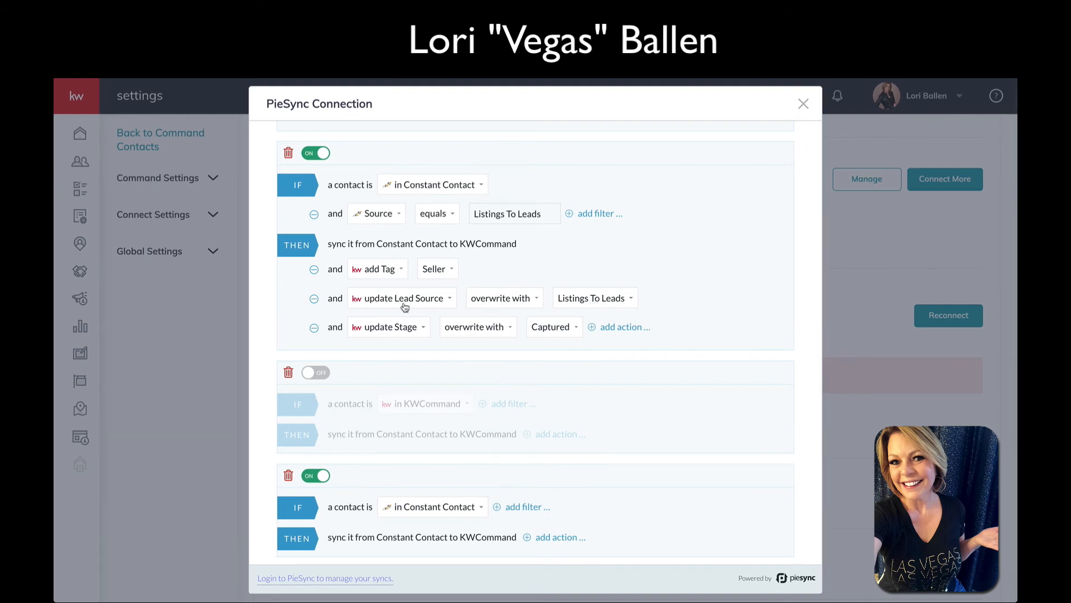
scroll(347, 306, up, 1)
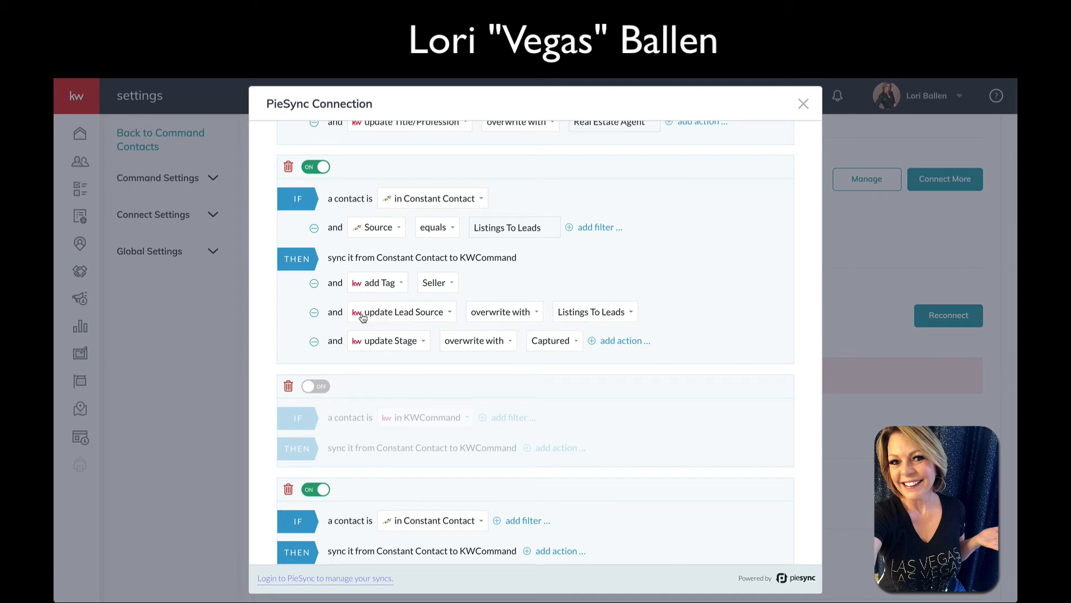
click(314, 313)
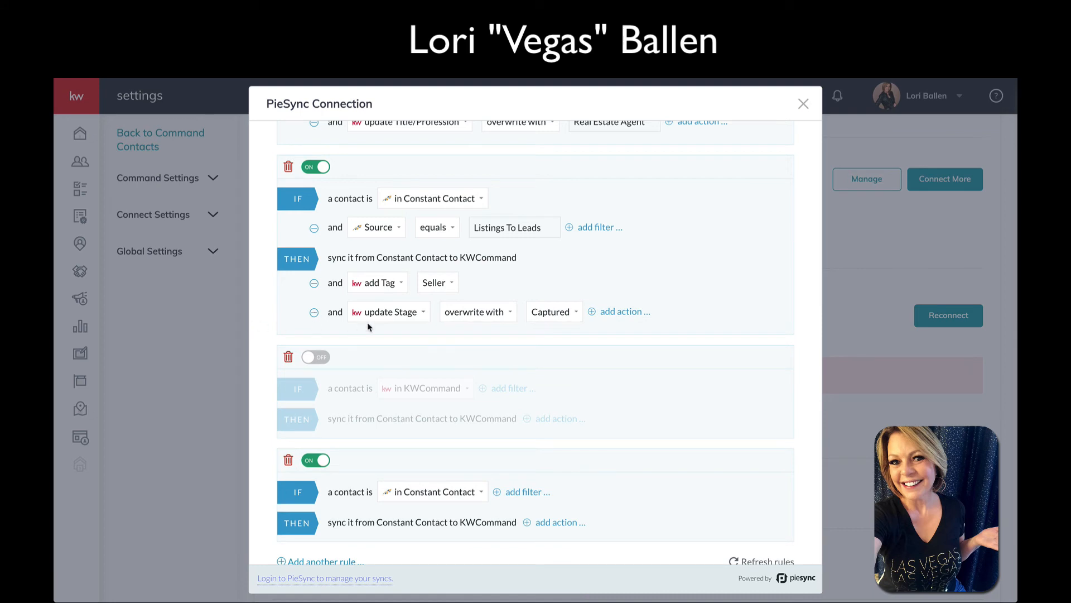
scroll(368, 327, up, 1)
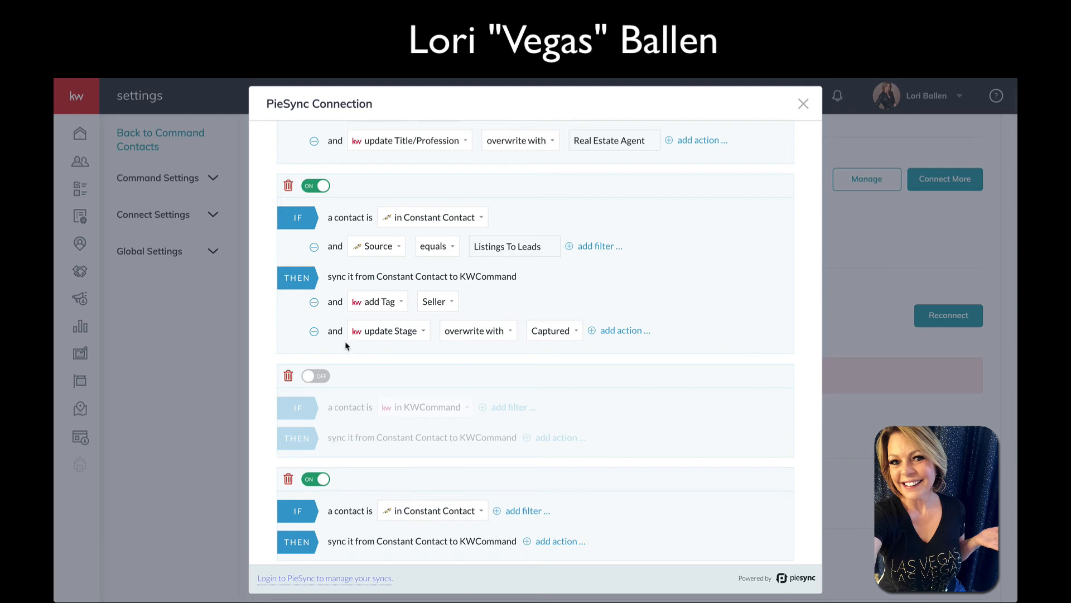
click(559, 339)
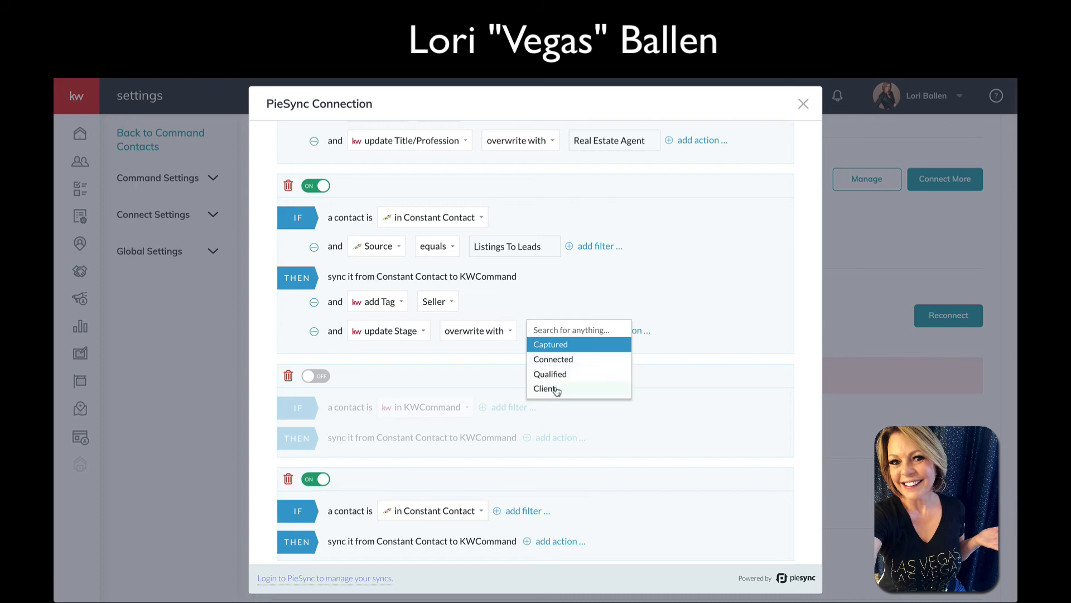
click(559, 345)
scroll(663, 321, down, 1)
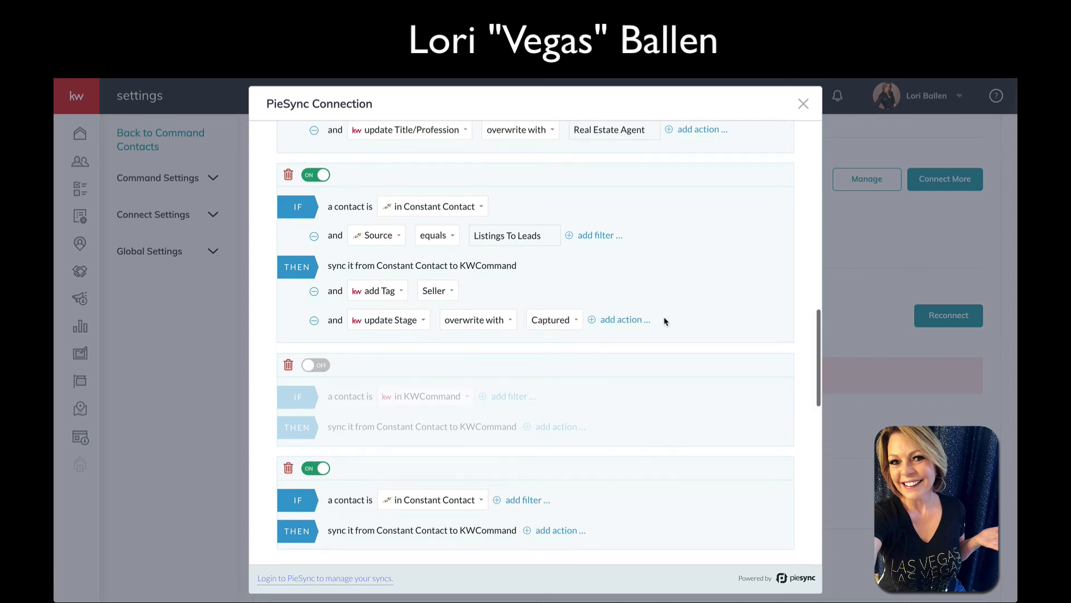
Save the edited rules with SAVE AND RESUME SYNCING at the bottom of the dialog
scroll(660, 323, up, 6)
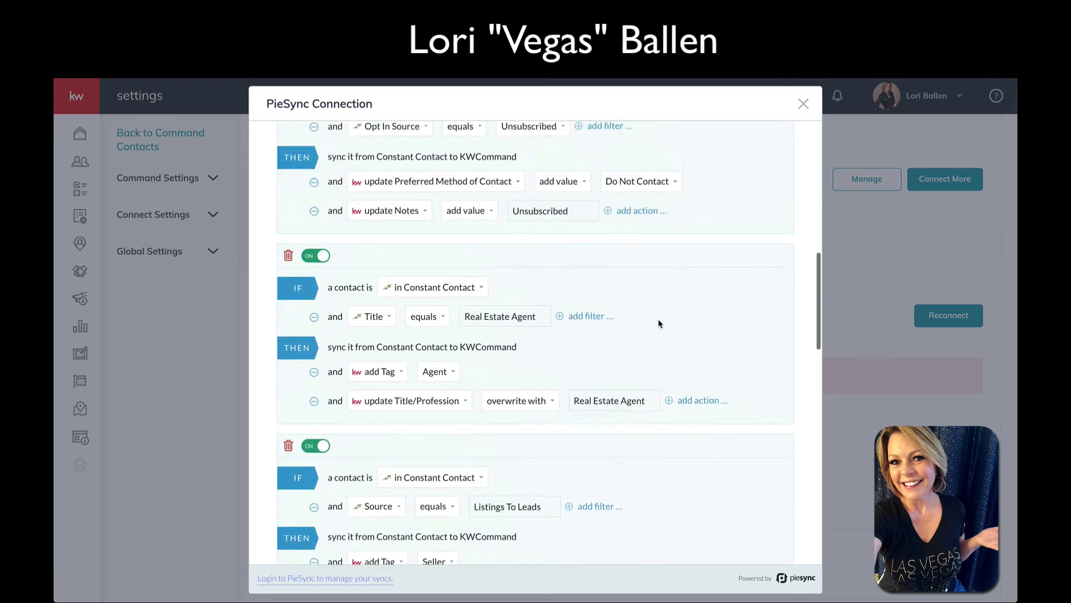
scroll(659, 322, down, 8)
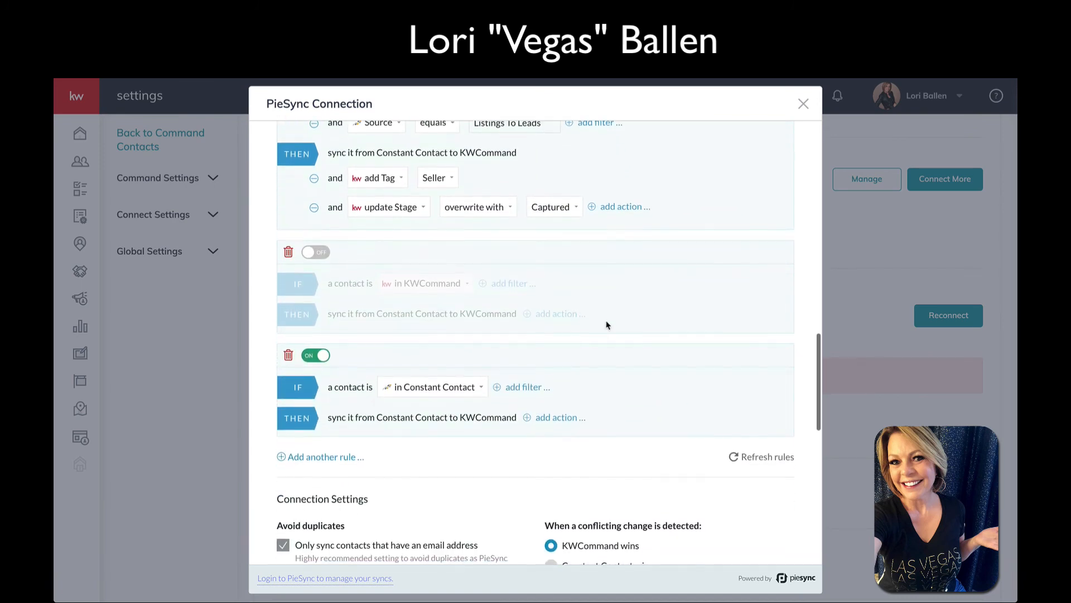
scroll(390, 361, down, 1)
scroll(567, 310, down, 10)
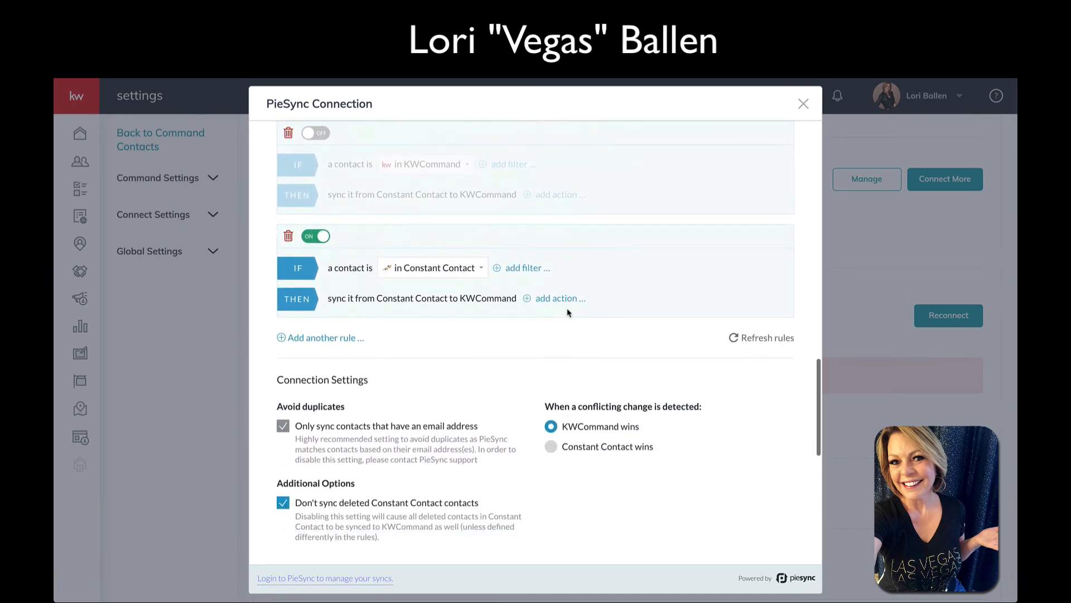
scroll(567, 311, down, 3)
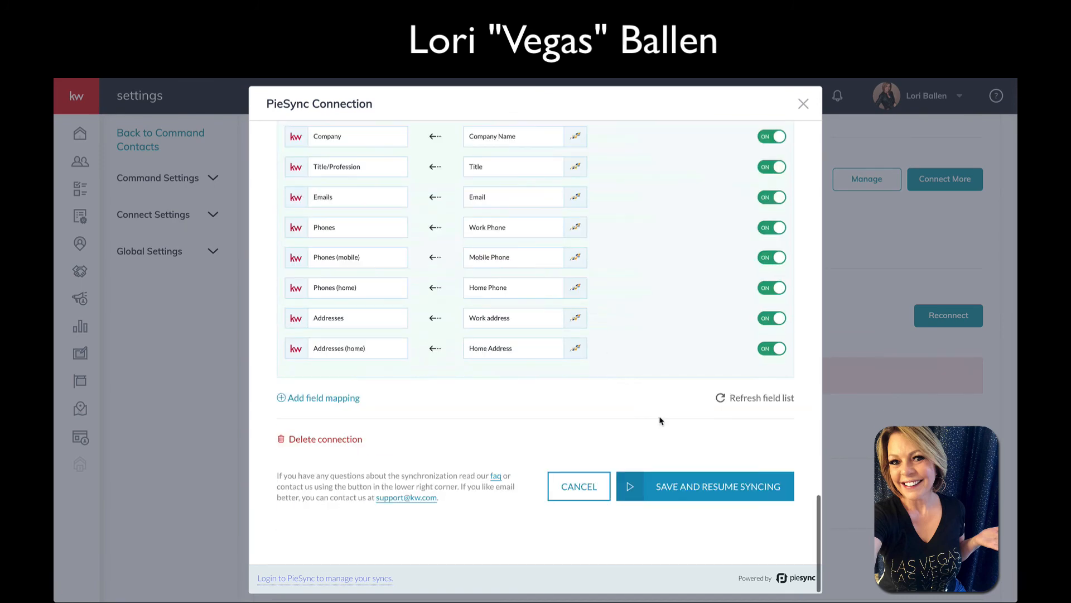
click(731, 489)
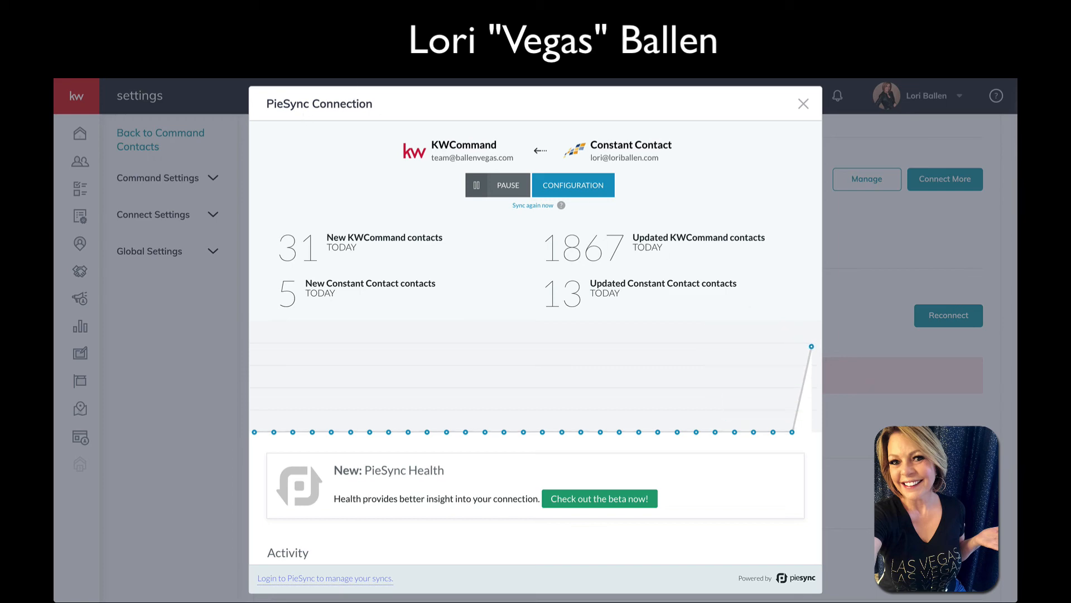
Close the PieSync Connection window and go to the Contacts list
scroll(536, 340, up, 4)
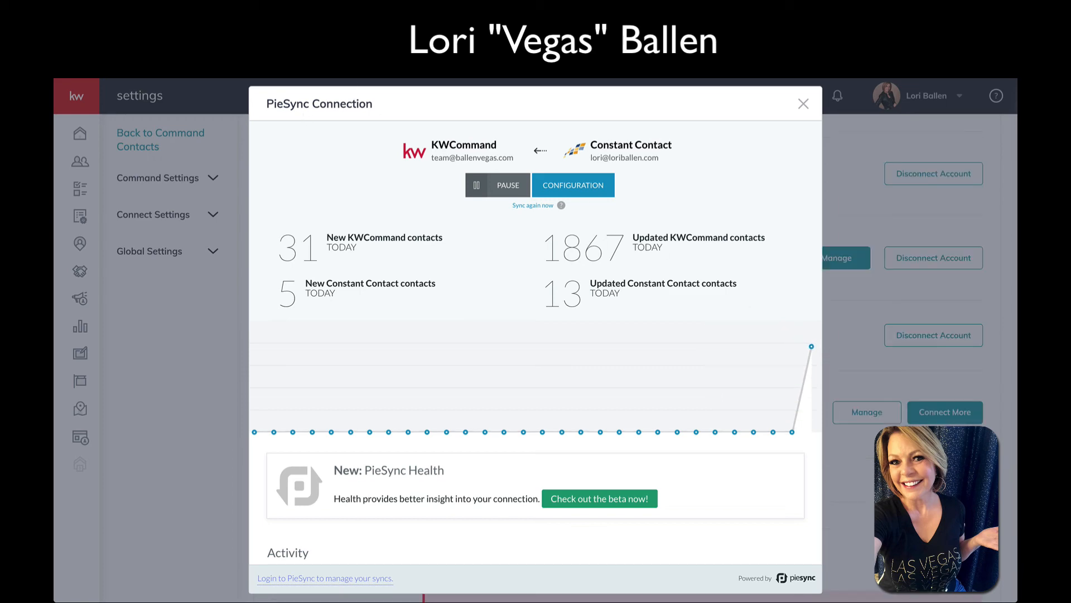
click(803, 104)
click(81, 162)
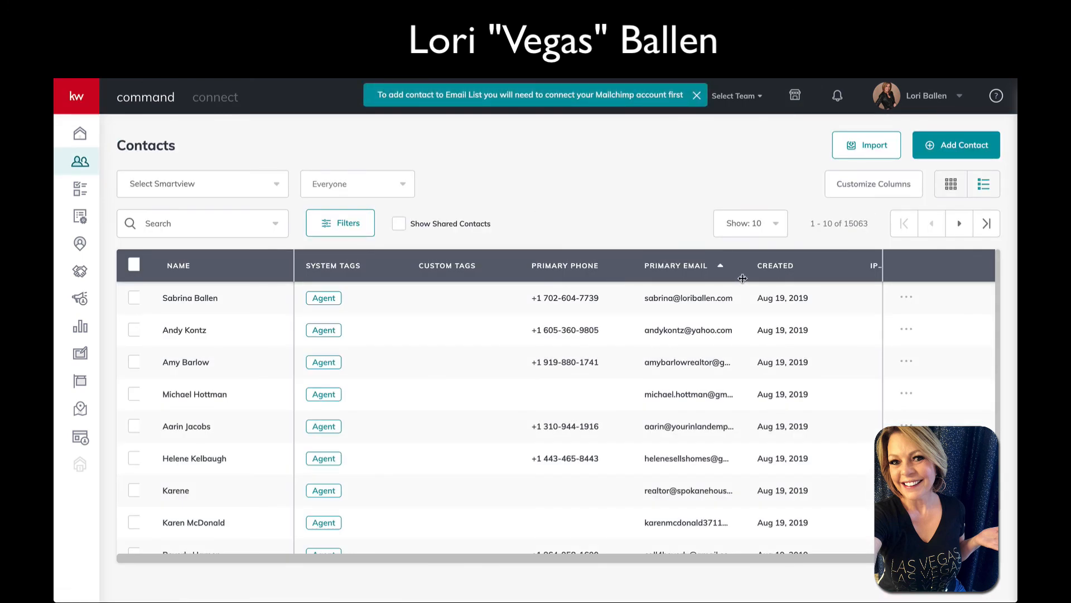
Sort contacts by CREATED newest first and move to page 2 (contacts 11–20)
click(793, 267)
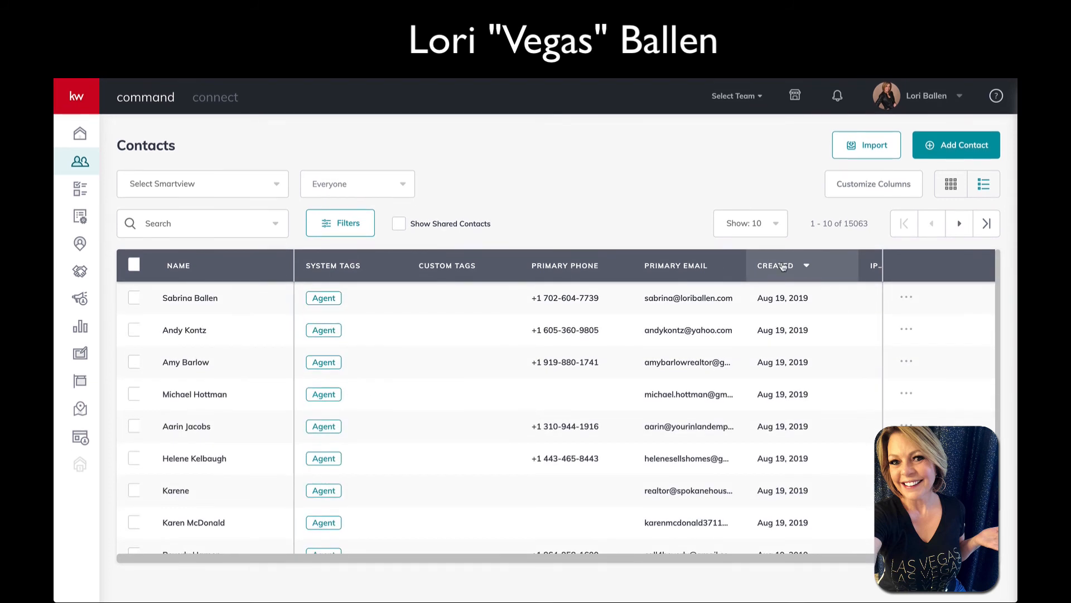
click(794, 267)
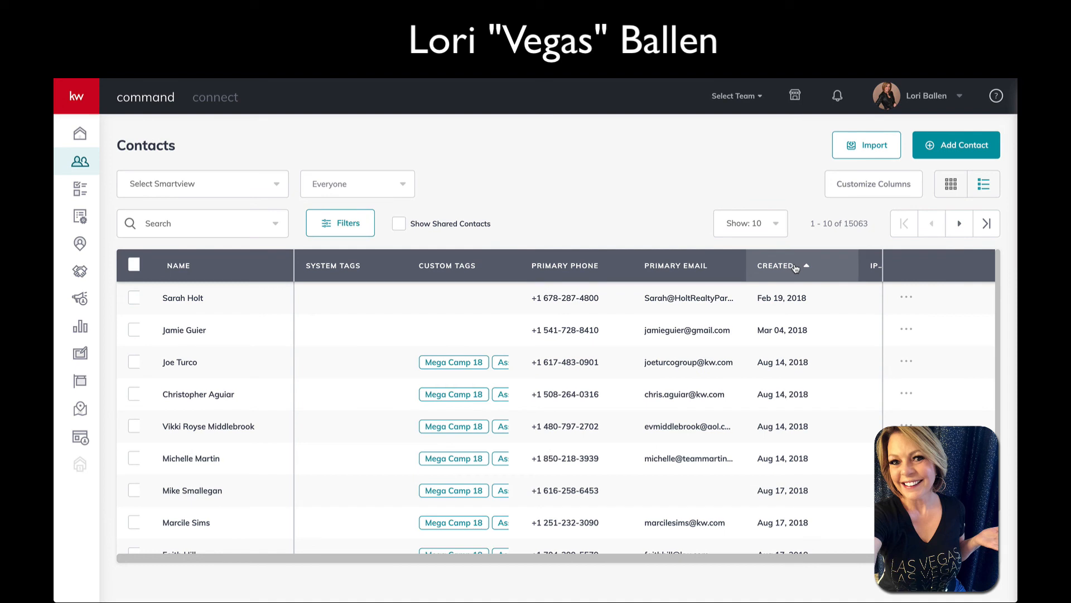
click(795, 266)
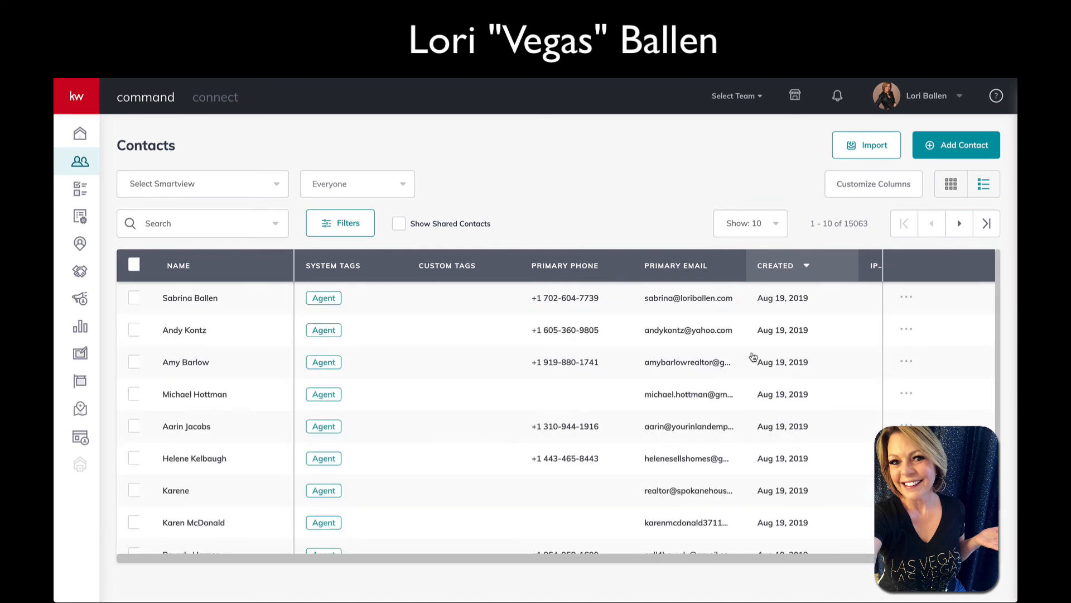
scroll(300, 382, down, 1)
scroll(300, 382, up, 1)
scroll(562, 244, down, 1)
scroll(560, 245, down, 1)
scroll(560, 244, up, 1)
scroll(323, 375, down, 2)
scroll(329, 334, up, 2)
scroll(329, 313, down, 2)
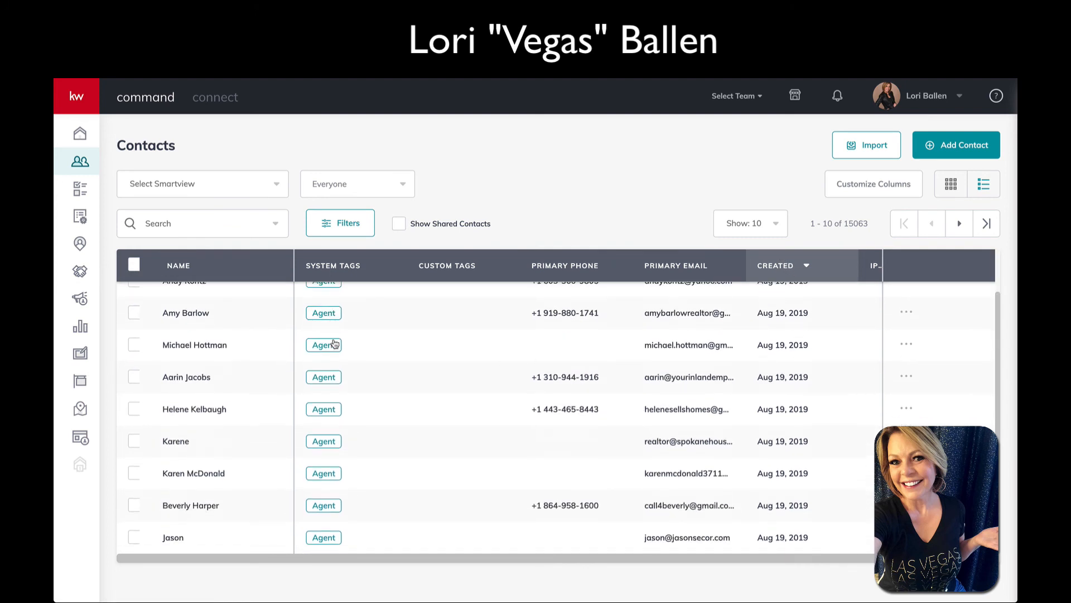
click(959, 224)
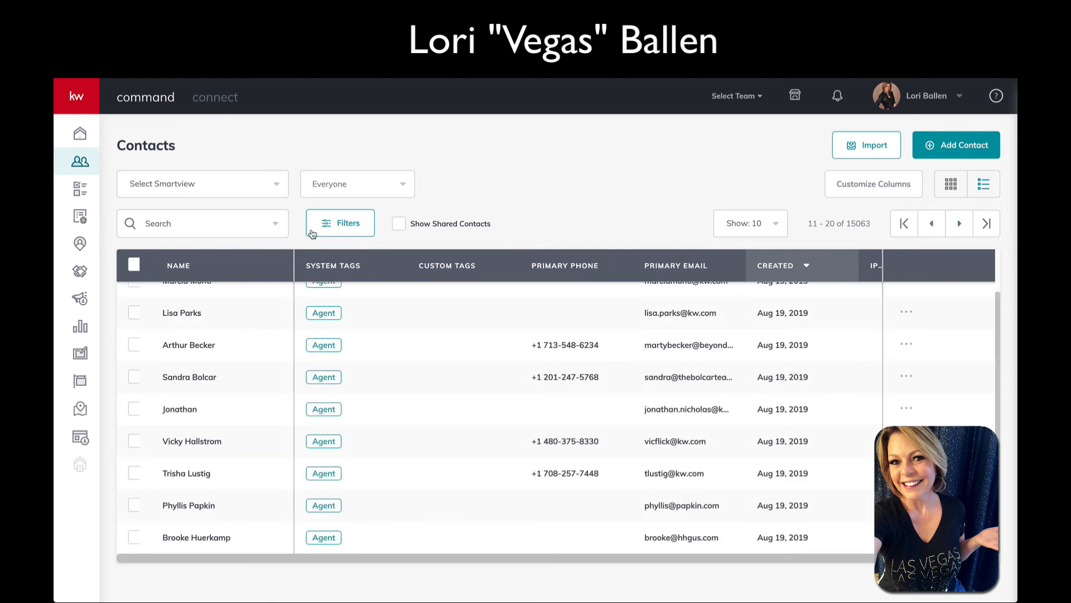
Move on to the third page of contacts (21–30)
scroll(337, 434, down, 1)
scroll(337, 434, up, 1)
click(960, 224)
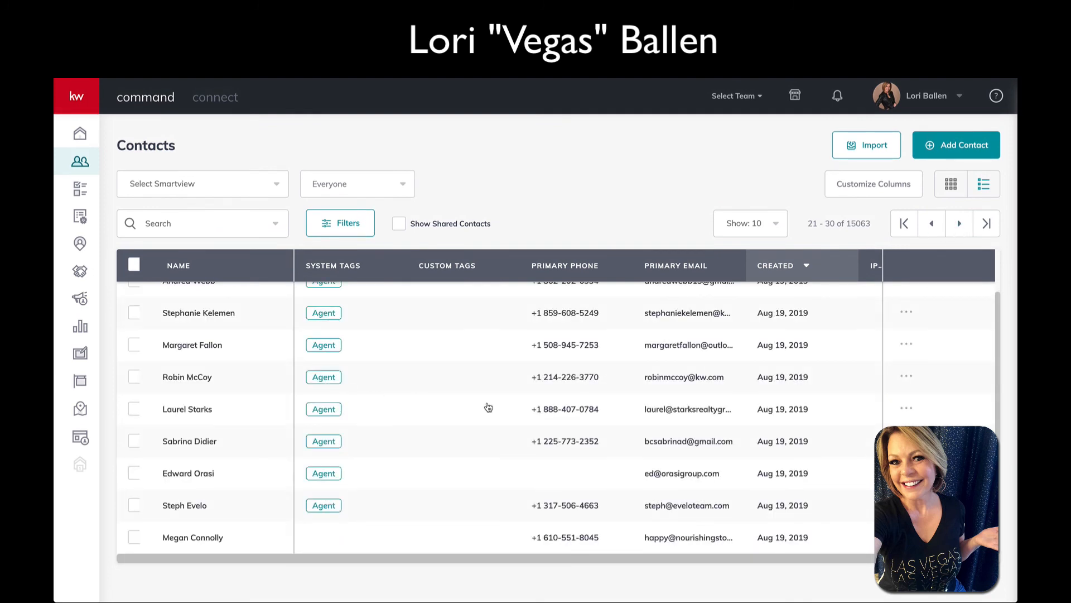
scroll(779, 345, up, 2)
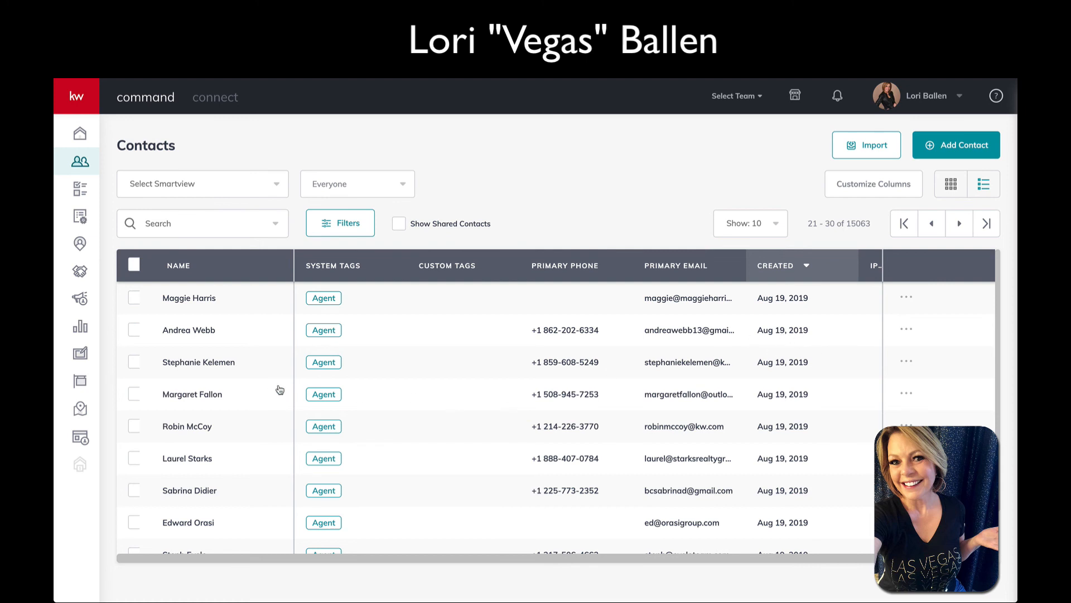
scroll(772, 397, down, 2)
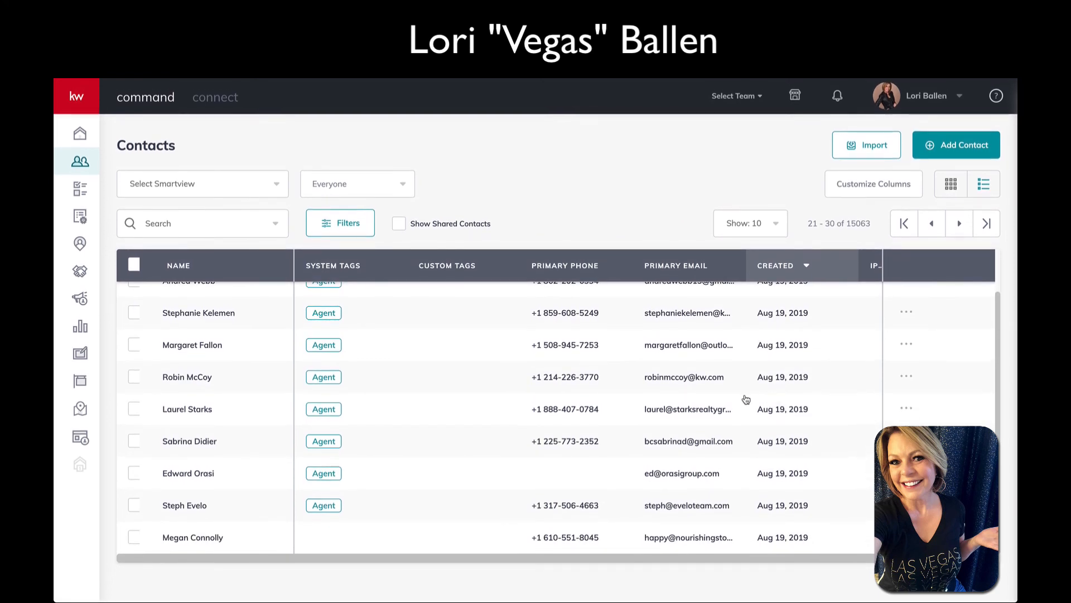
Show 50 contacts per page and scroll through the contacts table
click(770, 230)
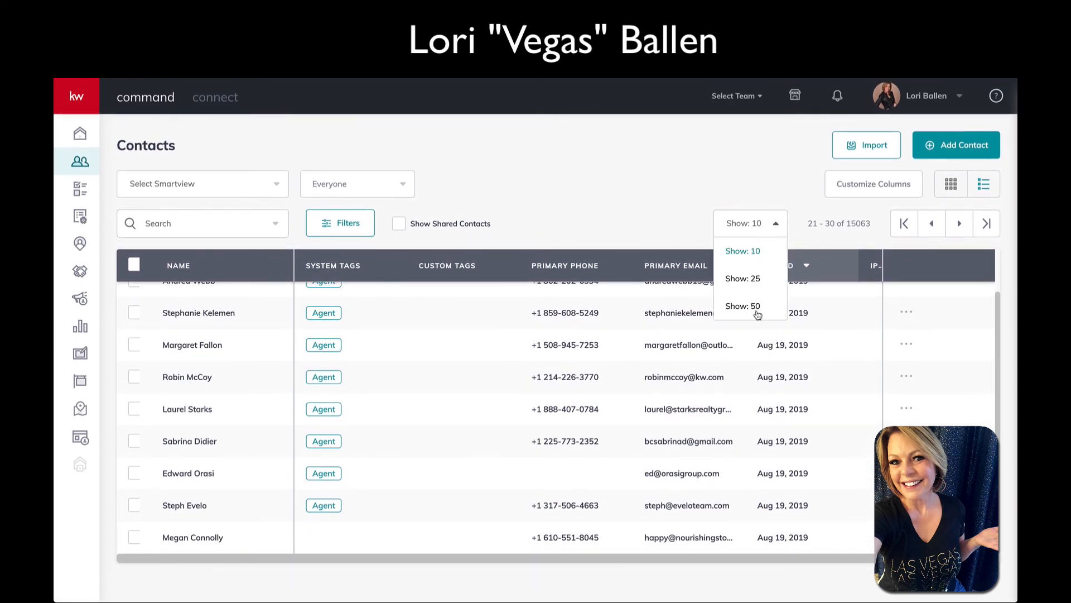
click(756, 310)
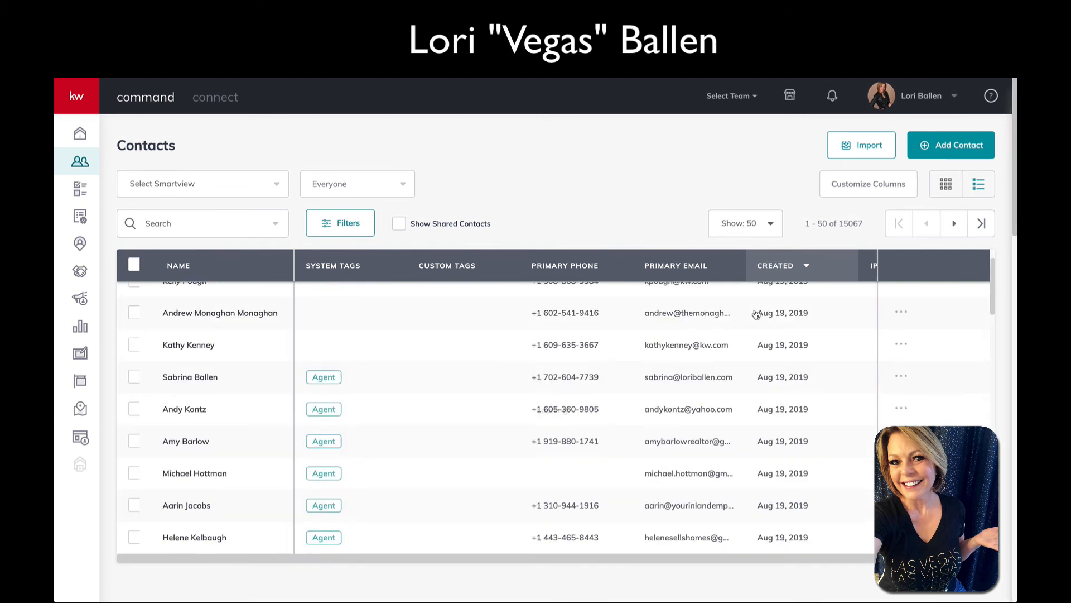
scroll(339, 347, up, 2)
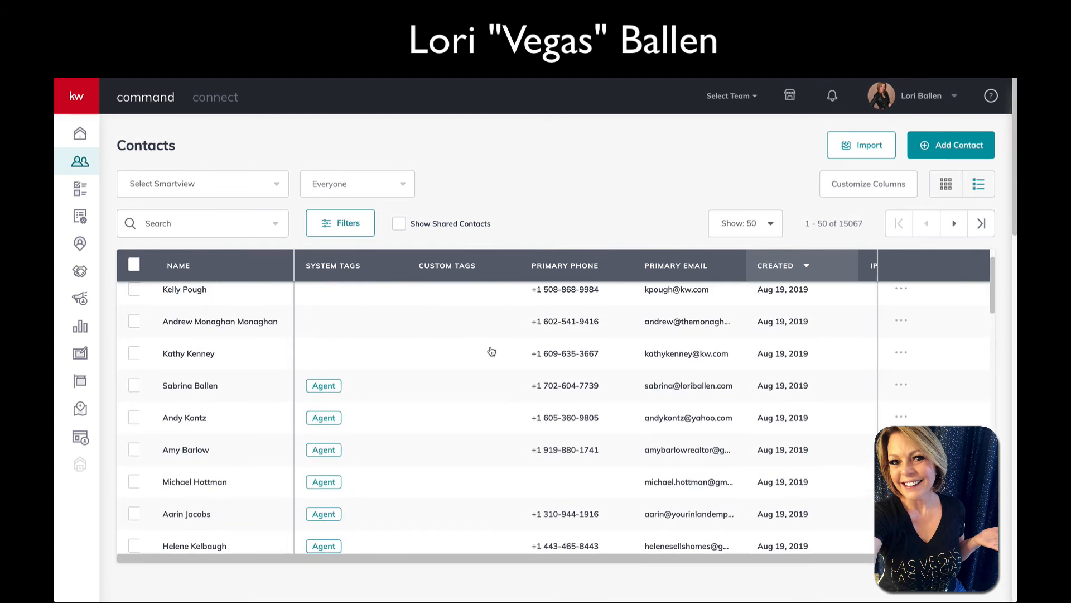
scroll(491, 352, up, 2)
scroll(223, 351, up, 1)
scroll(227, 380, down, 1)
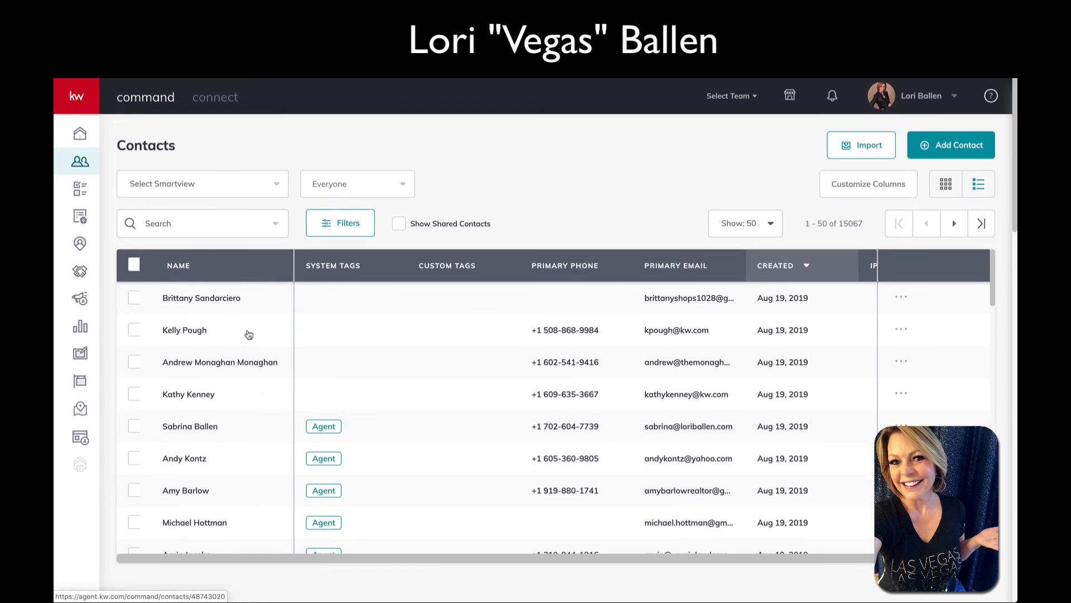
scroll(246, 334, down, 1)
scroll(246, 334, up, 1)
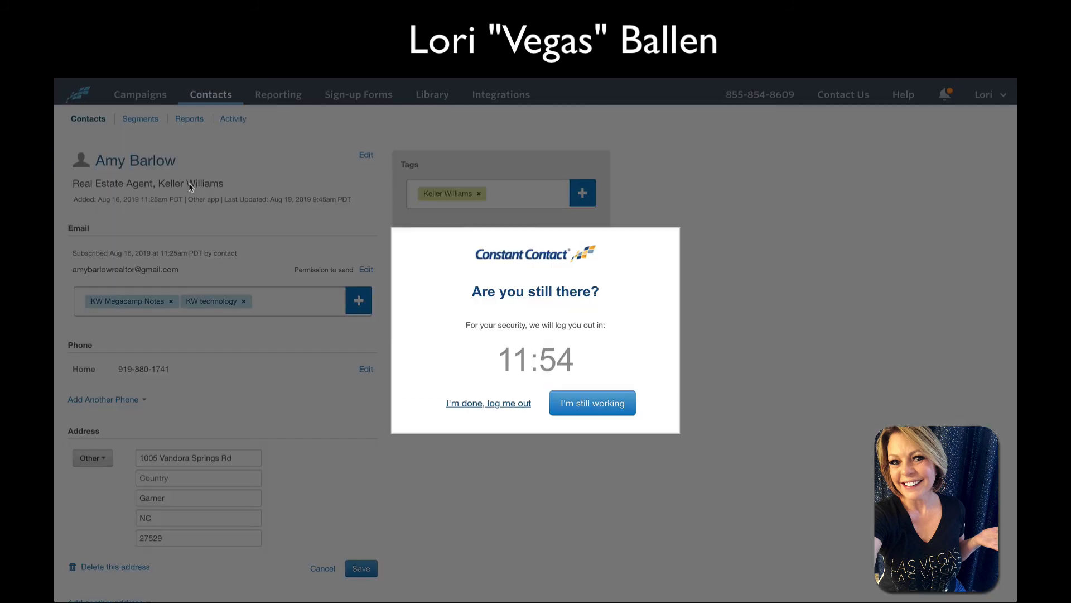
Dismiss the timeout warning, then search by name and open the contact lacking title and company
click(587, 405)
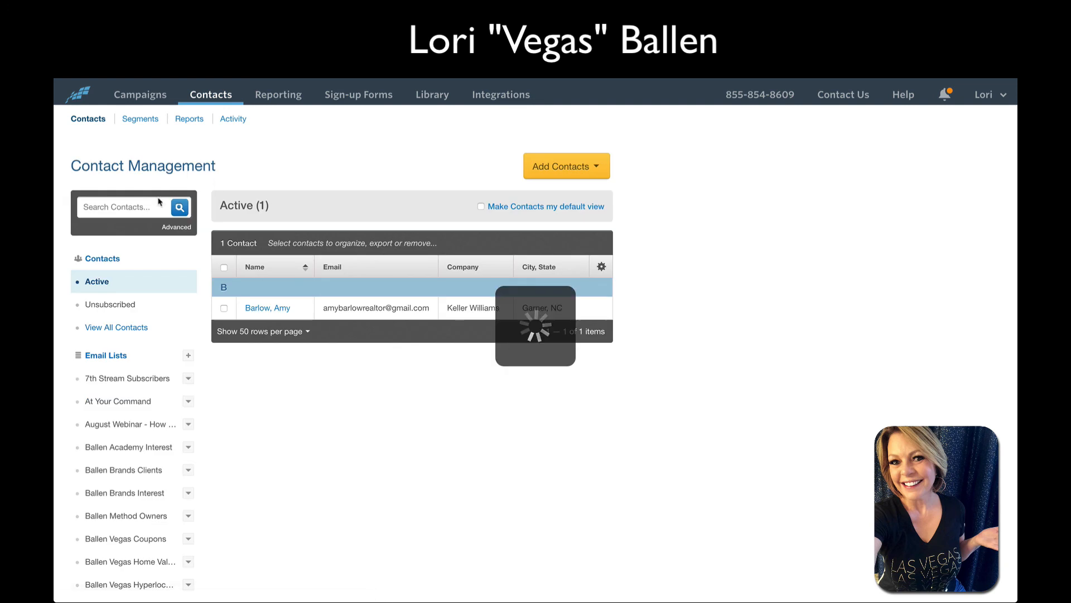
click(131, 207)
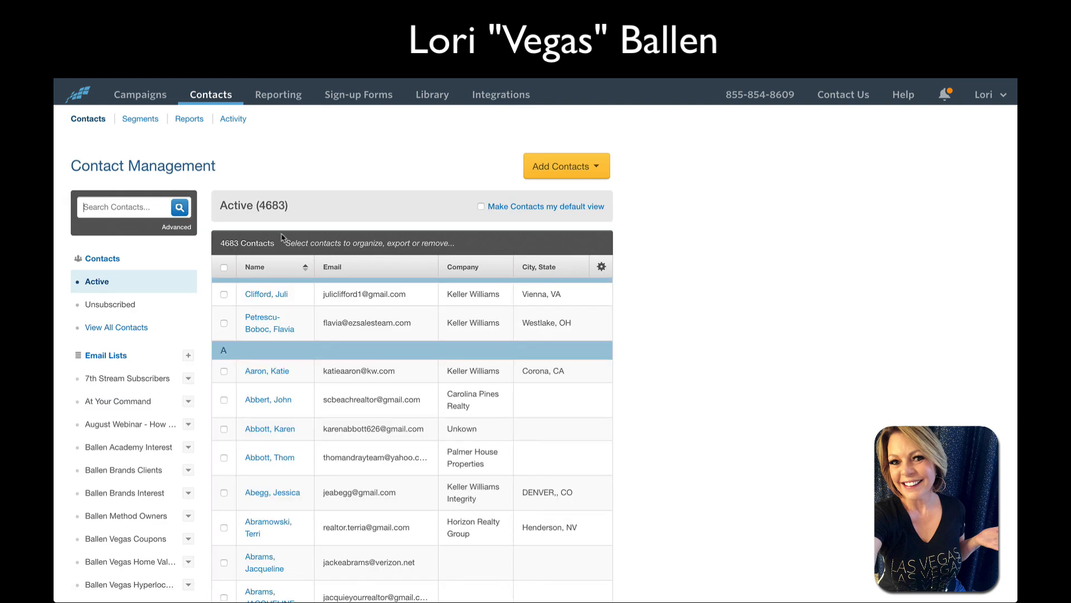
key(Return)
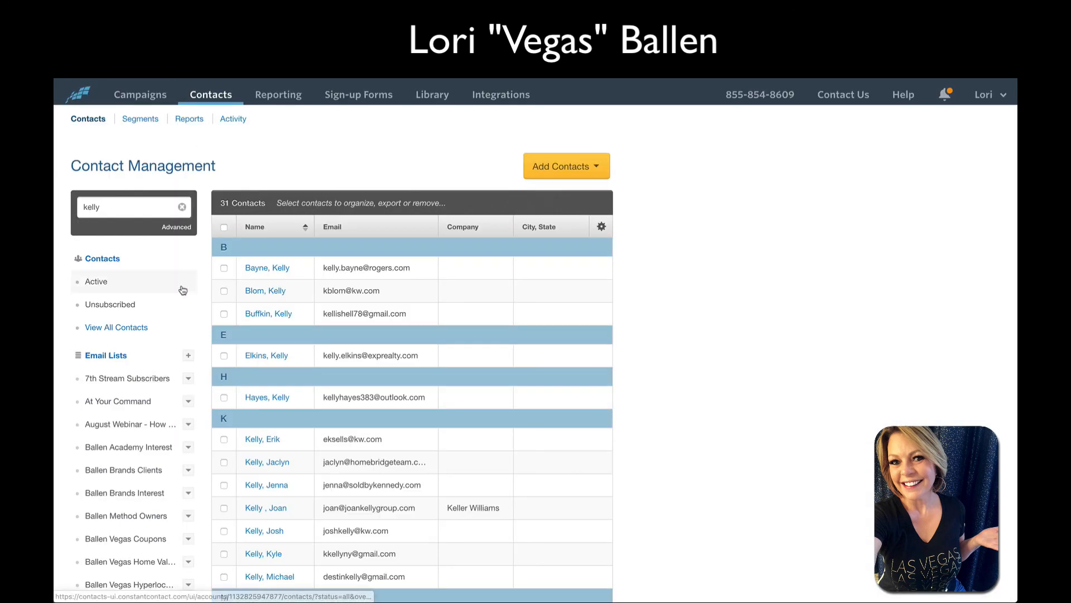
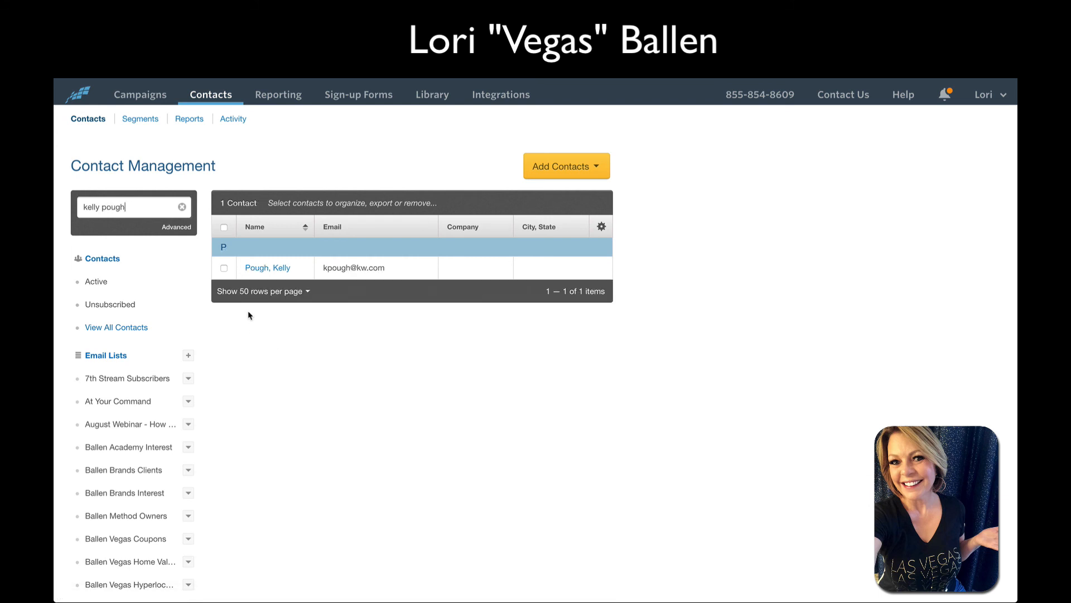
click(262, 269)
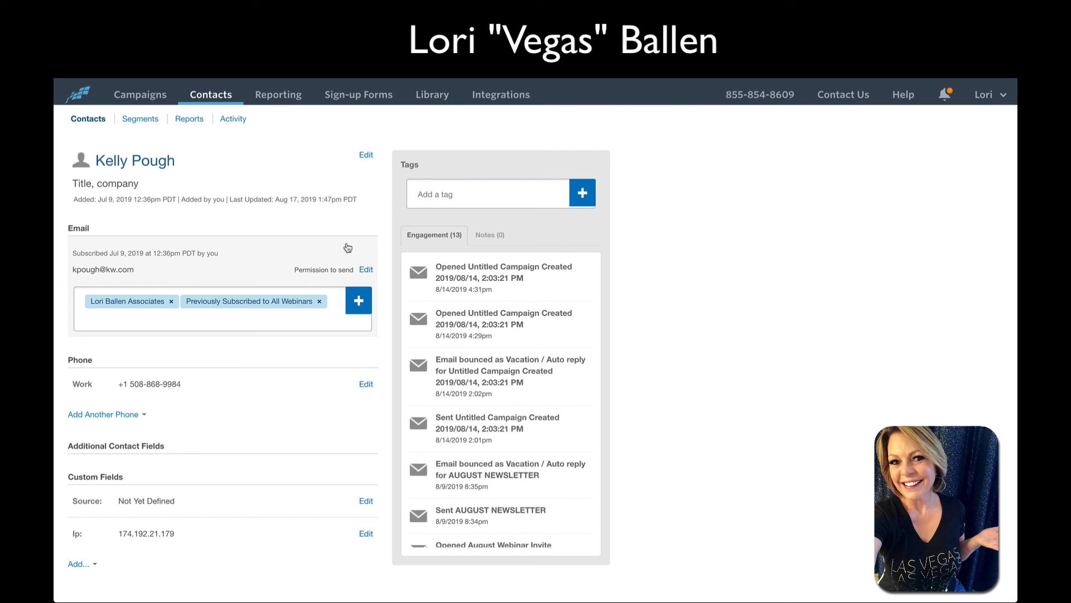
Set the contact's job title to 'Real Estate Agent' and company to 'Keller Williams', and save
click(366, 155)
click(163, 185)
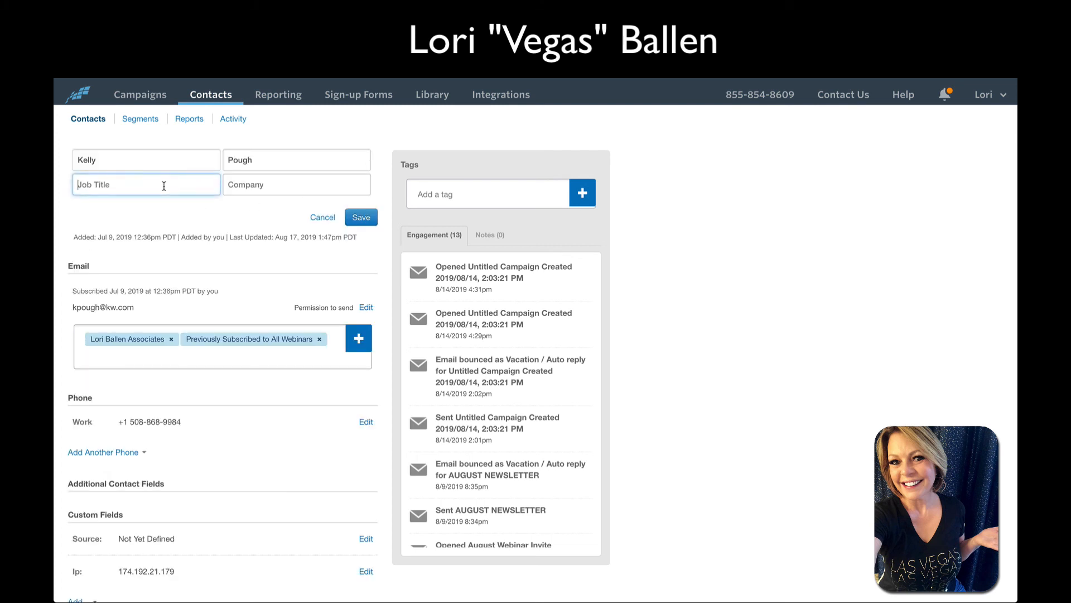
scroll(163, 186, down, 3)
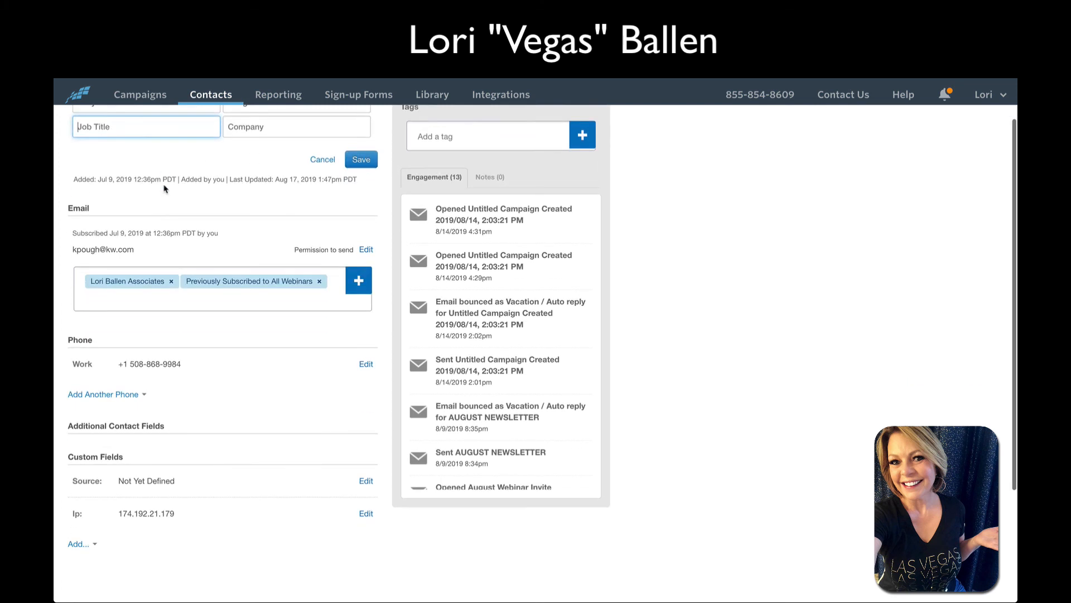
scroll(131, 313, up, 3)
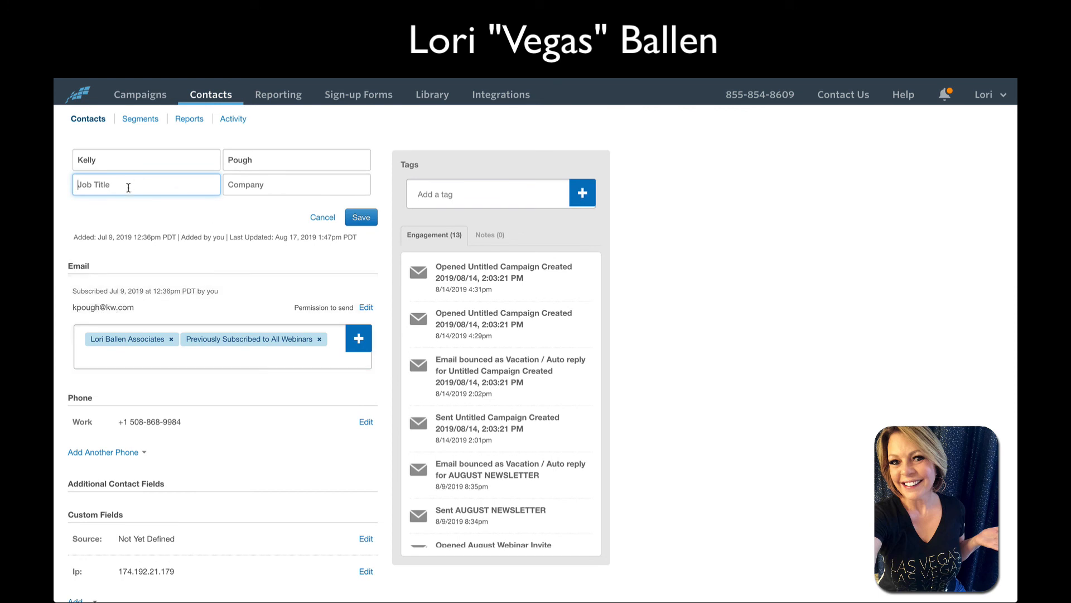
text(Real Estate Agent)
key(Tab)
text(Keller Wil)
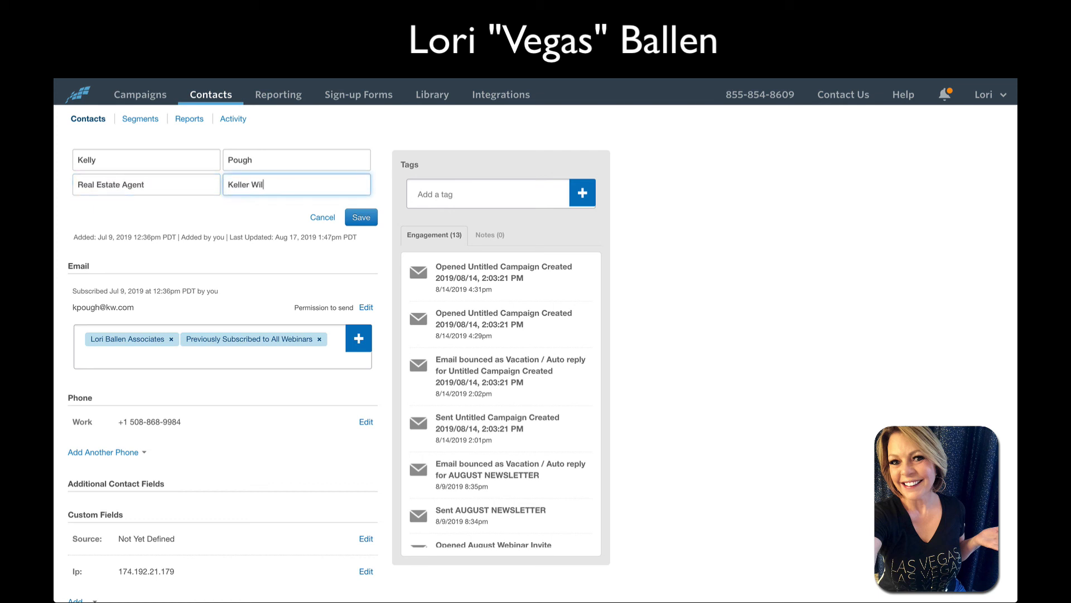
text(liams)
click(363, 217)
Tag the contact with the Keller Williams tag
click(465, 196)
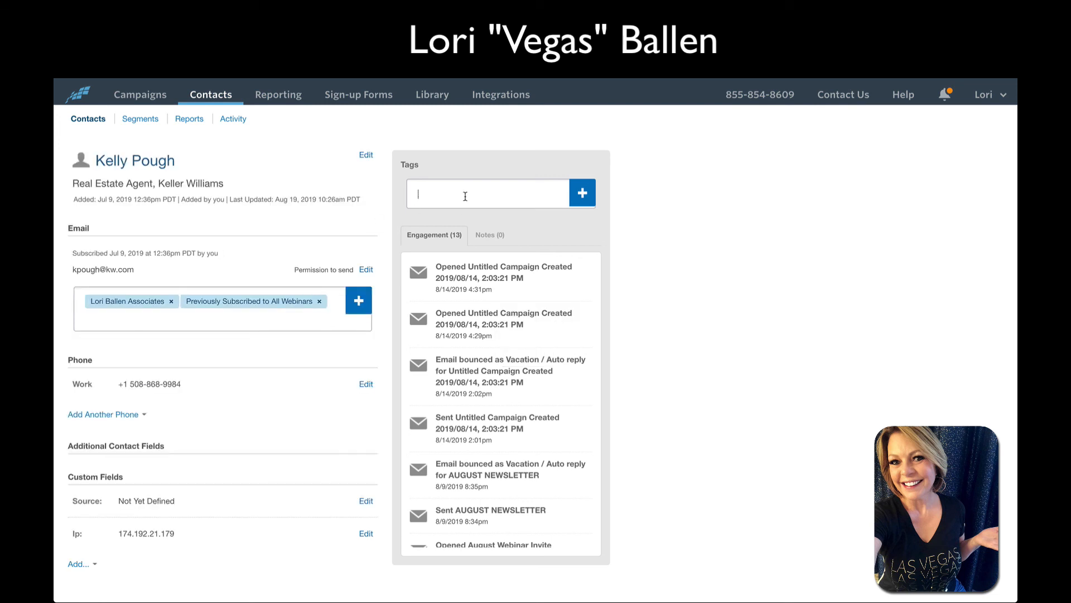
text(keller)
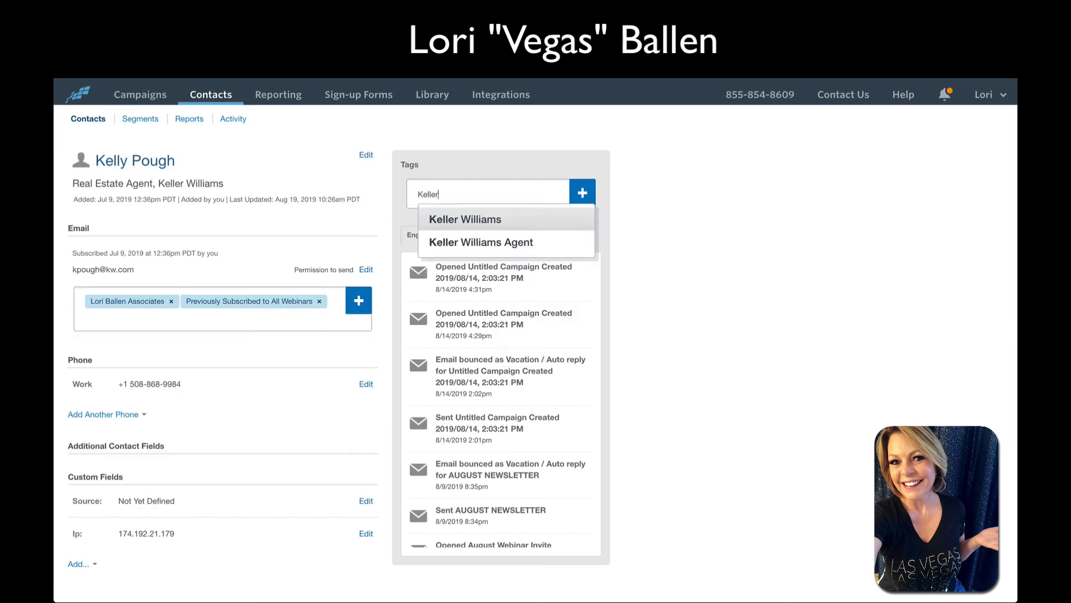
click(477, 218)
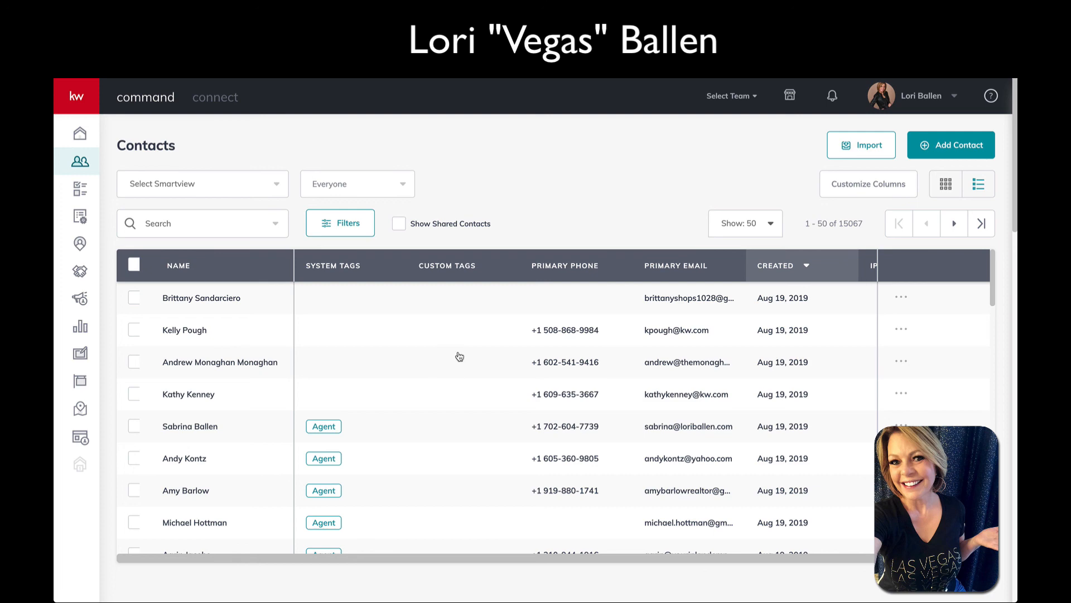
scroll(307, 348, down, 1)
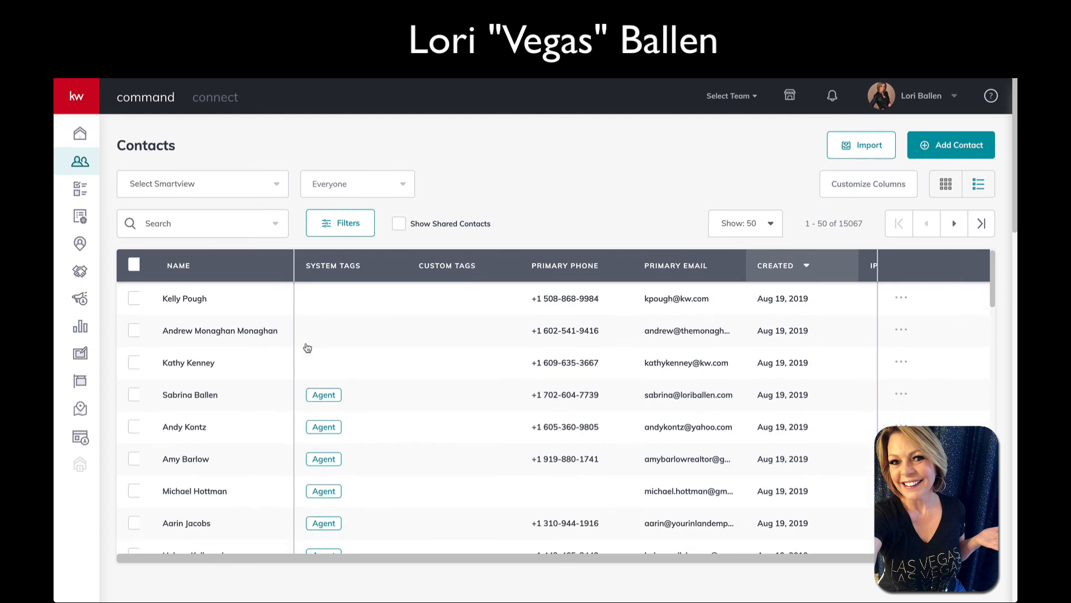
scroll(307, 347, down, 15)
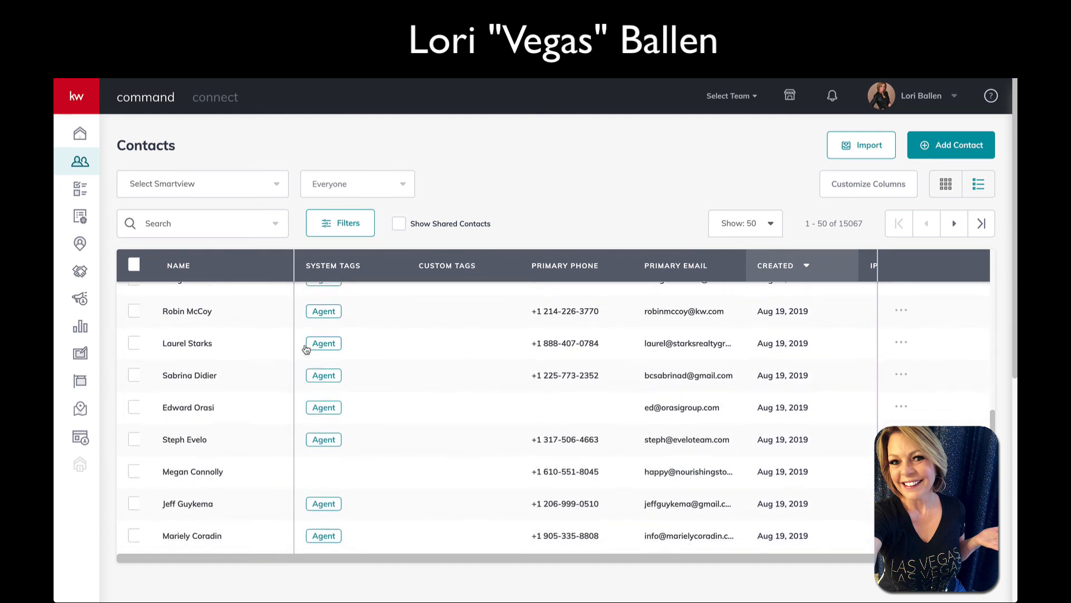
scroll(306, 349, down, 5)
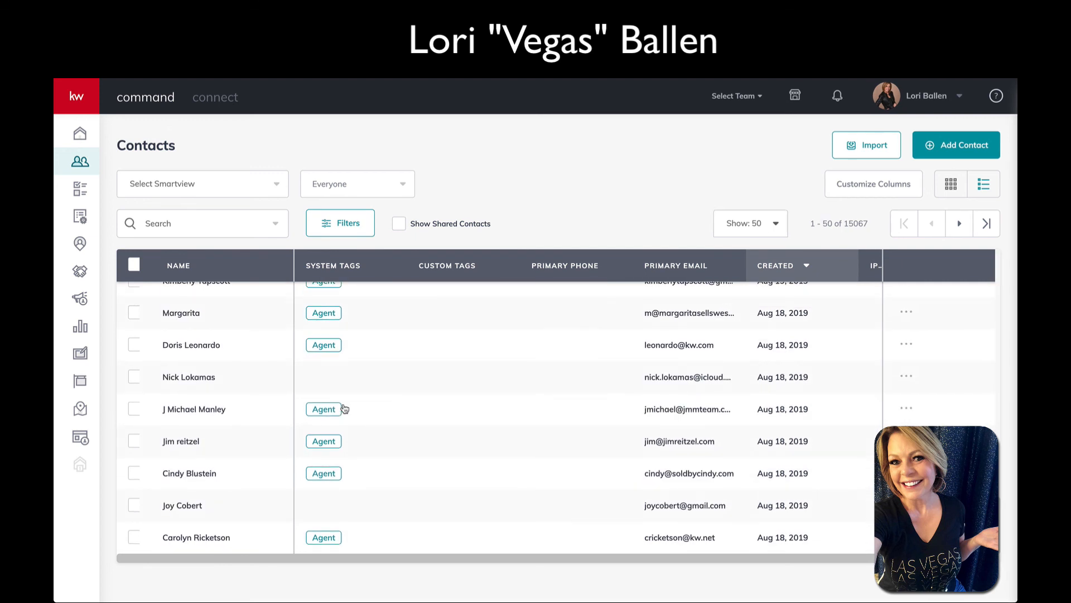
scroll(344, 409, down, 1)
scroll(393, 412, up, 1)
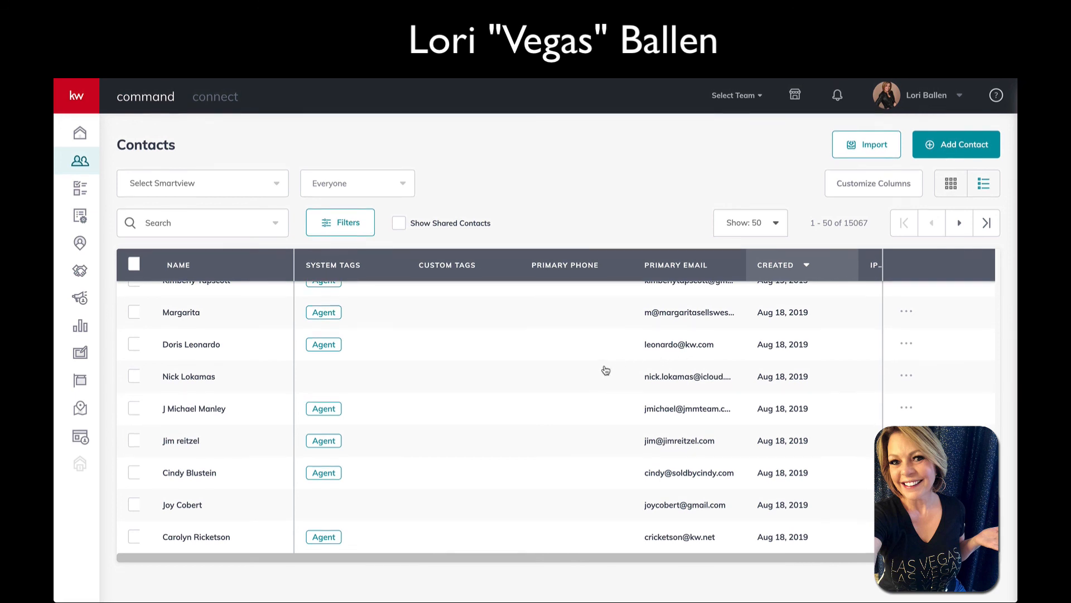
scroll(609, 370, up, 10)
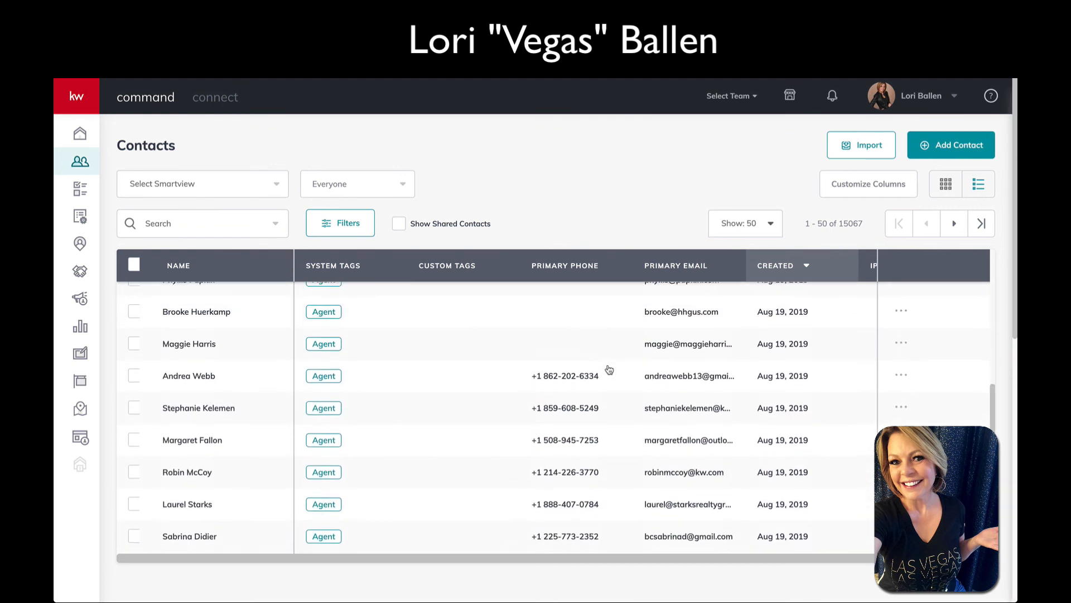
scroll(609, 369, up, 2)
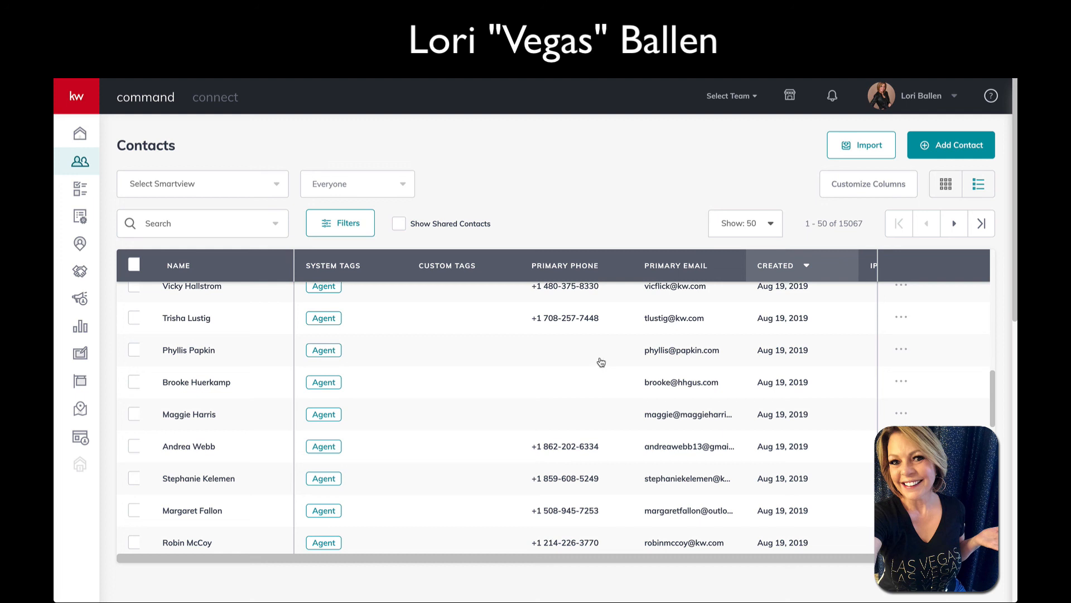
scroll(602, 371, up, 3)
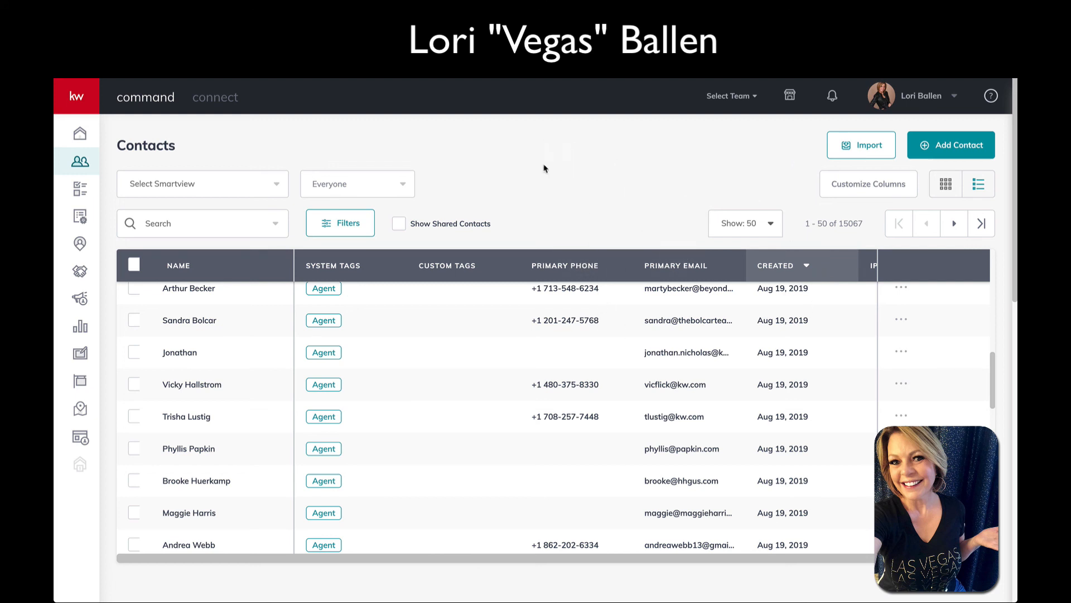
scroll(511, 360, down, 7)
scroll(510, 359, up, 15)
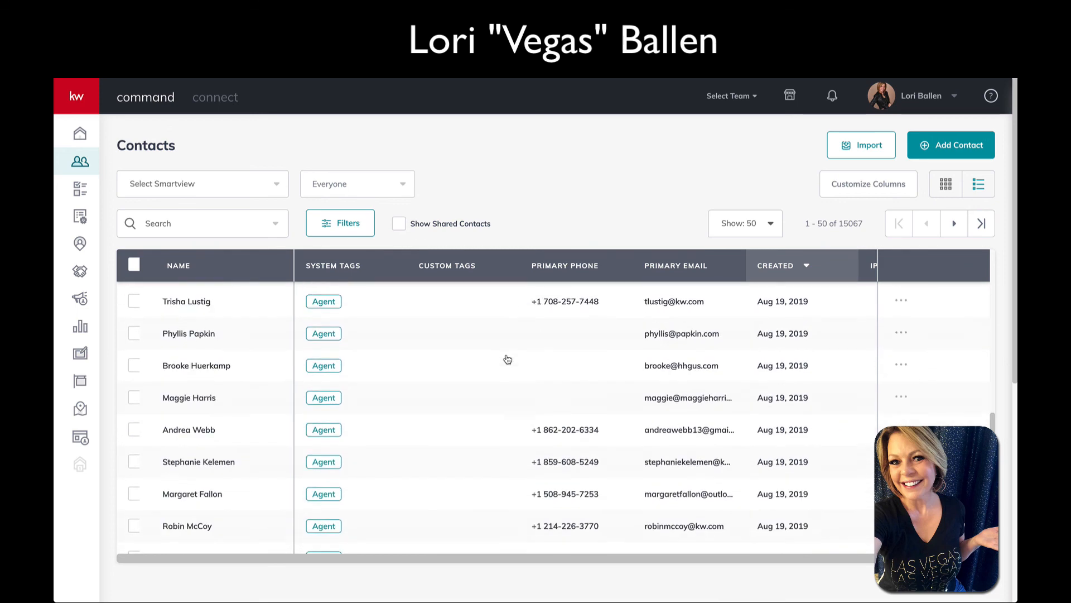